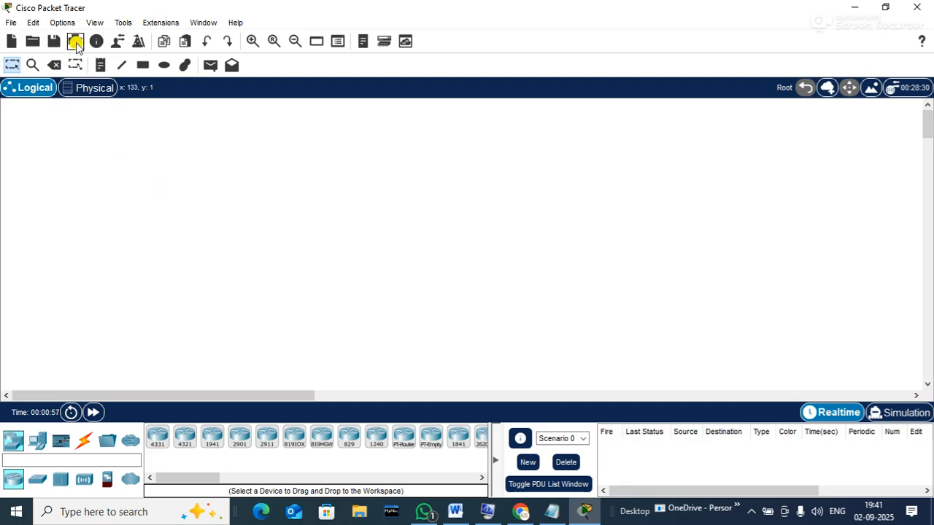
Open master.pkt from the saves folder and fast-forward the simulation time
left_click(36, 42)
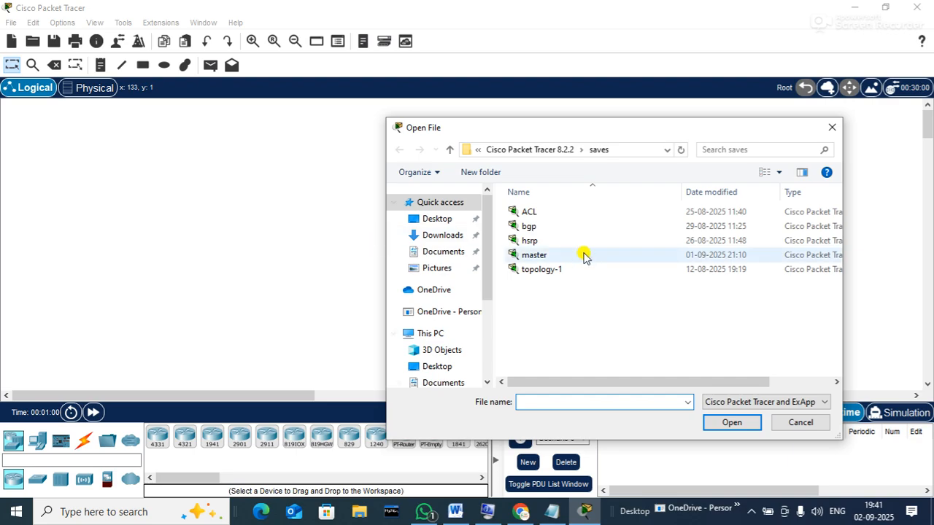
left_click(538, 255)
left_click(730, 423)
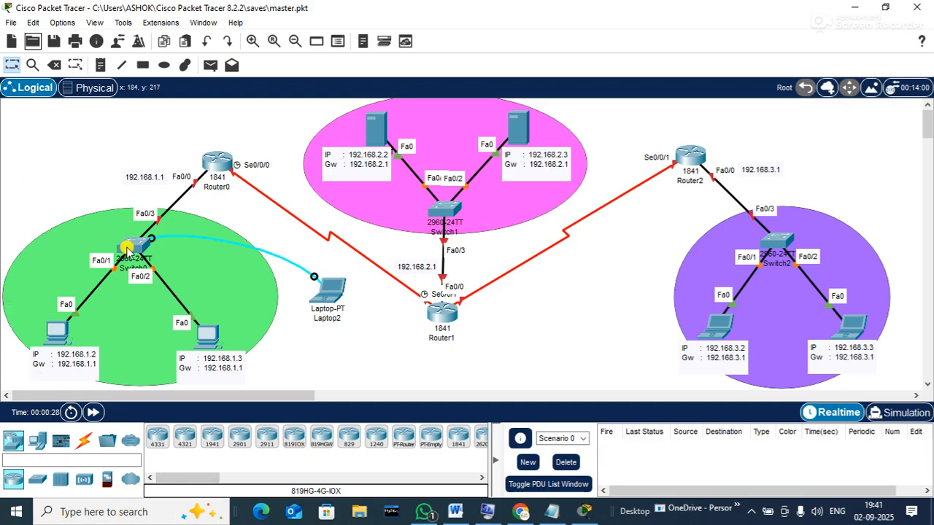
left_click(93, 413)
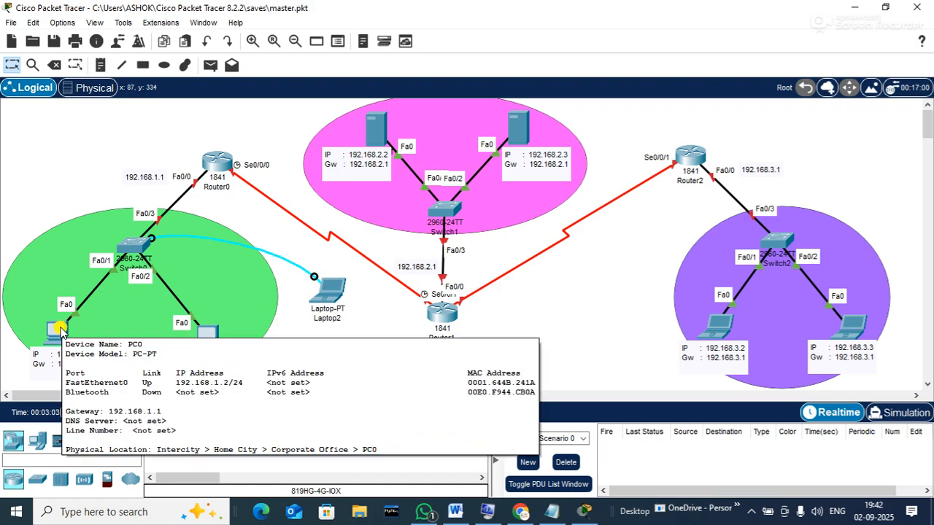
left_click(60, 330)
left_click(387, 51)
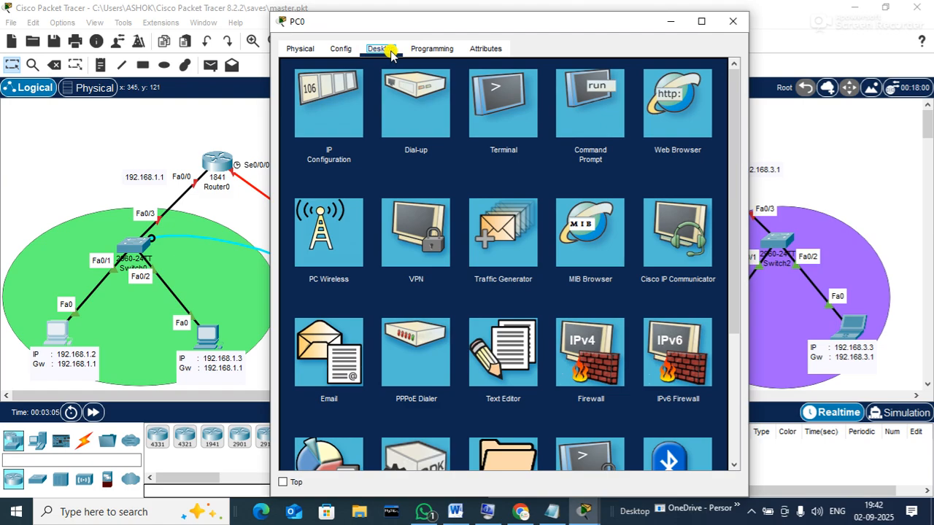
left_click(337, 97)
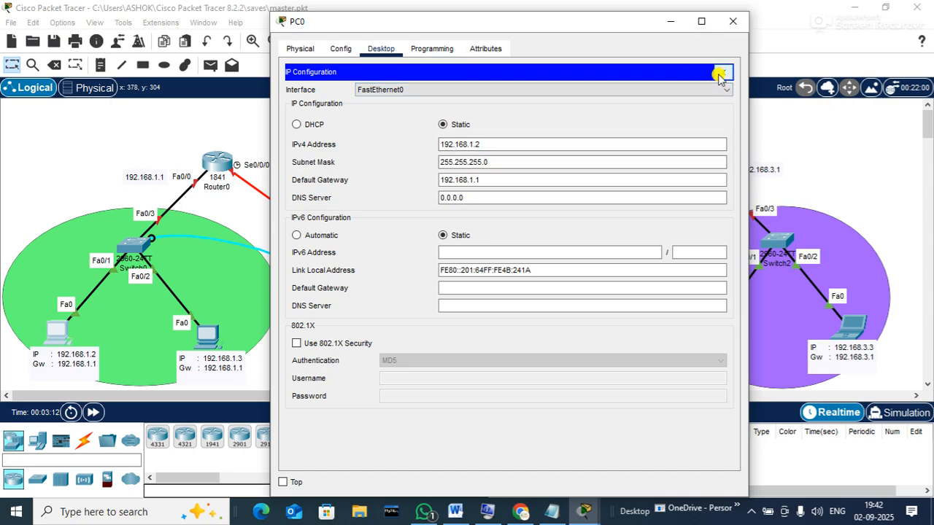
left_click(720, 73)
left_click(732, 22)
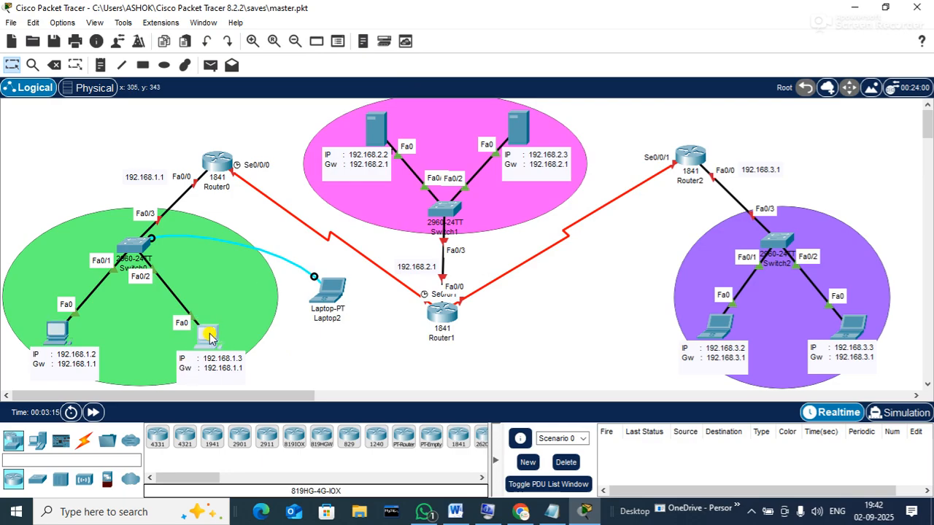
left_click(209, 334)
left_click(381, 78)
left_click(323, 119)
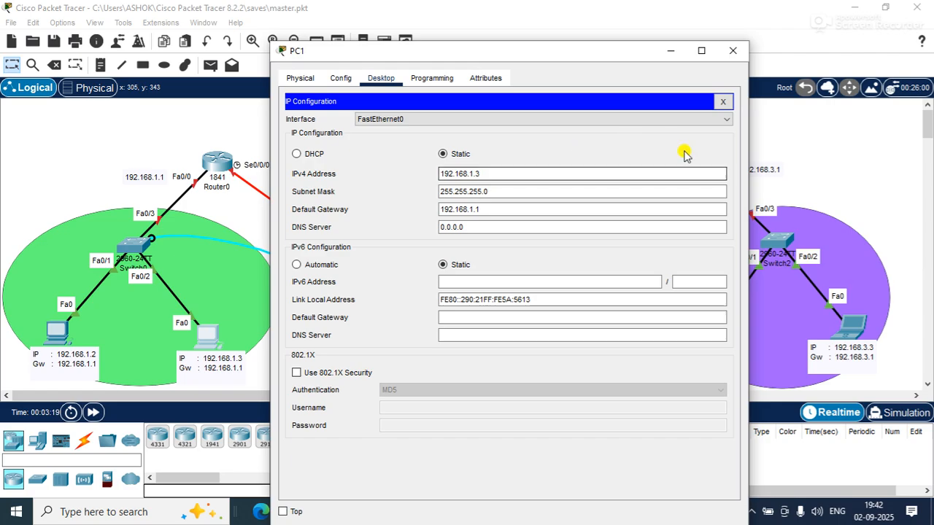
left_click(732, 52)
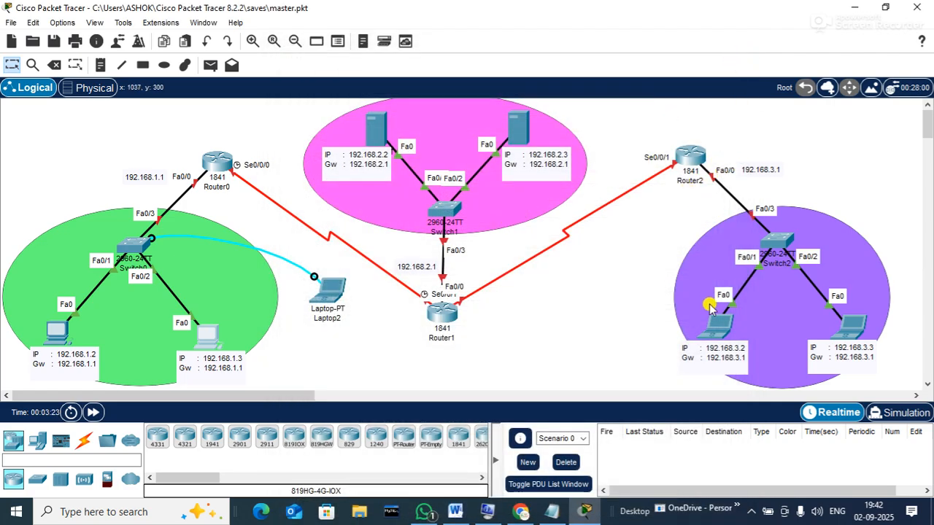
left_click(379, 131)
left_click(426, 48)
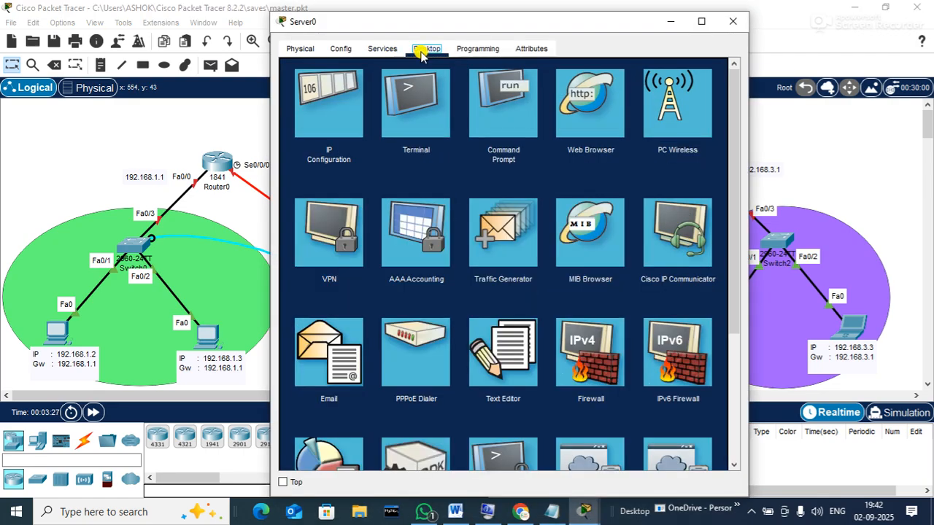
left_click(336, 98)
left_click(562, 125)
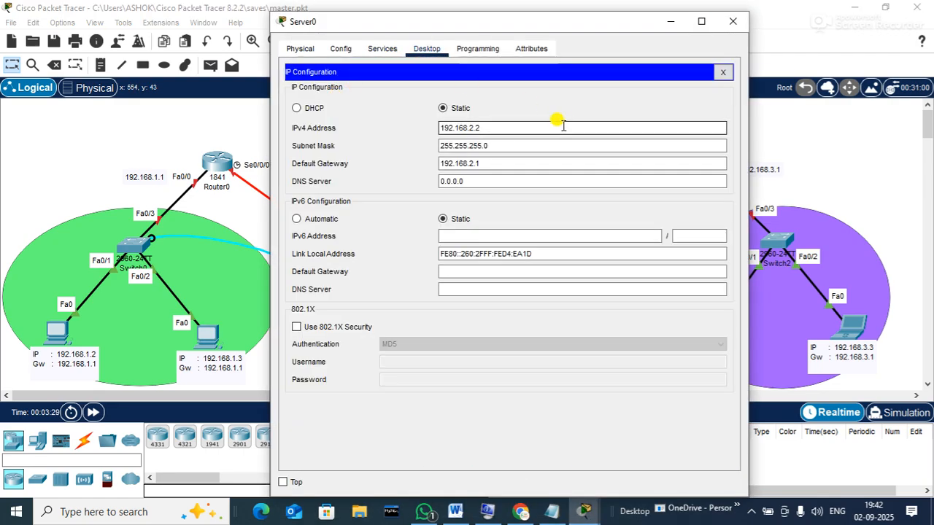
left_click(722, 71)
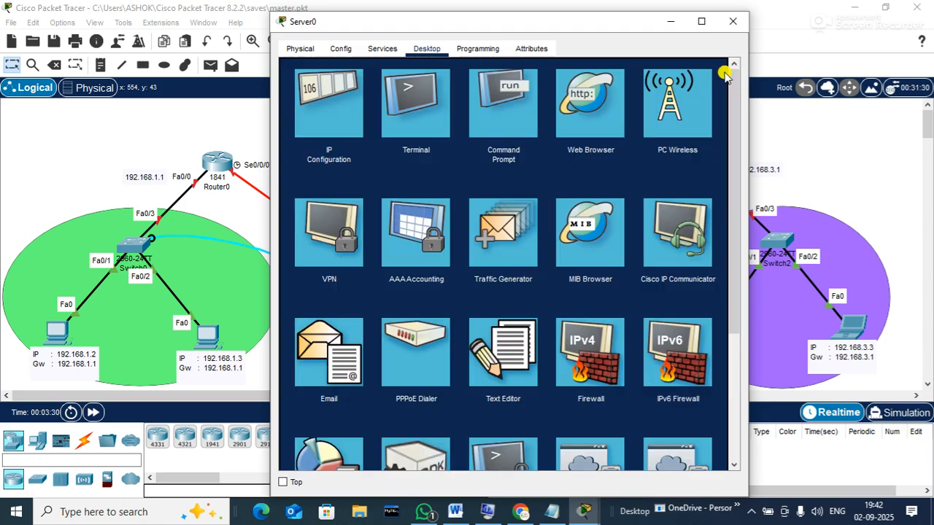
left_click(738, 24)
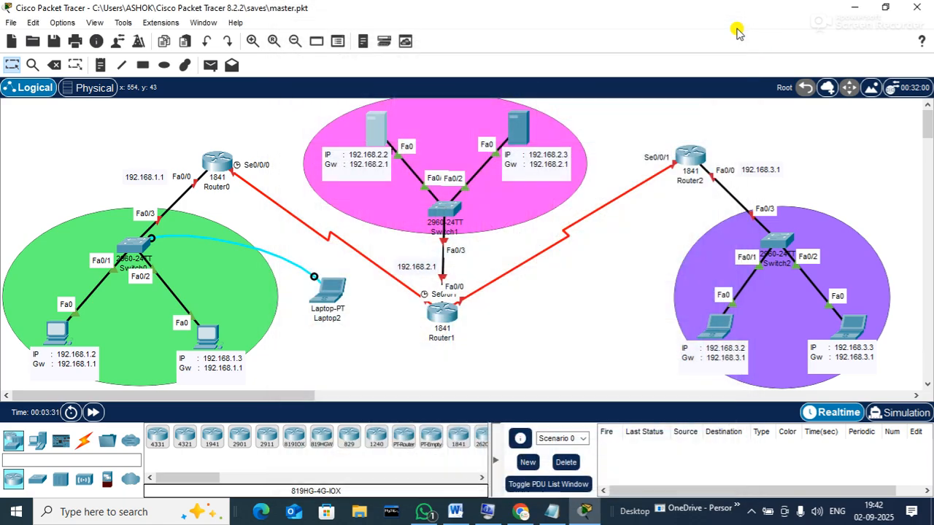
left_click(520, 122)
left_click_drag(525, 23, 778, 43)
left_click(671, 70)
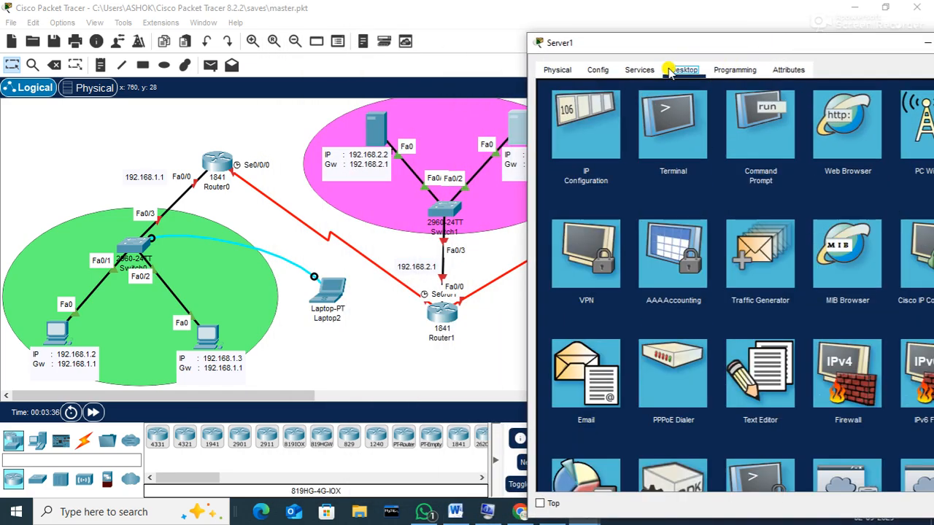
left_click(586, 121)
left_click_drag(760, 48, 602, 36)
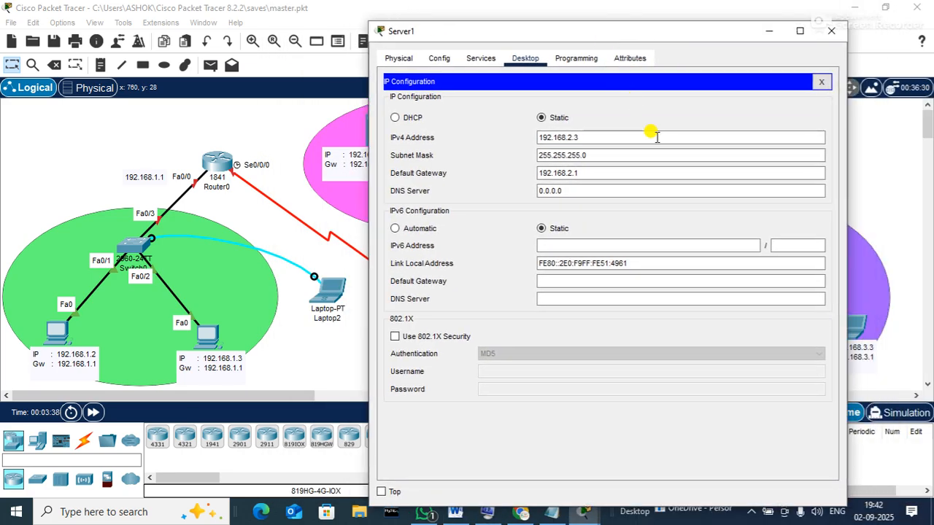
left_click(837, 31)
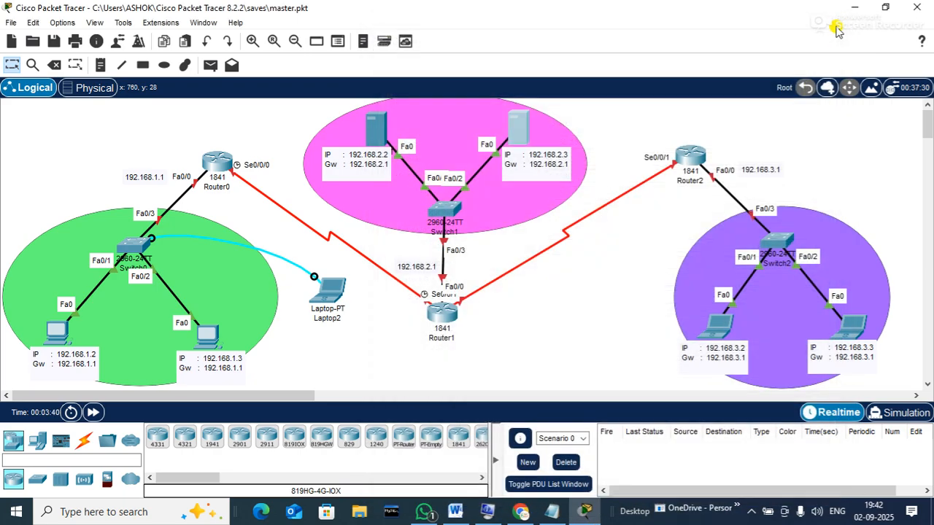
left_click(719, 324)
left_click_drag(416, 29, 302, 27)
left_click(267, 46)
left_click(248, 80)
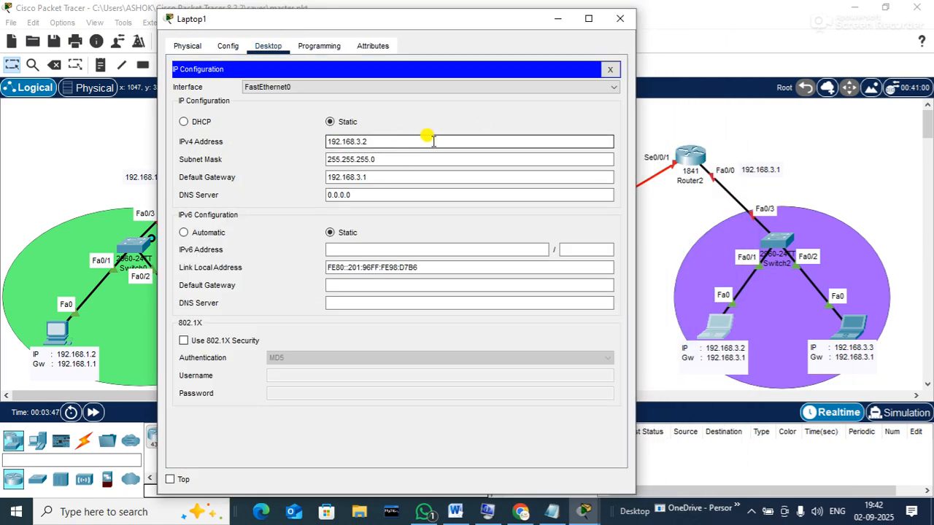
left_click(619, 18)
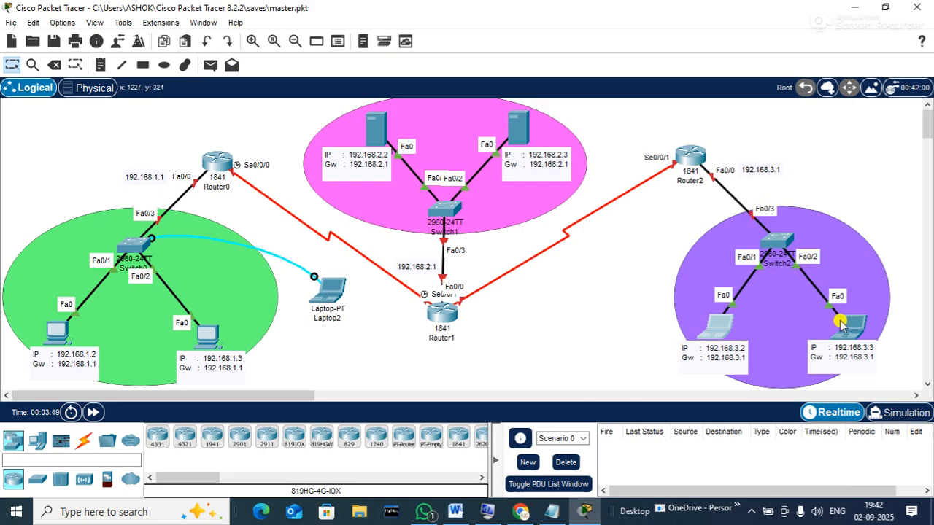
left_click(850, 325)
left_click(388, 48)
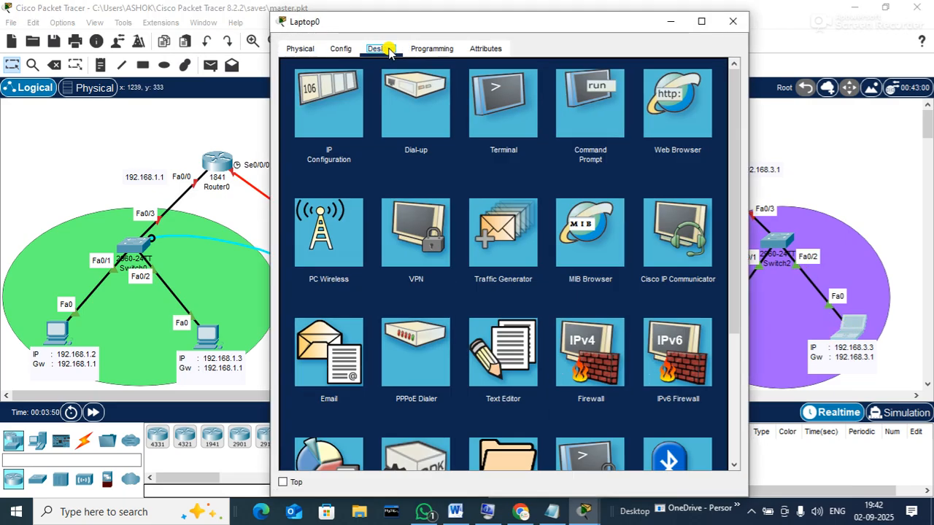
left_click(321, 111)
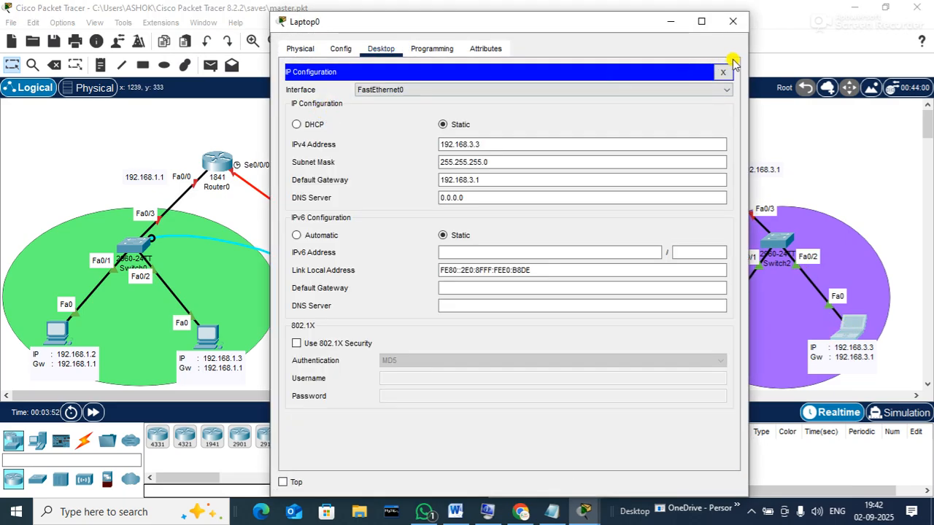
left_click(722, 71)
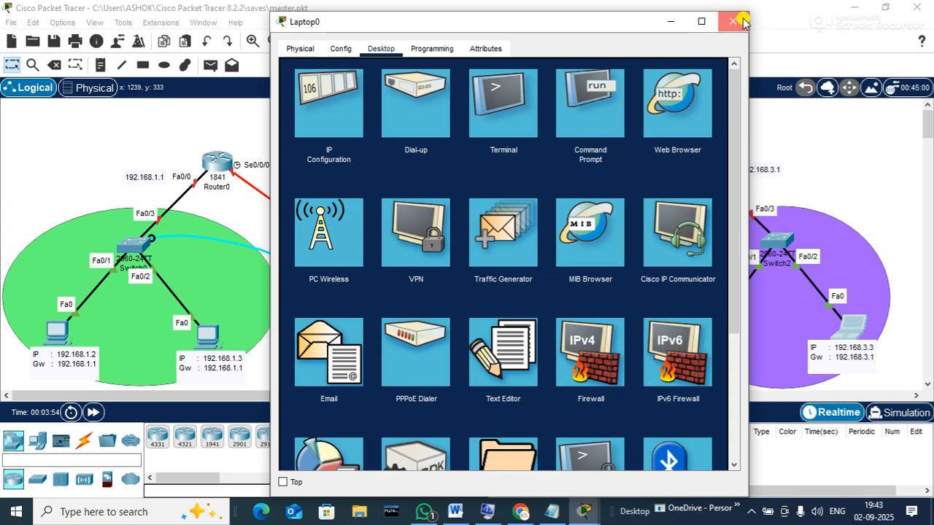
left_click(733, 21)
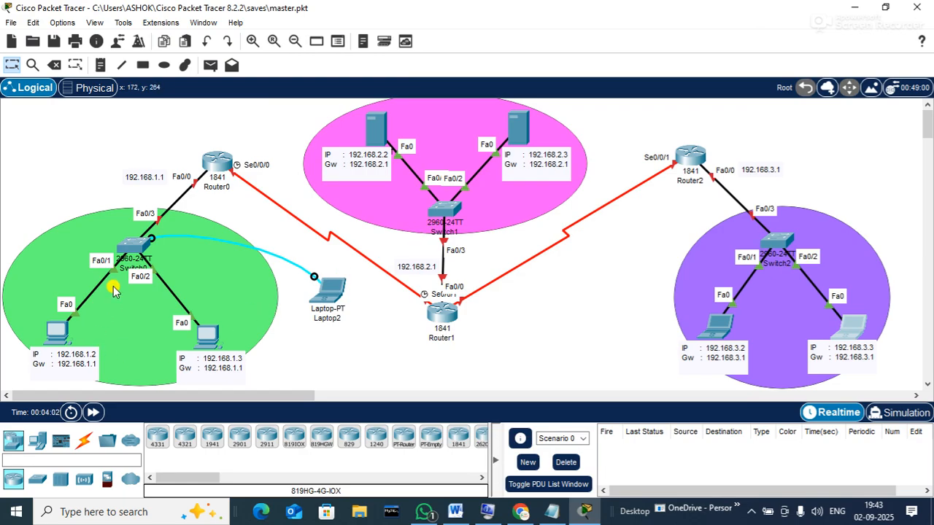
Place a note by the Router1–Router2 link reading 'over switch' and '1. ip assignment'
mouse_move(137, 253)
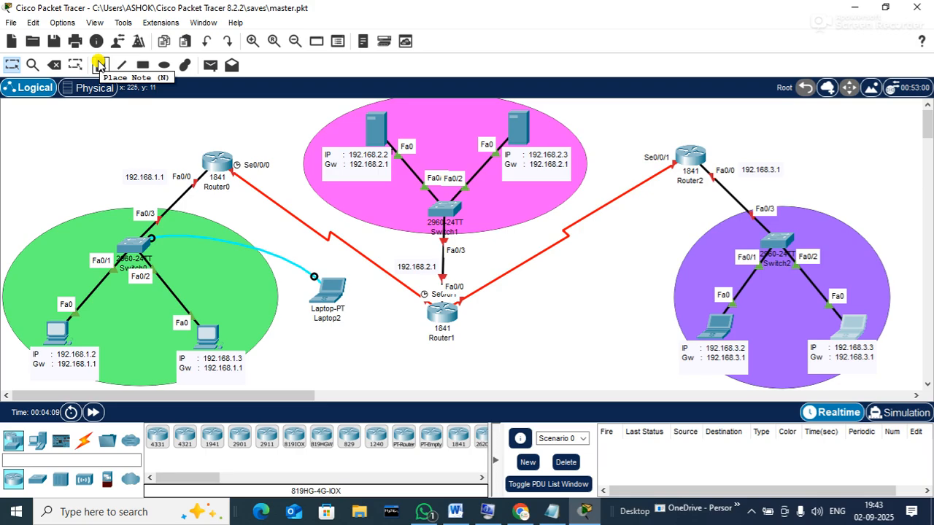
left_click(99, 66)
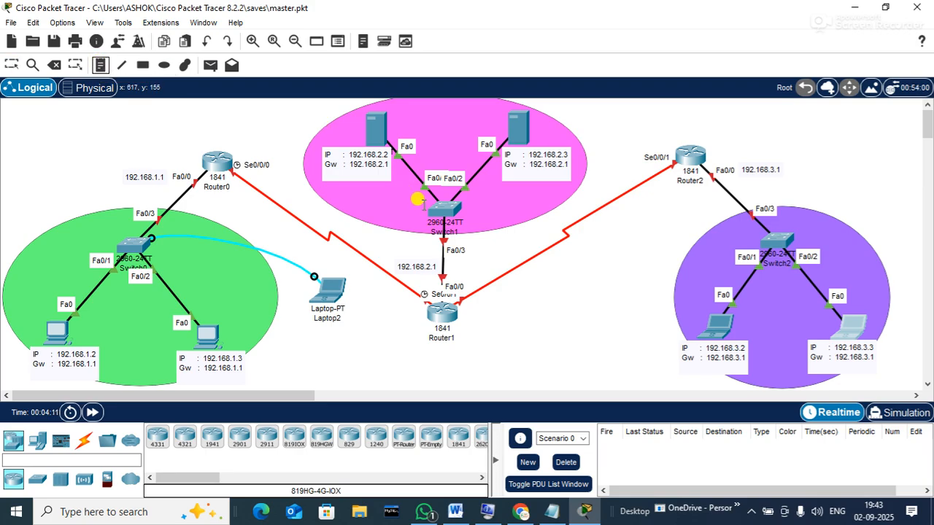
left_click(538, 265)
type("over ")
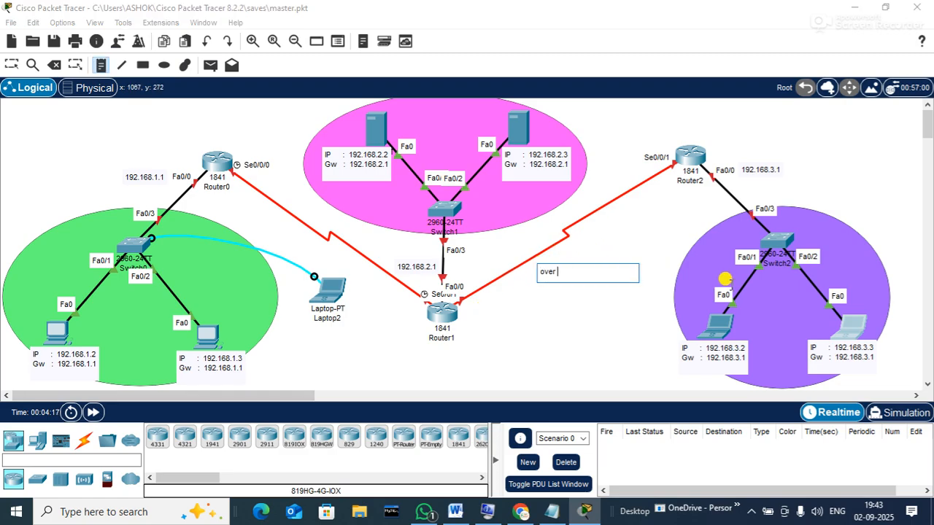
type("swtic")
key("BackSpace")
type("tch")
key("Return")
type("1. ")
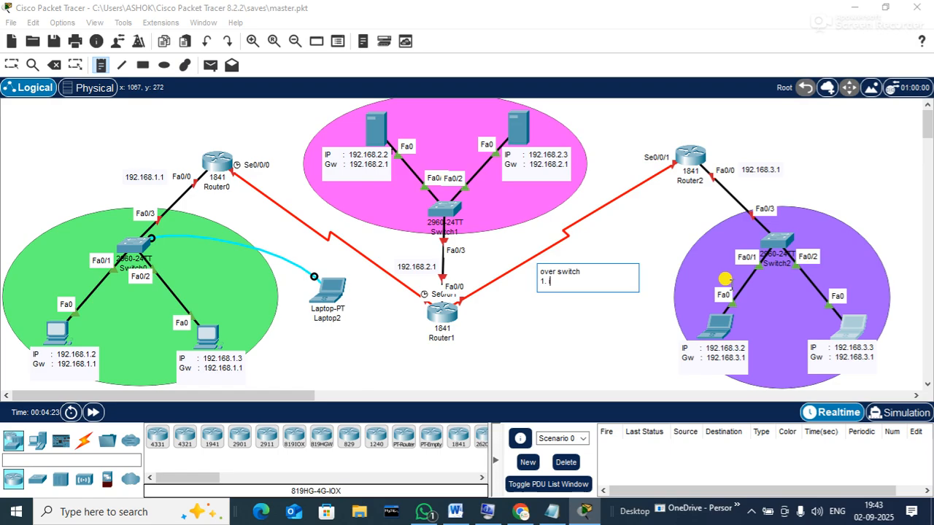
type("ip assignment")
key("Return")
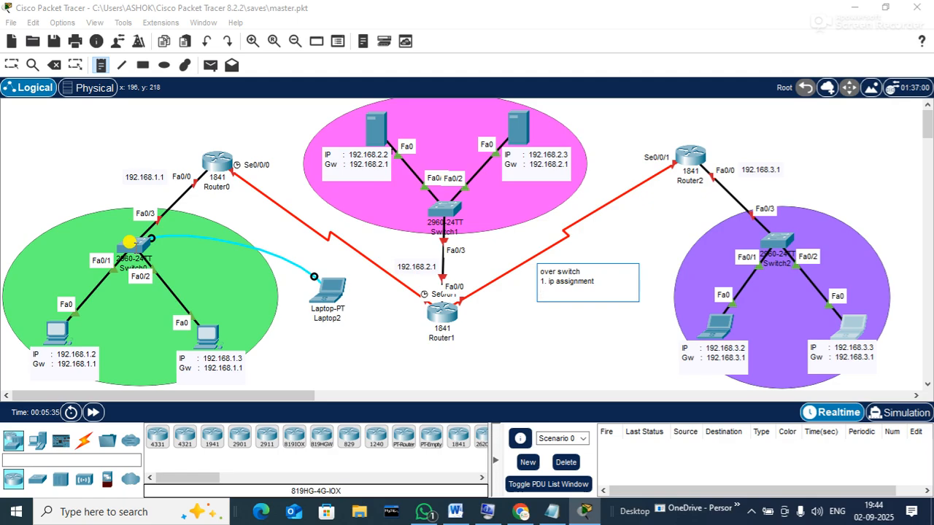
type("2. default gateway")
Add note items 3–6: password enabling, telnet configure, ssh configure, hostname change
key("Return")
type("3.")
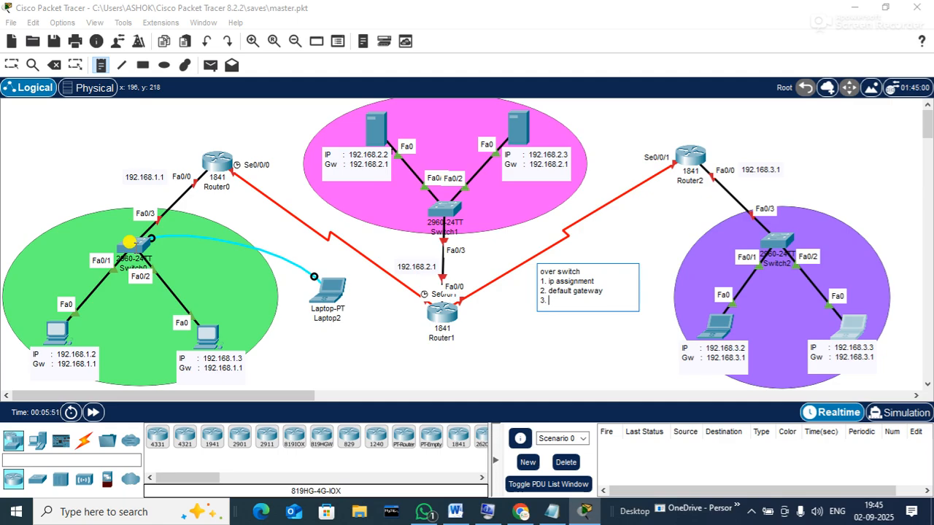
type("password enab")
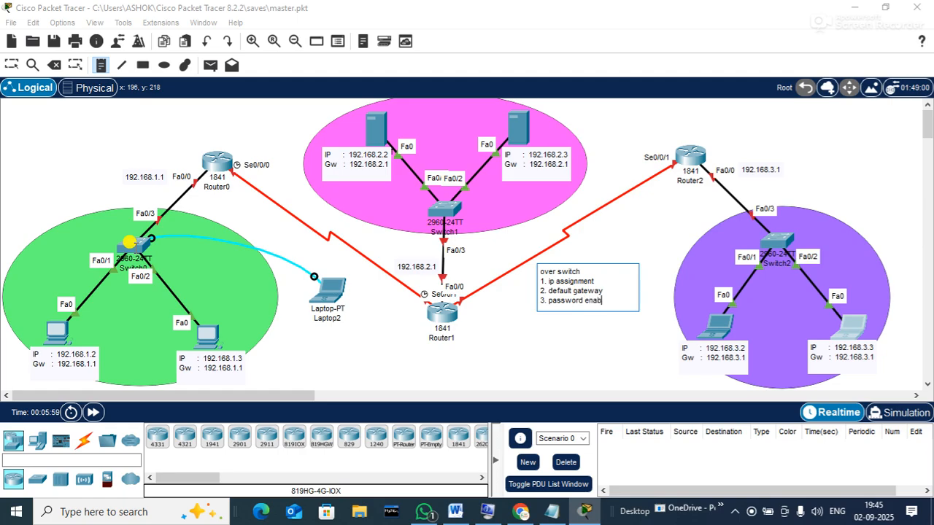
type("ling")
key("Return")
type("4")
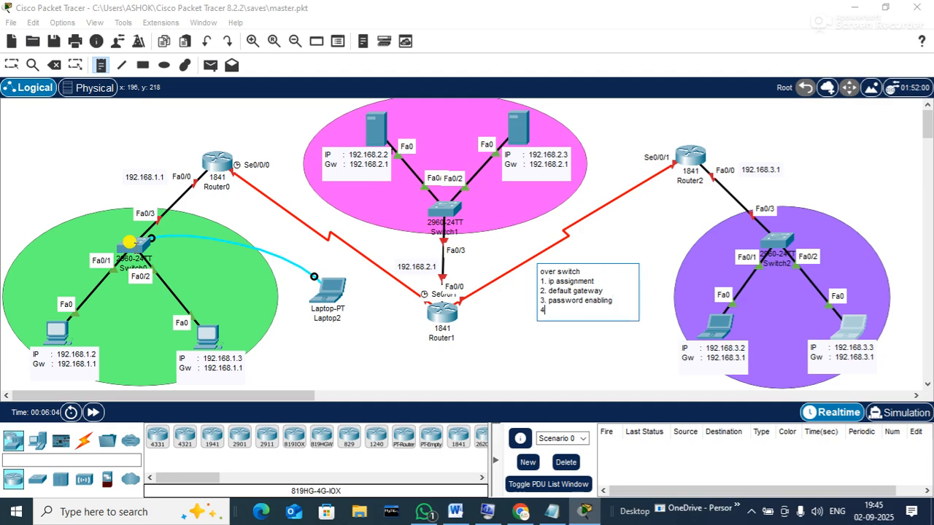
type(". telnet configure")
key("Return")
type("5.")
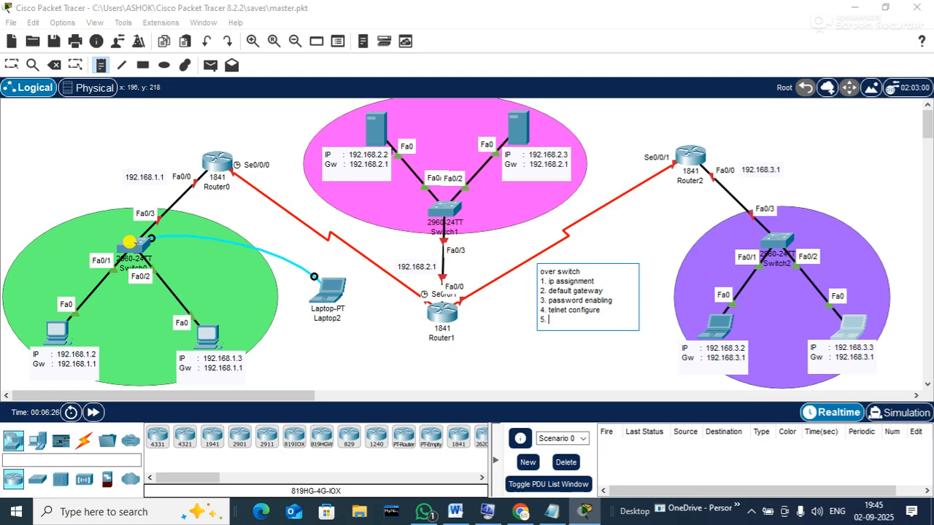
type("ssh configure")
key("Return")
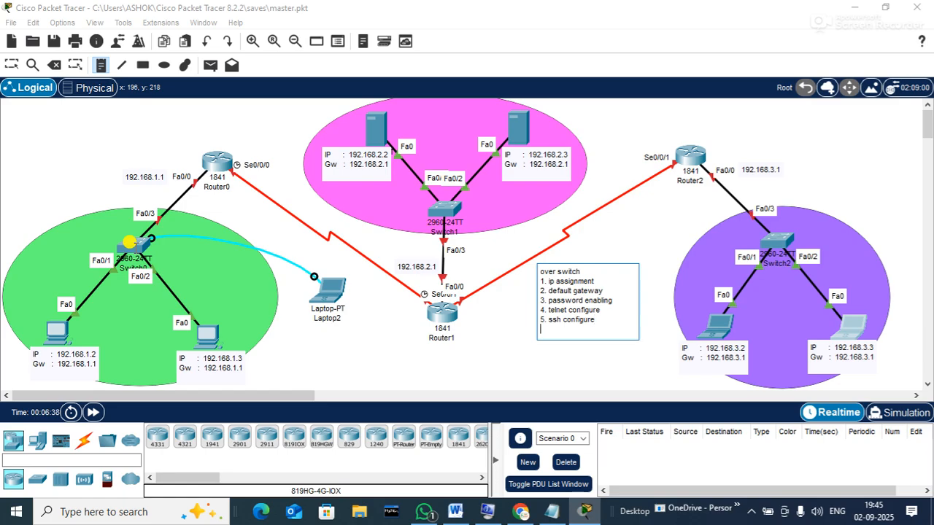
type("6. hostna")
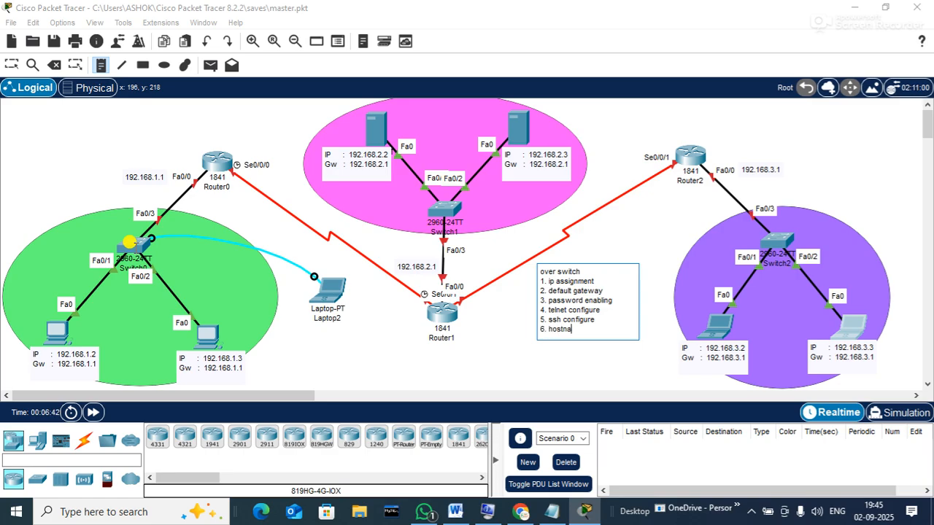
type("me change")
key("Return")
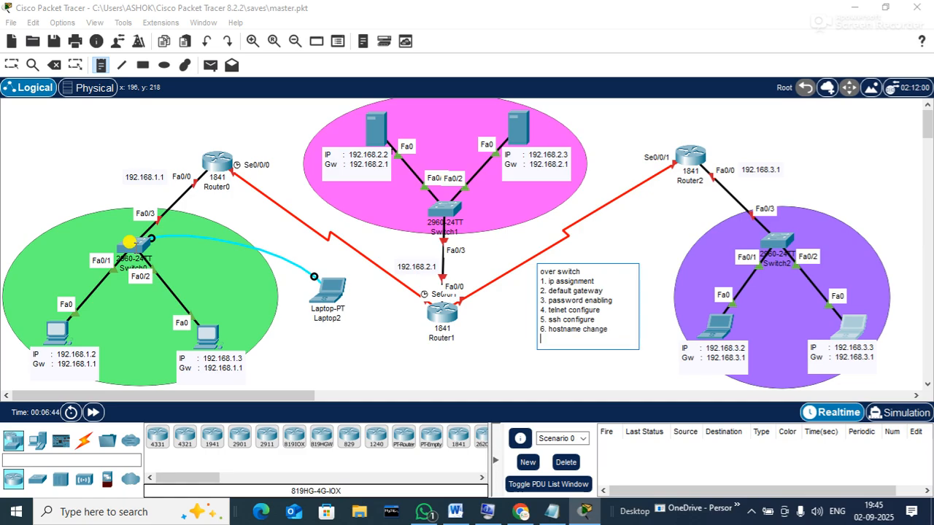
Add items 7–10: backup and restore [sc & ios], password breaking, os installation
type("7. ")
type("backup")
type(" (")
type("con")
key("BackSpace")
key("BackSpace")
key("BackSpace")
type("sc & ios")
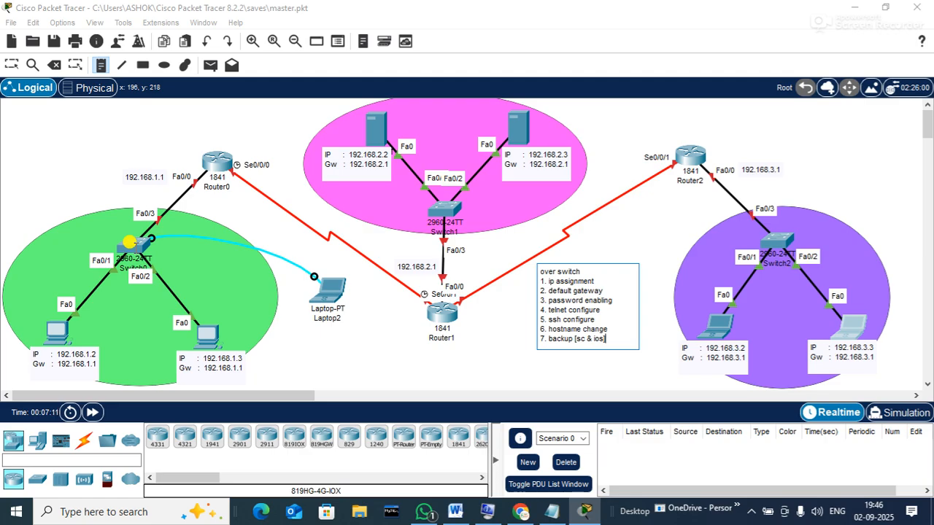
key("Return")
type("8")
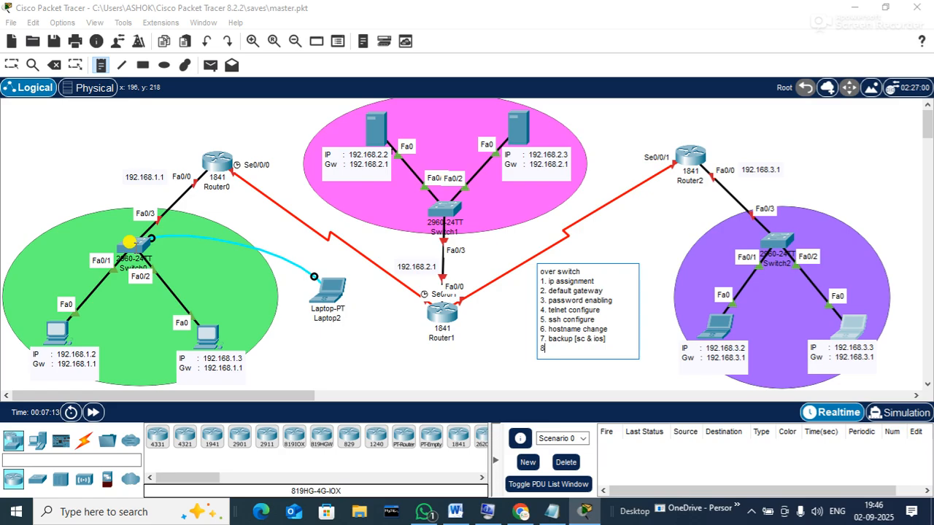
type(". restore [sc & ios]")
key("Return")
type("9.")
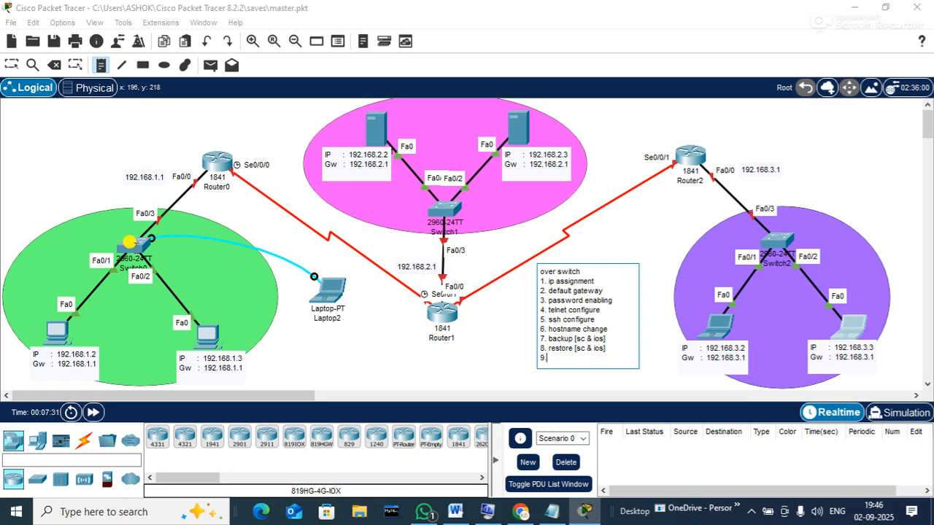
type(" password breaking")
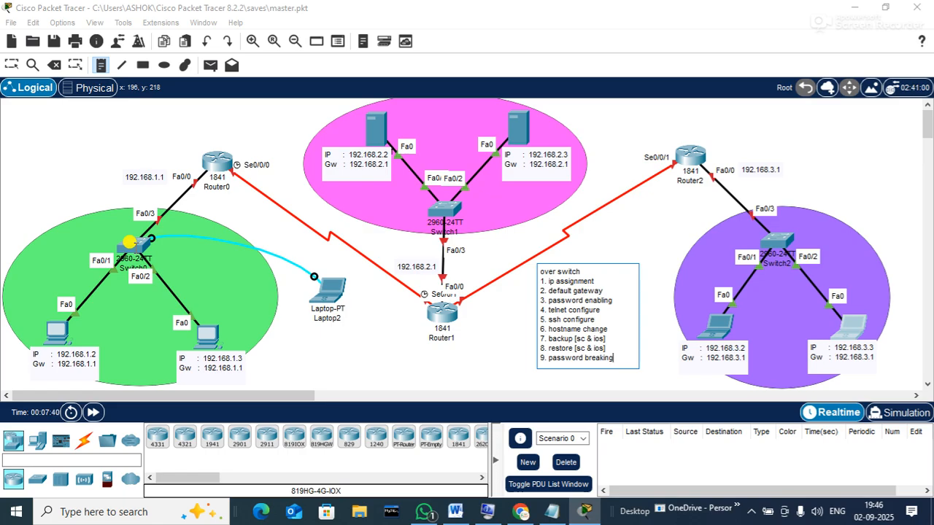
key("Return")
type("10. os")
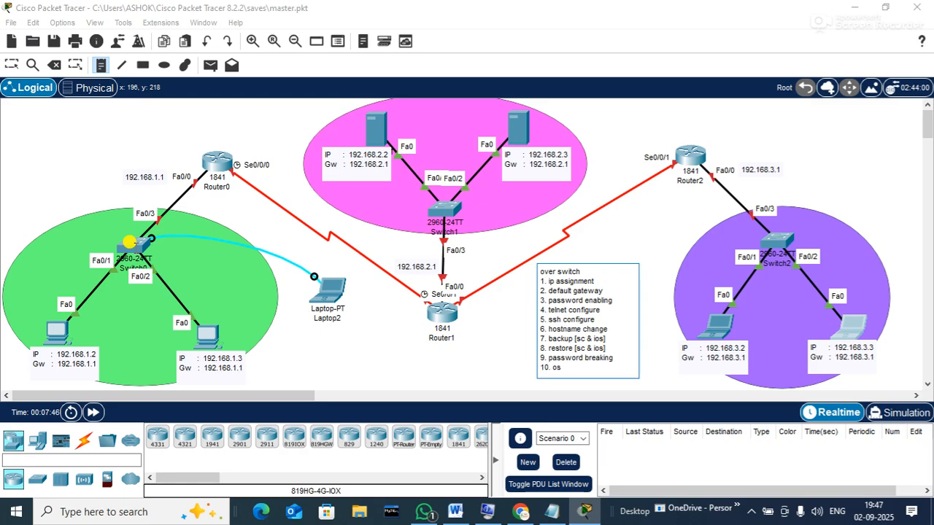
type(" installation")
left_click(638, 117)
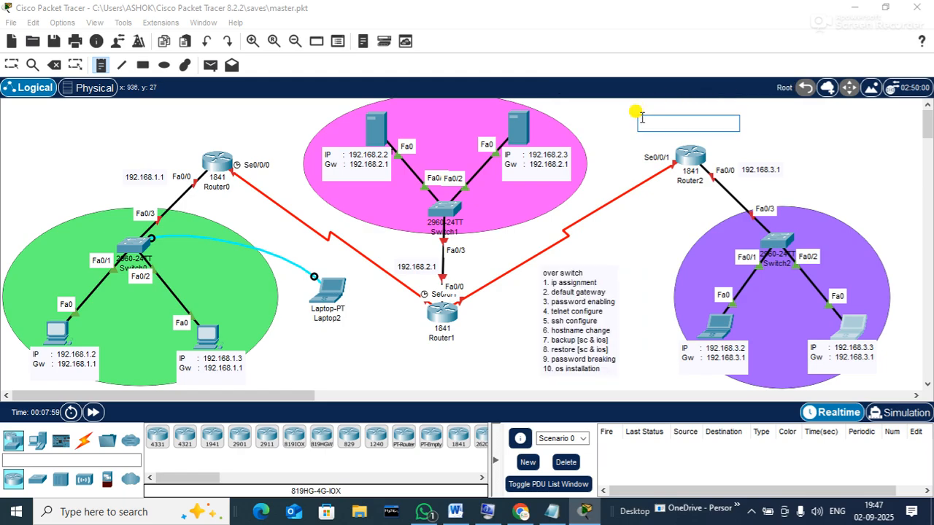
Drag the 'over switch' note to the top-left corner above the green network
left_click(13, 64)
left_click_drag(566, 320, 32, 159)
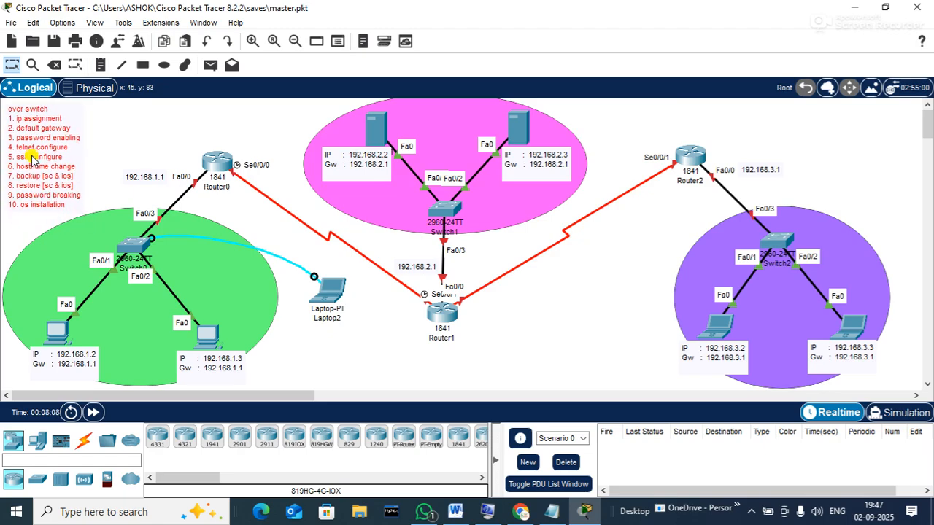
left_click(379, 360)
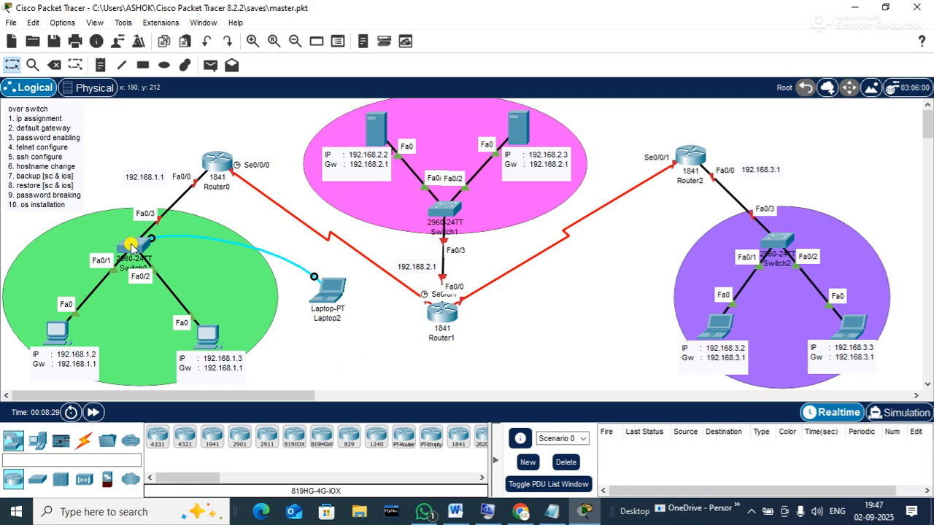
mouse_move(132, 247)
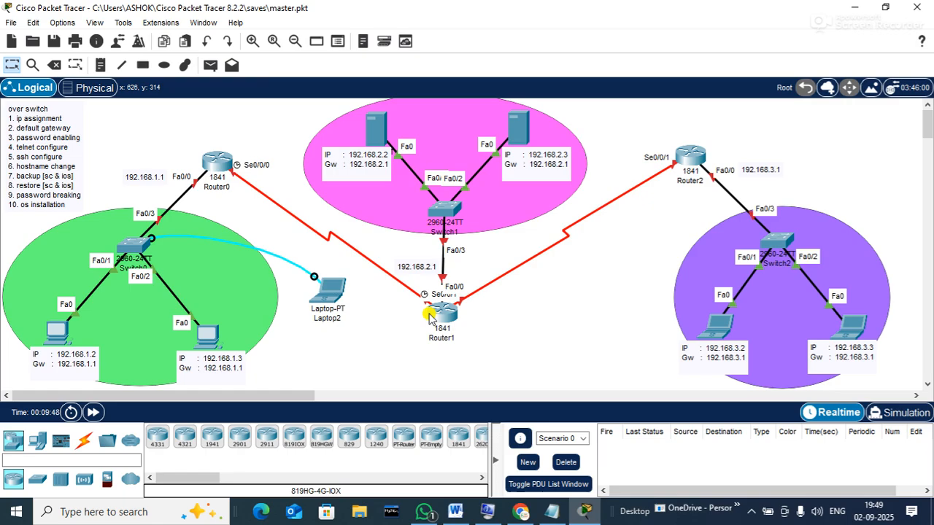
Open Laptop2's Desktop Terminal in a repositioned, widened device window
left_click(332, 288)
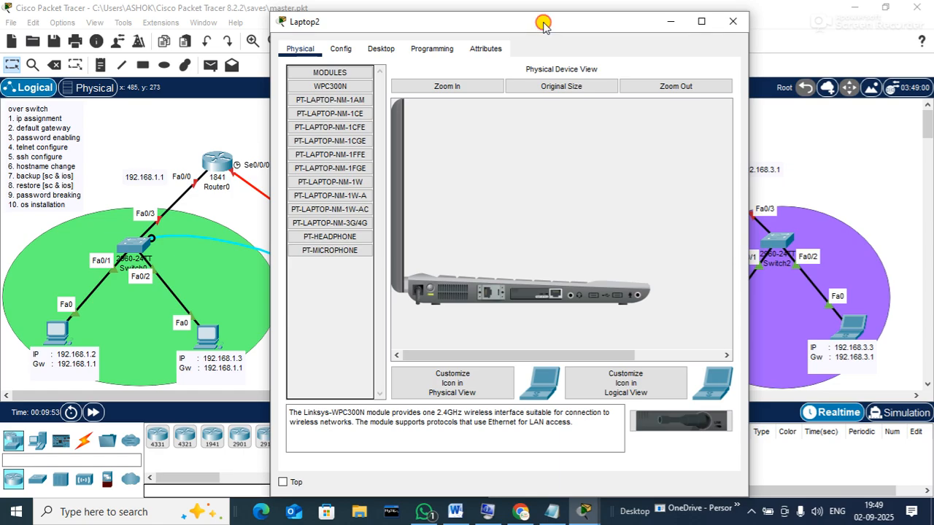
left_click_drag(546, 23, 556, 13)
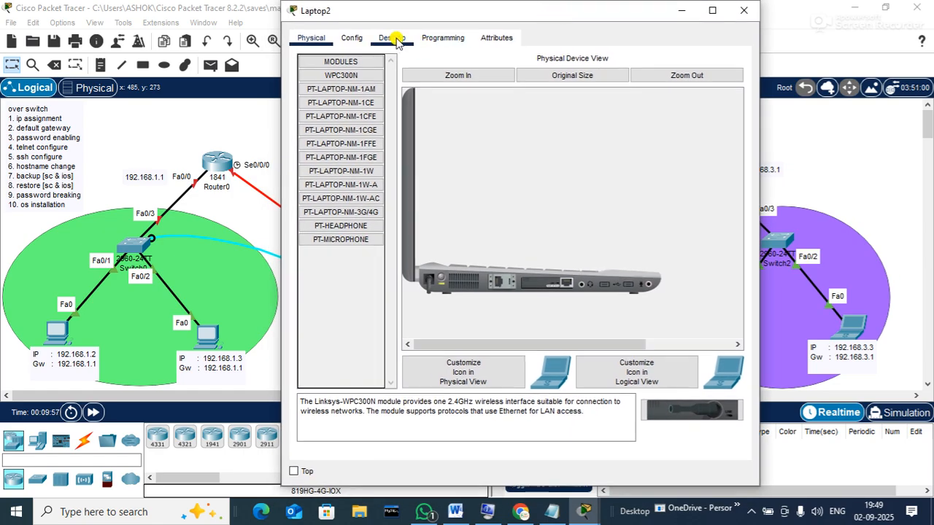
left_click(394, 40)
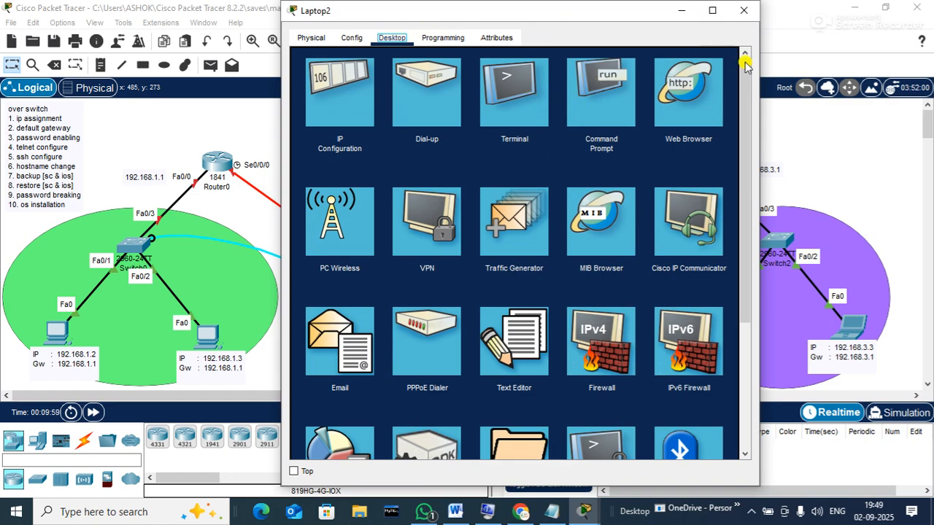
left_click_drag(757, 57, 901, 58)
left_click(586, 96)
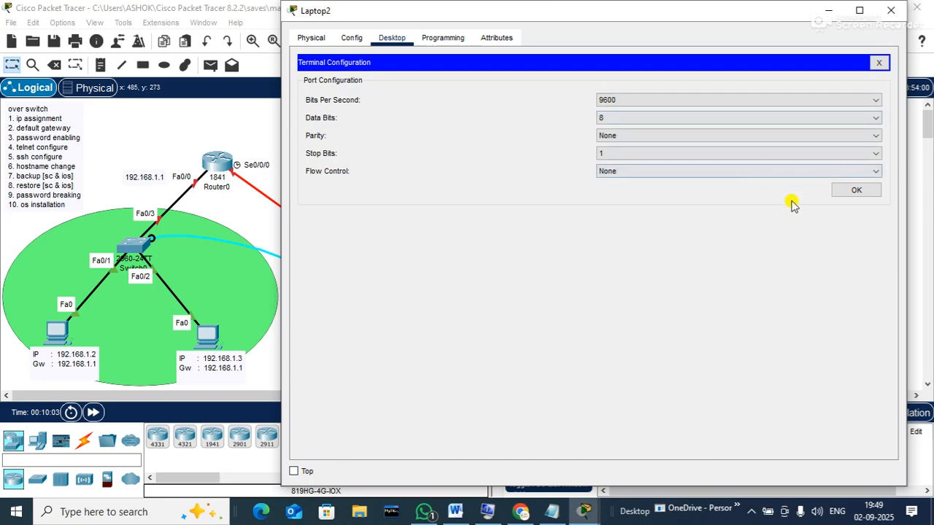
Connect at default port settings, log in with the console password, and enable to s1#
left_click(854, 192)
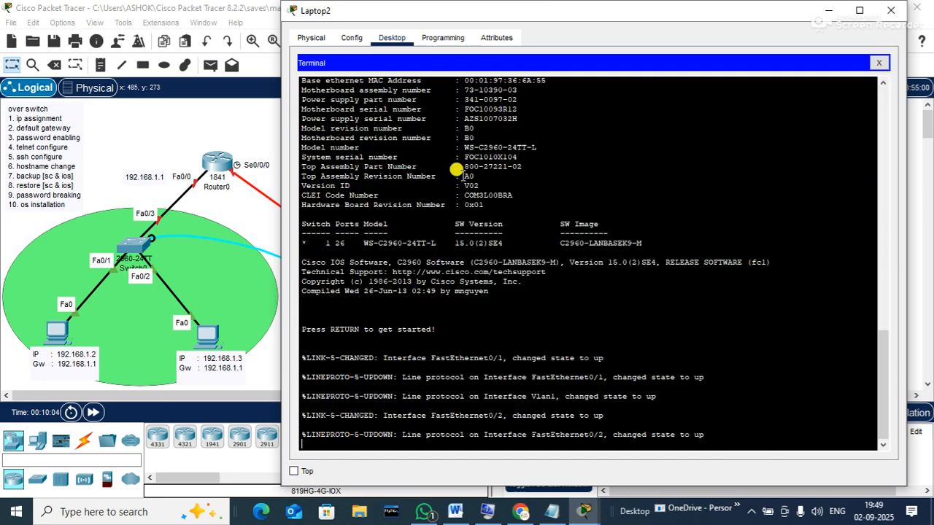
key("Return")
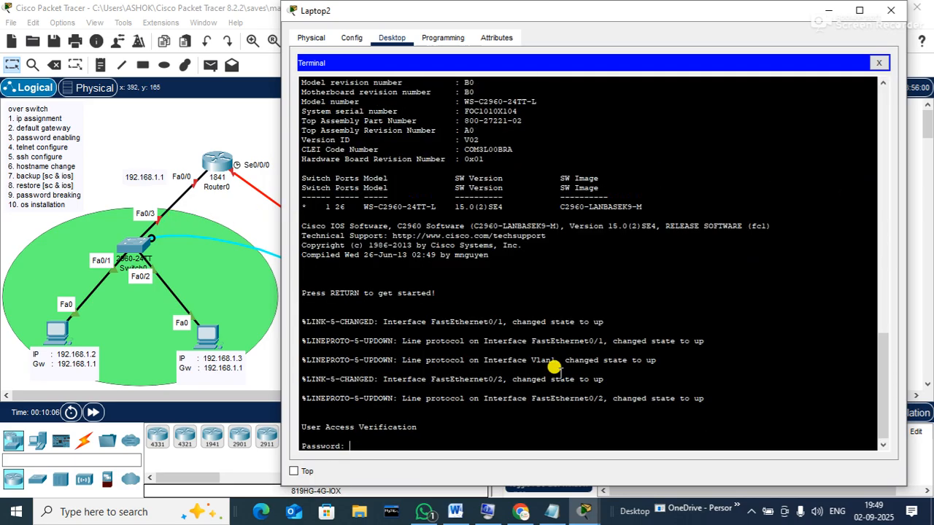
key("Return")
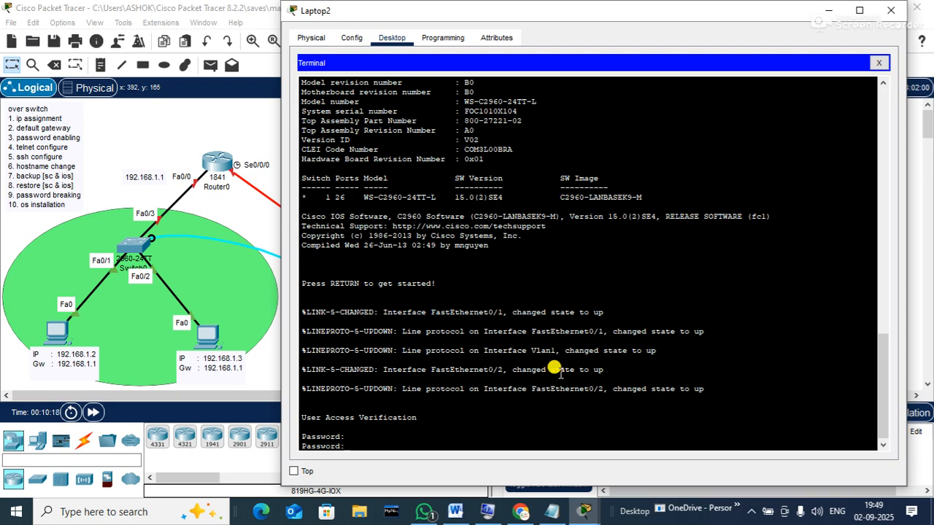
key("Return")
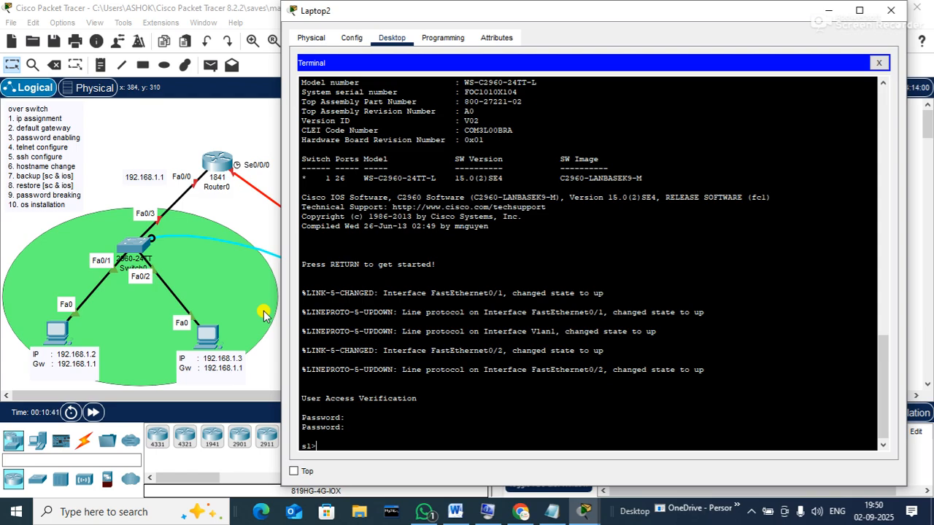
type("en")
key("Return")
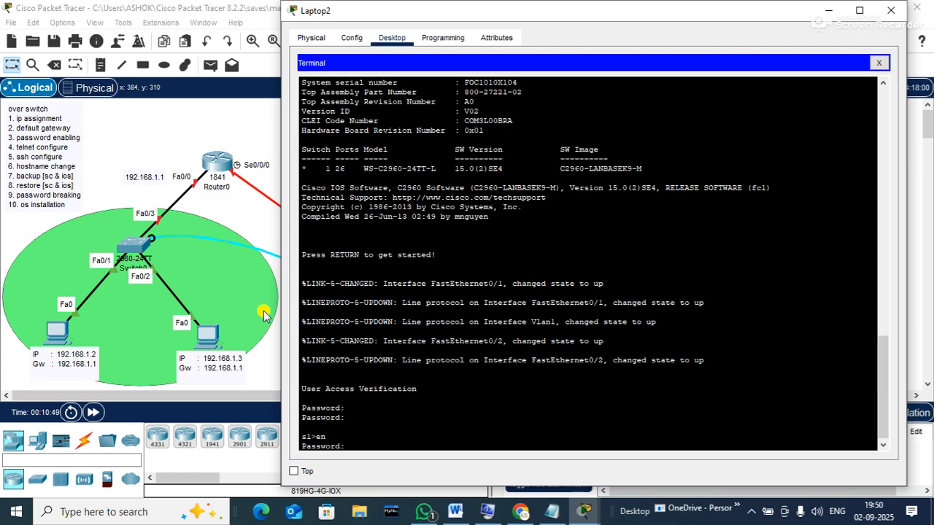
key("Return")
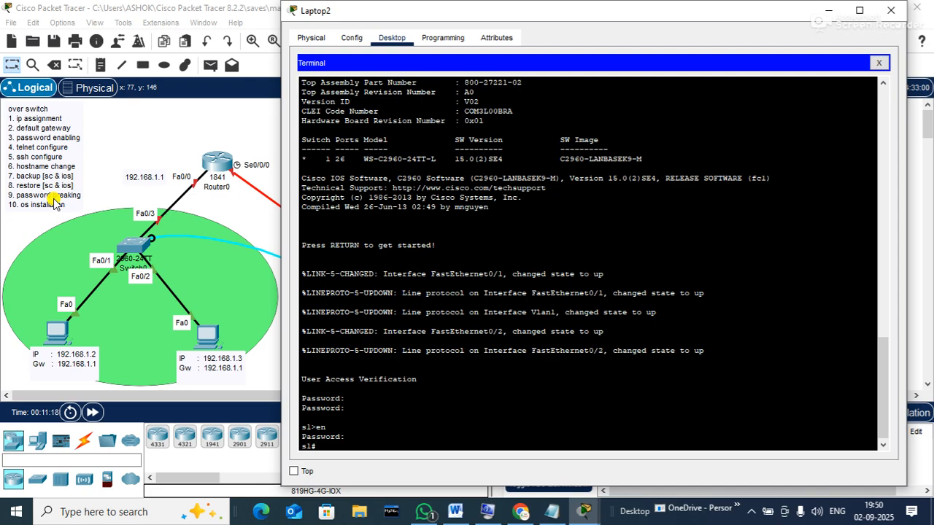
Exit, log back in to s1, enable, and enter 'conf t' to reach s1(config)#
type("exit")
key("Return")
key("Return")
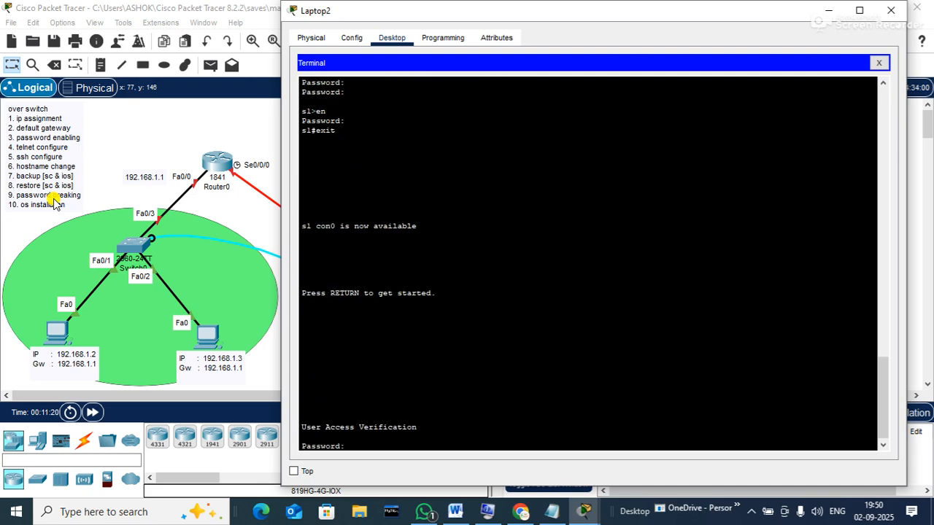
key("Return")
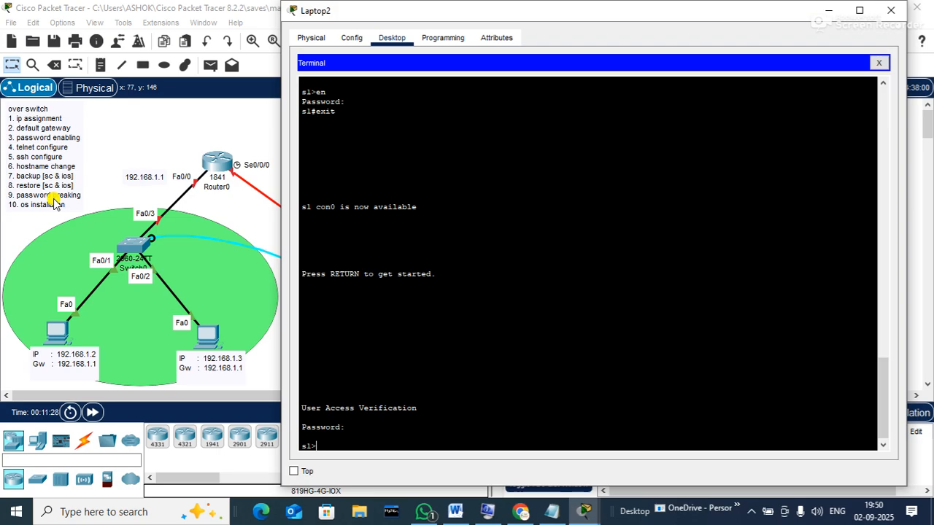
type("en")
key("Return")
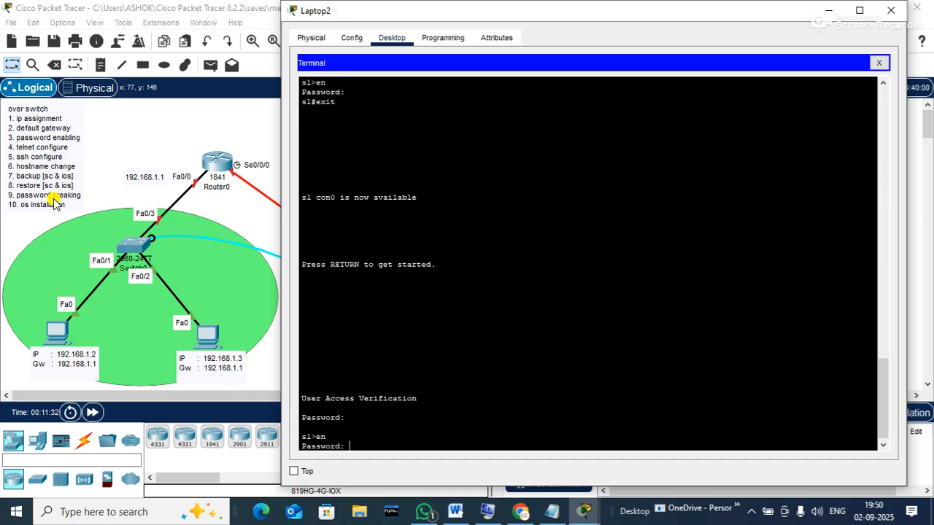
key("Return")
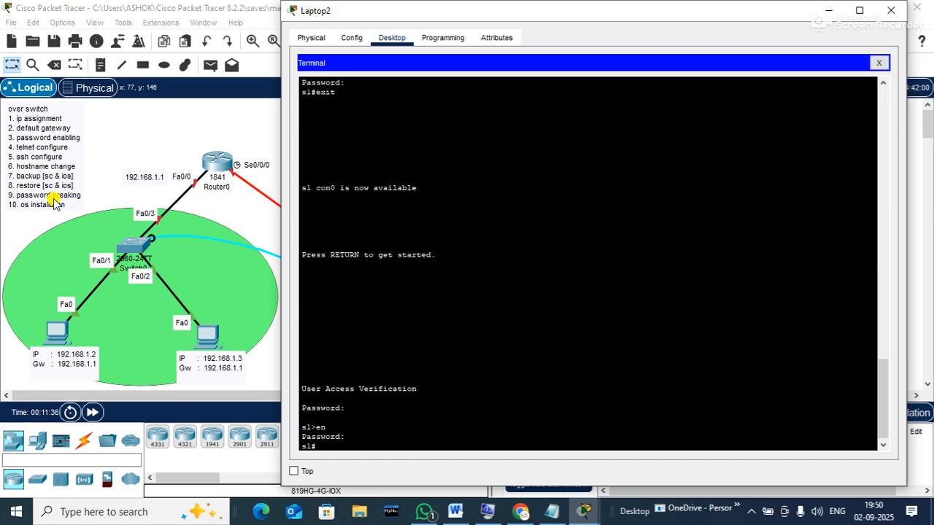
type("conf t")
key("Return")
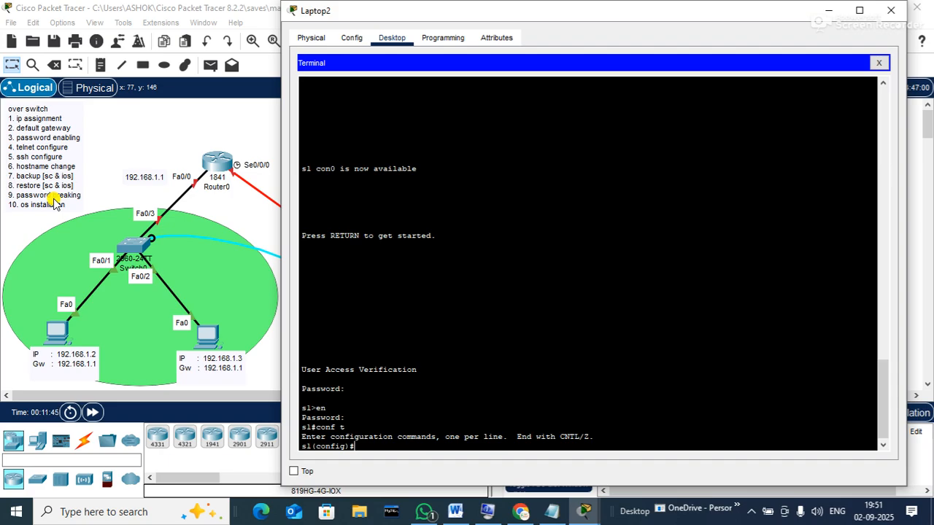
Assign interface vlan1 192.168.1.254 255.255.255.0, issue no shutdown, and exit
type("inter")
type("fa")
type("ce vlan")
type("1")
key("Return")
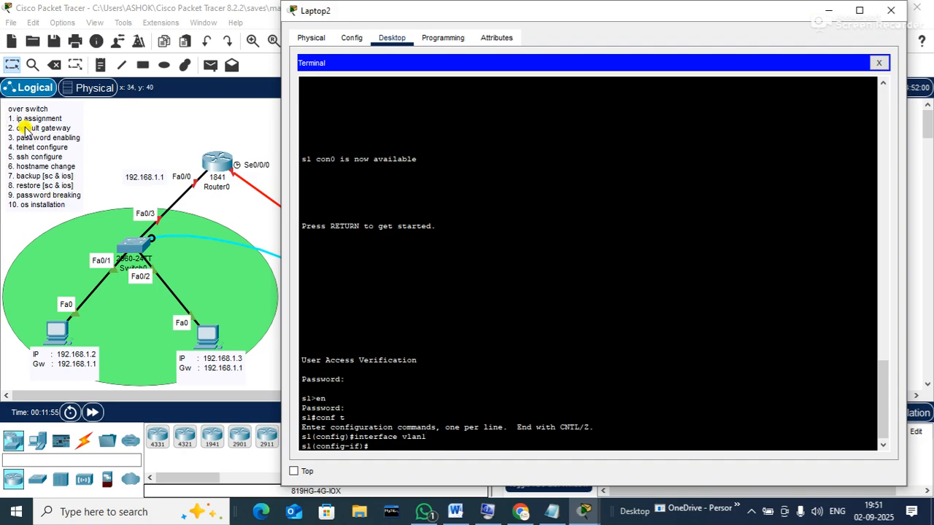
type("ip")
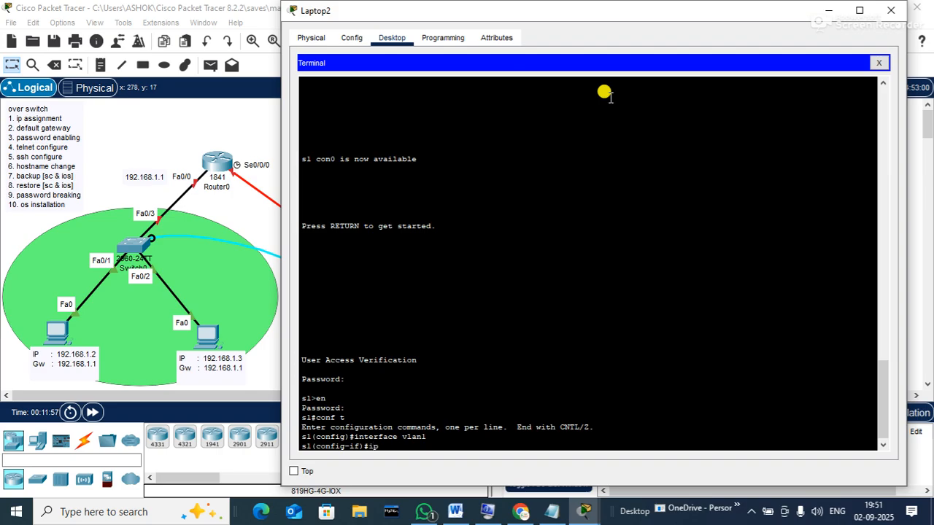
type(" address 192.168.")
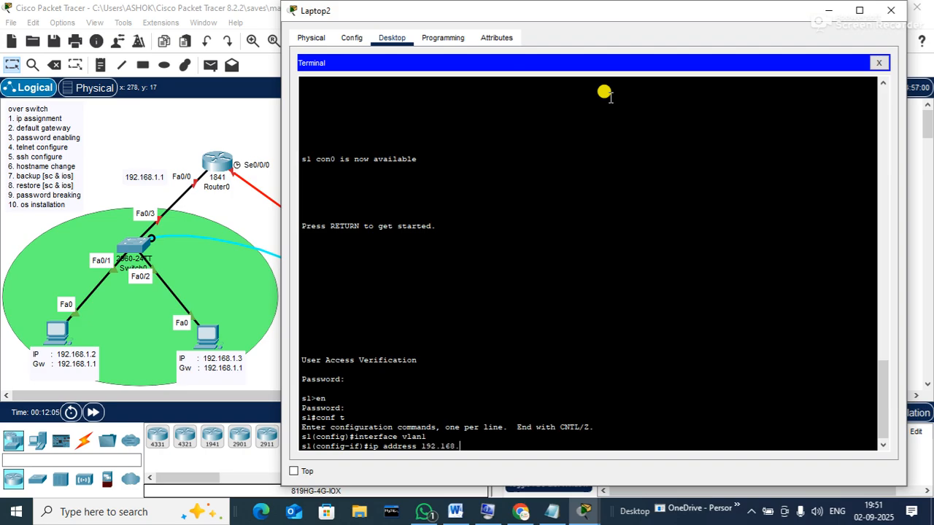
type("1.254")
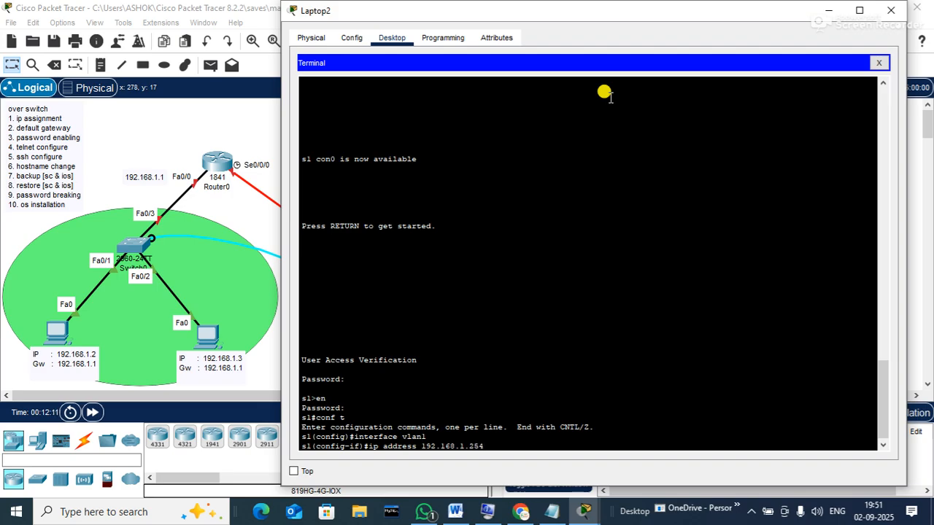
type(" 255.255")
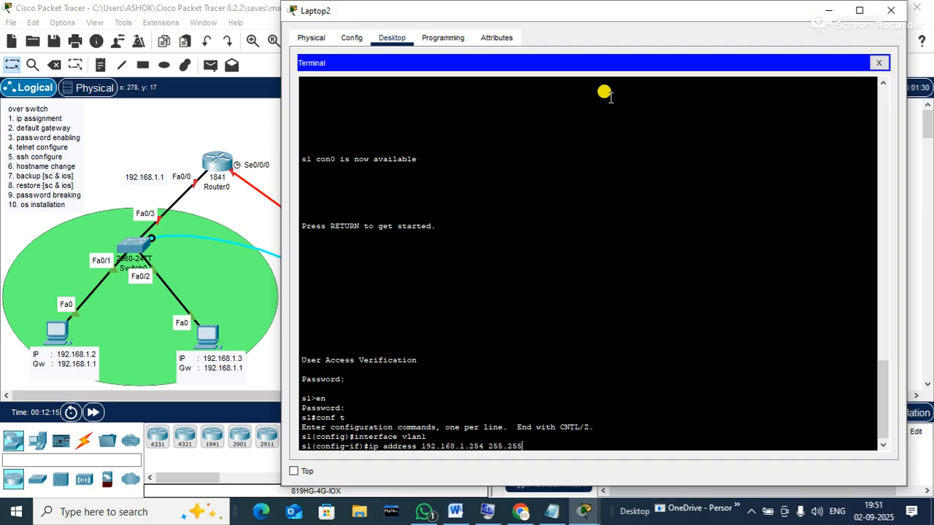
type(".255.0")
key("Return")
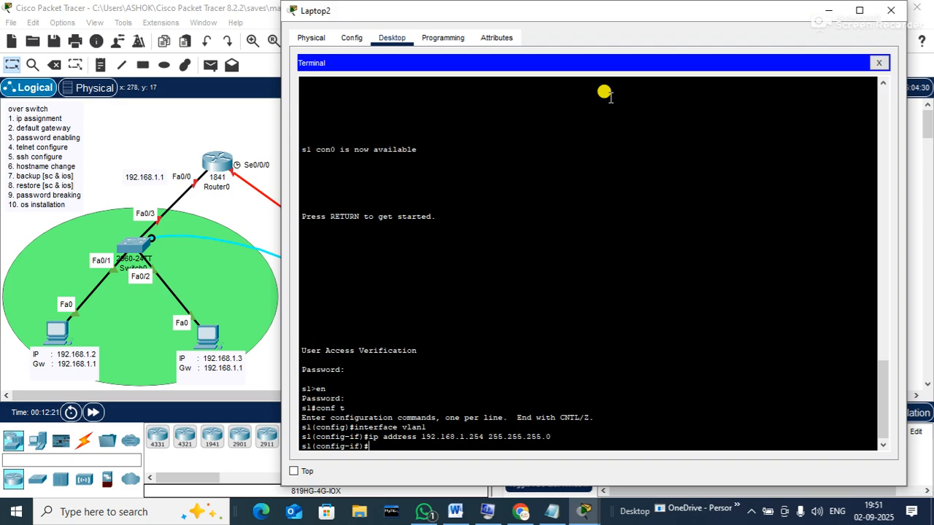
type("no sh")
key("Tab")
key("Return")
key("Return")
key("Return")
type("ex")
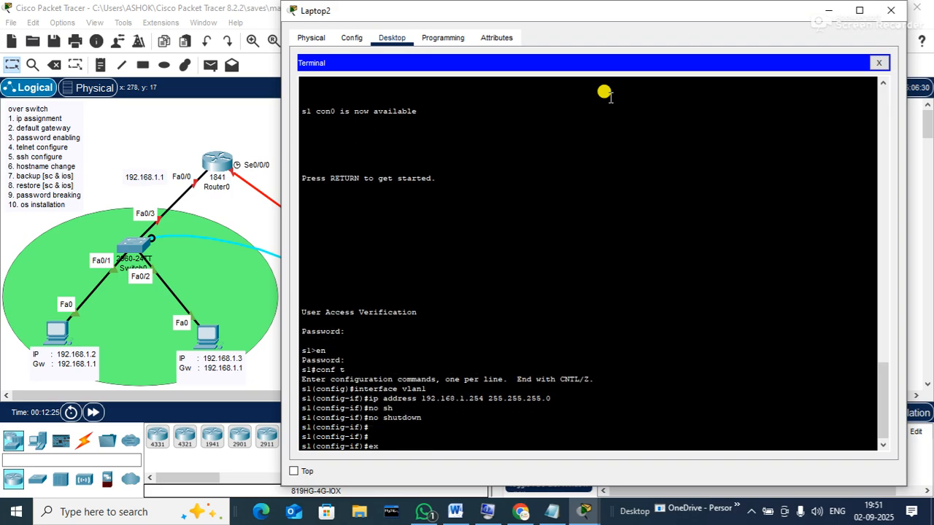
type("it")
key("Return")
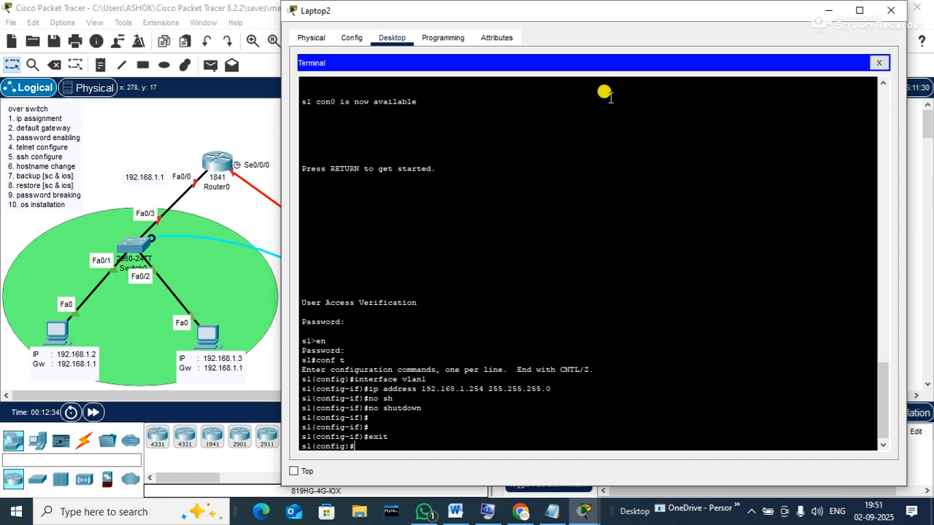
Set ip default-gateway 192.168.1.1 and configure an enable secret password
left_click(883, 445)
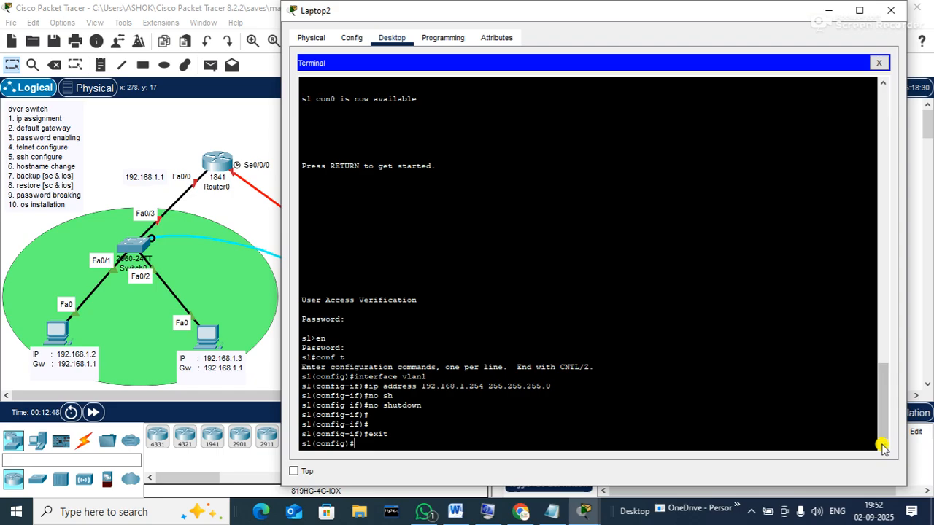
type("ip default")
key("Tab")
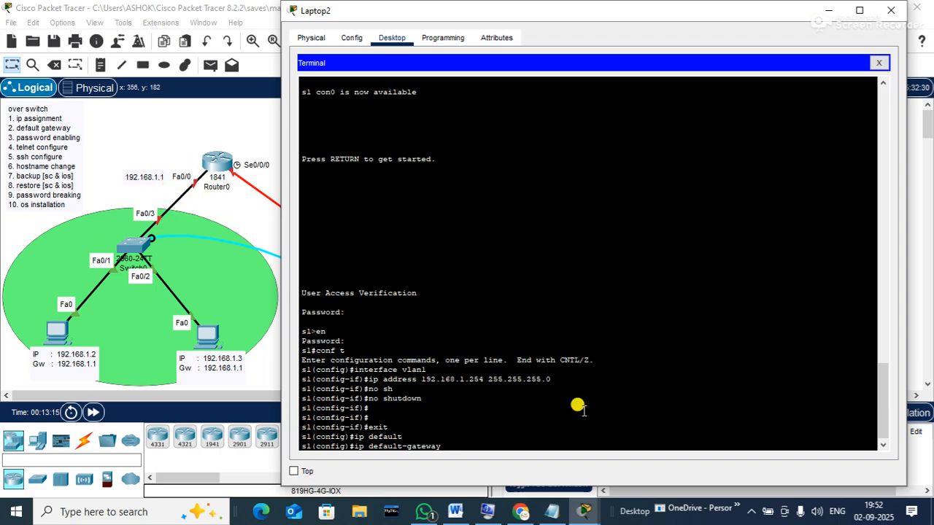
type("192.168.1.1")
key("Return")
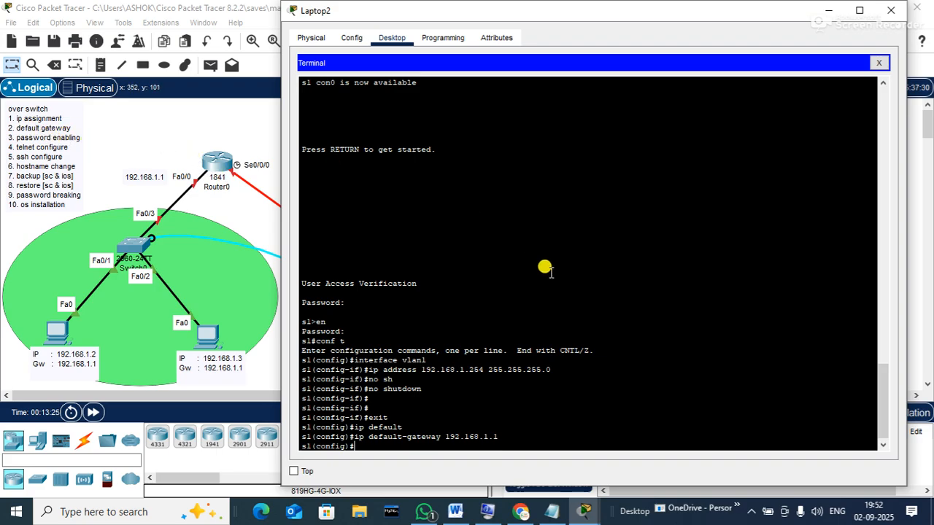
type("enable secret abc")
key("Return")
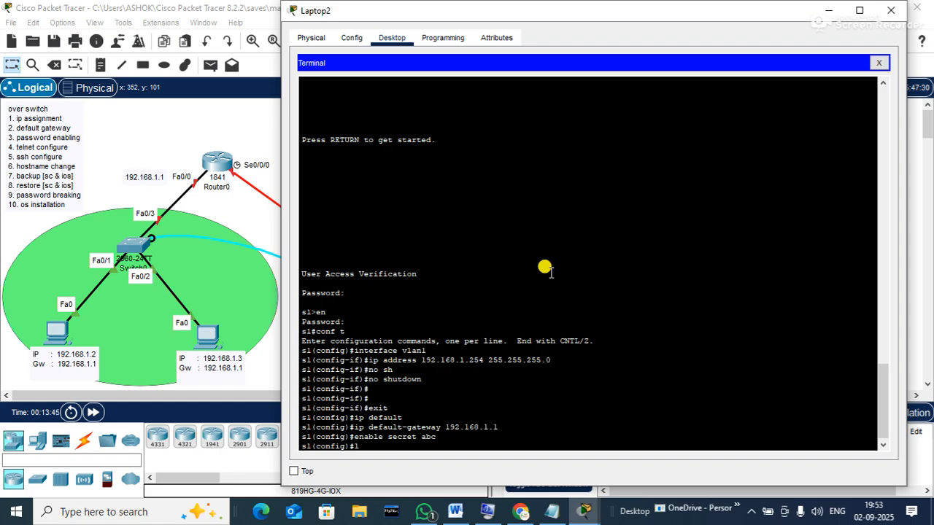
On vty lines 0 15, set a line password and enable login
type("ine vty 0 15")
key("Return")
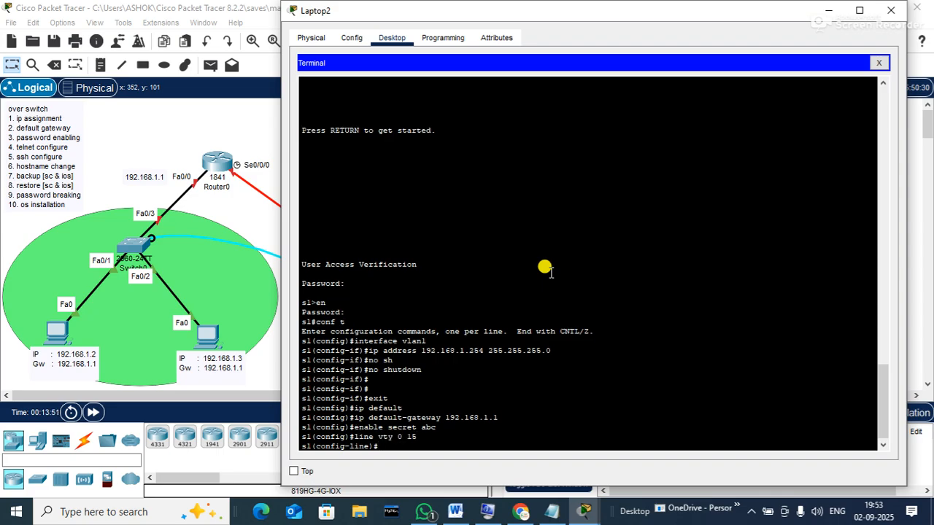
type("password")
type("abc@123")
key("Return")
type("login")
key("Return")
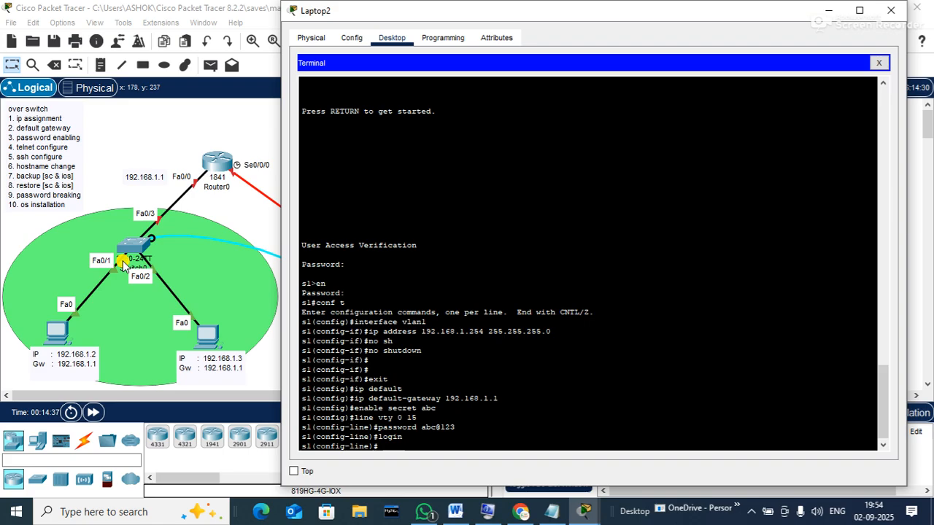
Exit line configuration and begin entering a hostname command
type("exit")
key("Return")
key("Return")
type("hostname")
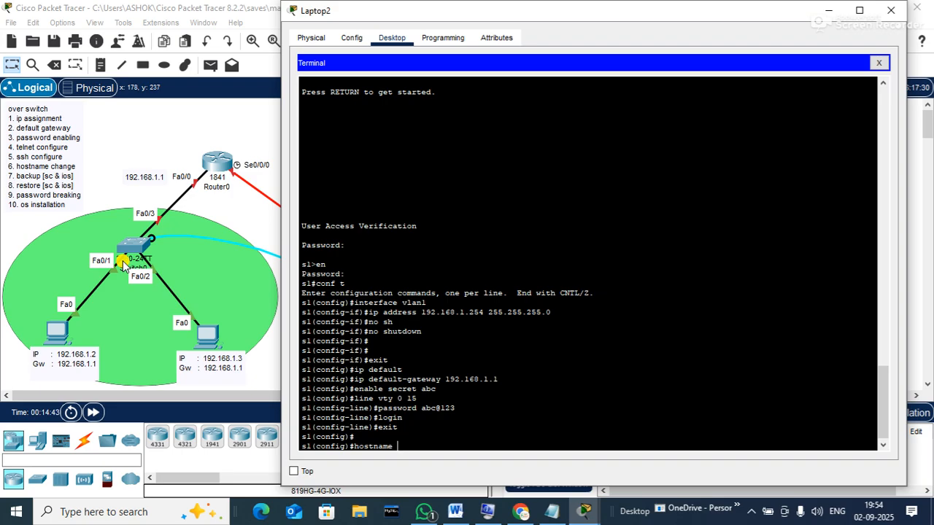
type(" b")
Set the switch hostname to BO(PATNA), then correct it to BO[PATNA]
key("BackSpace")
type("BO(PATNA)")
key("Return")
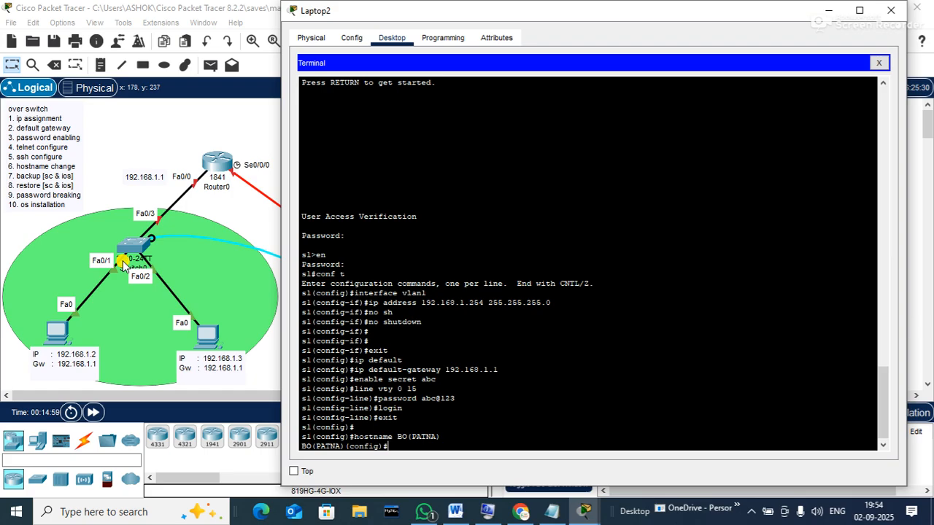
type("HOSTNAME BO[PATNA]")
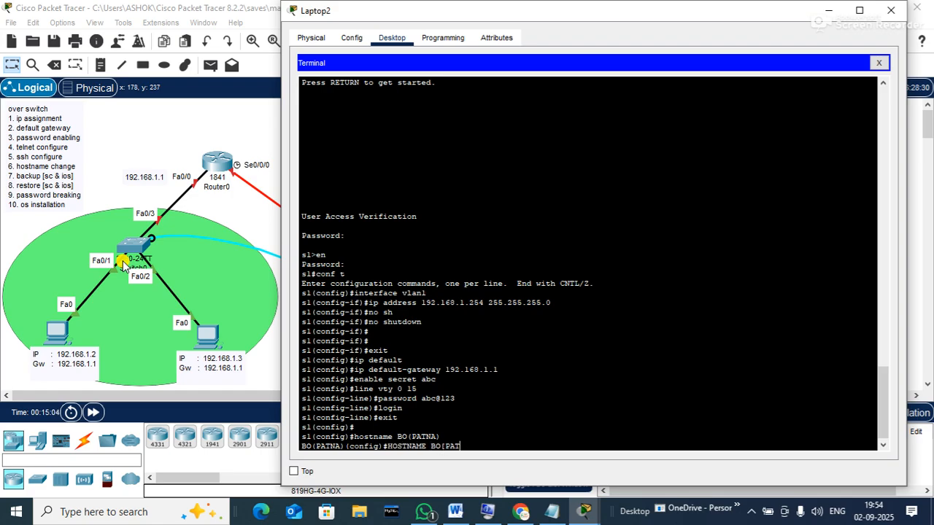
key("Return")
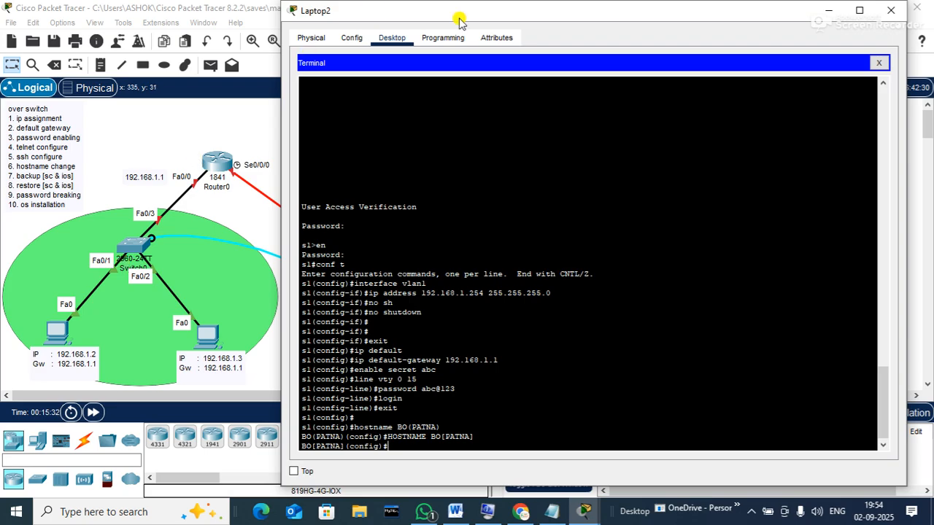
left_click(891, 11)
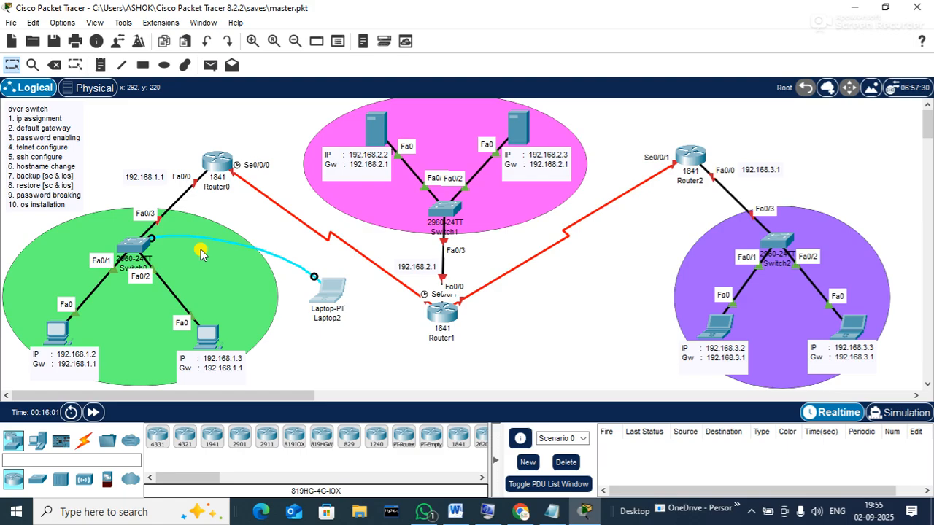
left_click(325, 293)
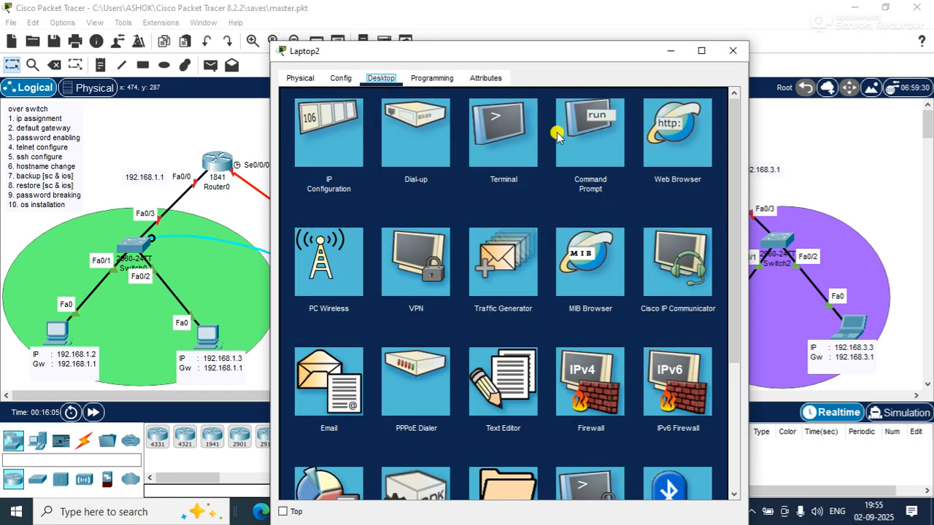
left_click(530, 135)
left_click(698, 230)
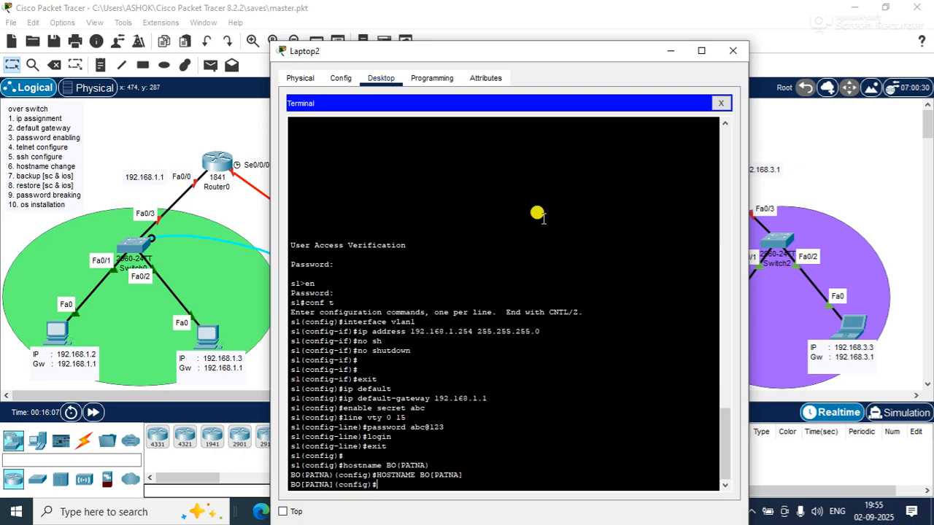
key("Return")
key("Return")
key("Return")
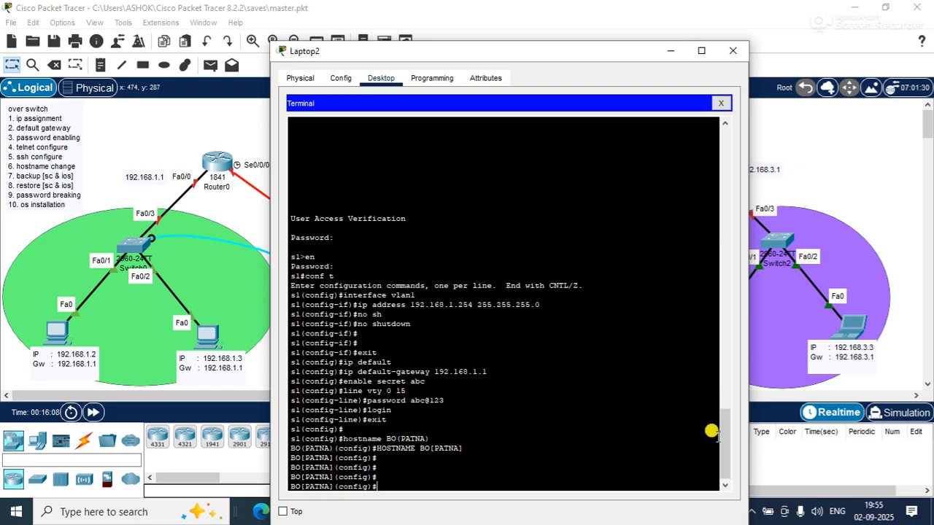
Leave configuration mode on the switch with END
left_click(724, 485)
type("END")
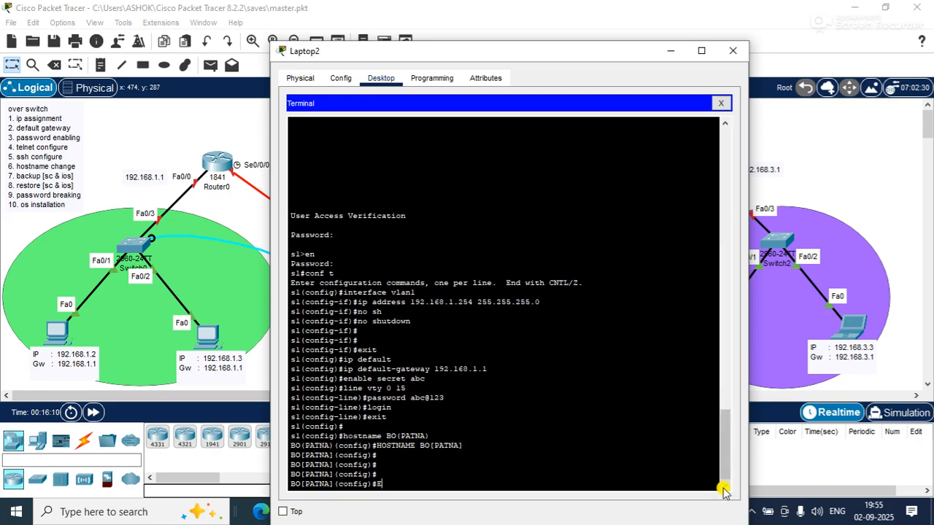
key("Return")
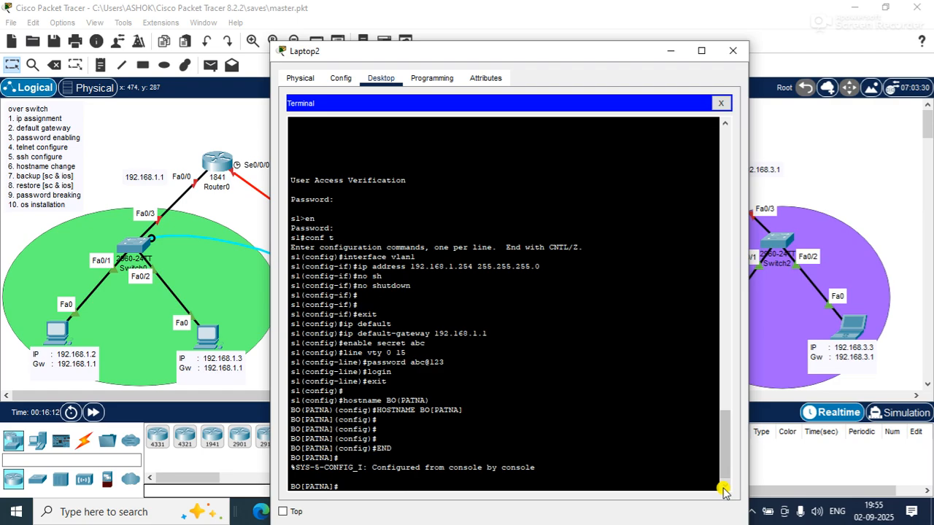
Run show ip interface brief and highlight the Vlan1 row at 192.168.1.254
type("HOW IP INTERFACE BR")
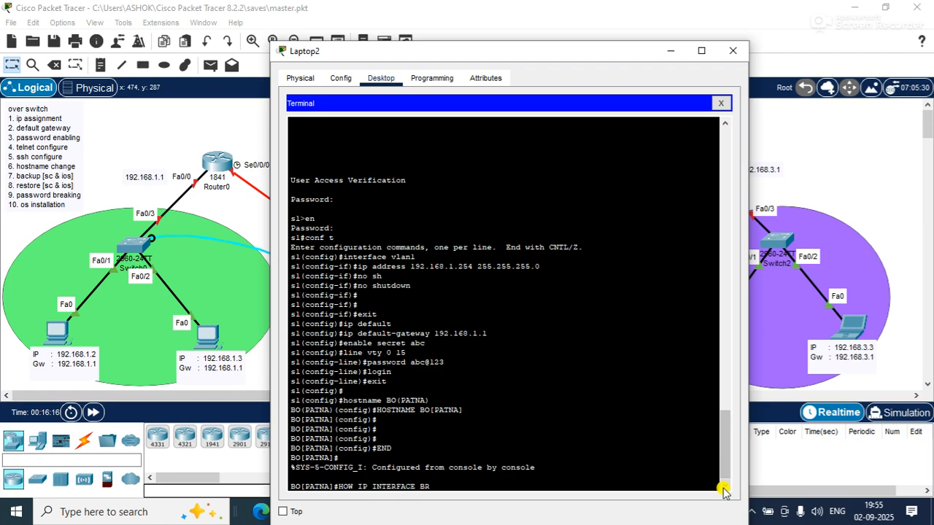
key("Tab")
key("Return")
type("SHOW")
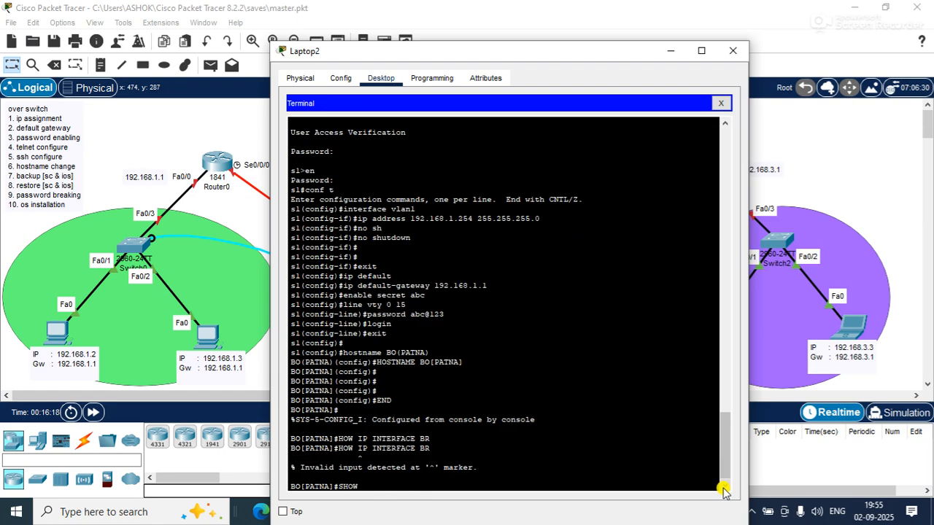
type(" IP INTERFACE BR")
key("Tab")
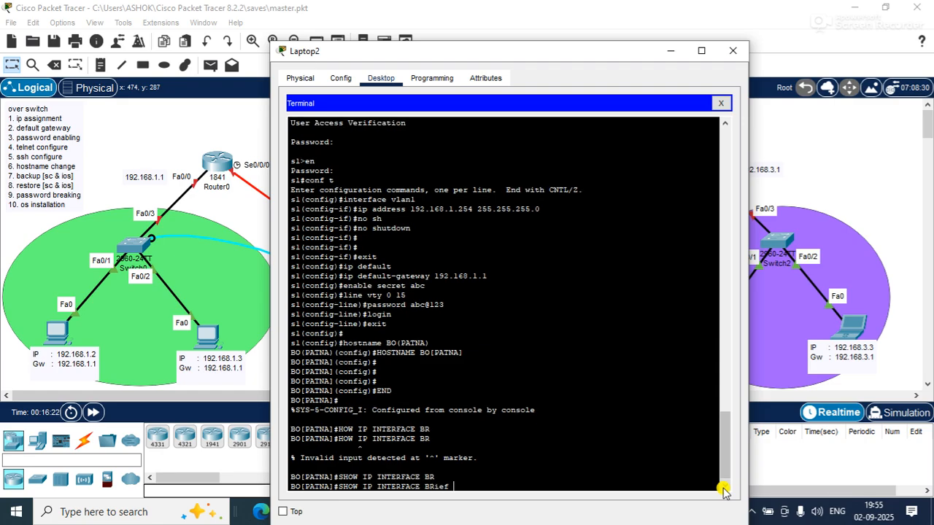
key("Return")
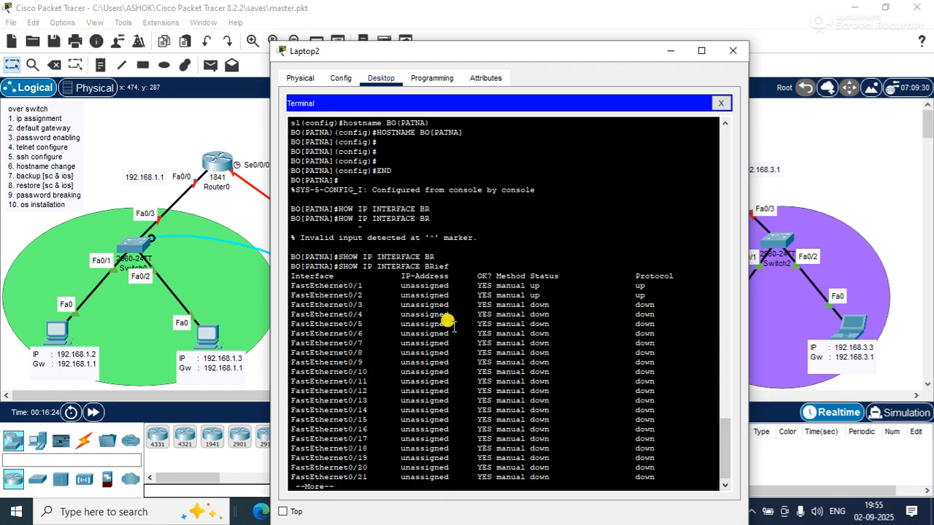
key("Return")
key("Return")
key("Return")
key("Return")
key("Return")
key("Return")
key("Return")
key("Return")
key("Return")
key("Return")
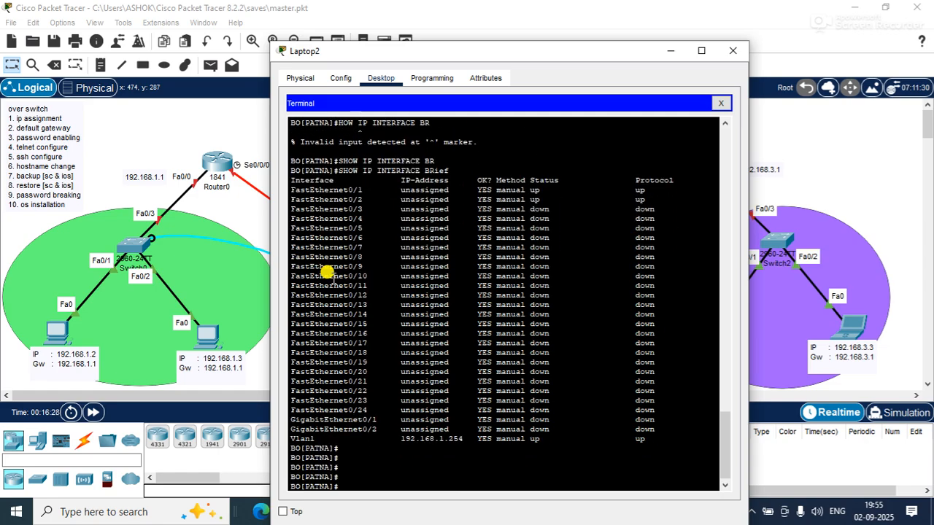
left_click_drag(290, 435, 600, 435)
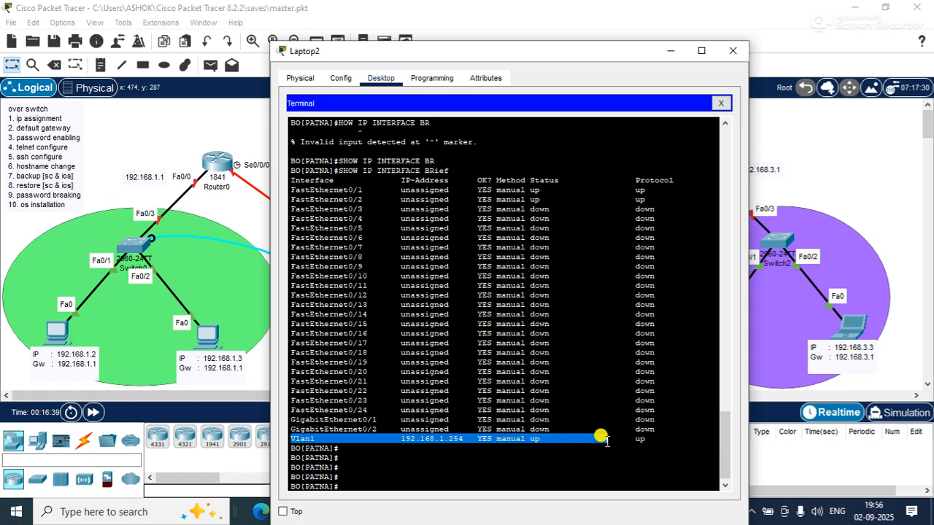
Close Laptop2's terminal and delete the cable between Switch0 and Laptop2
left_click(732, 51)
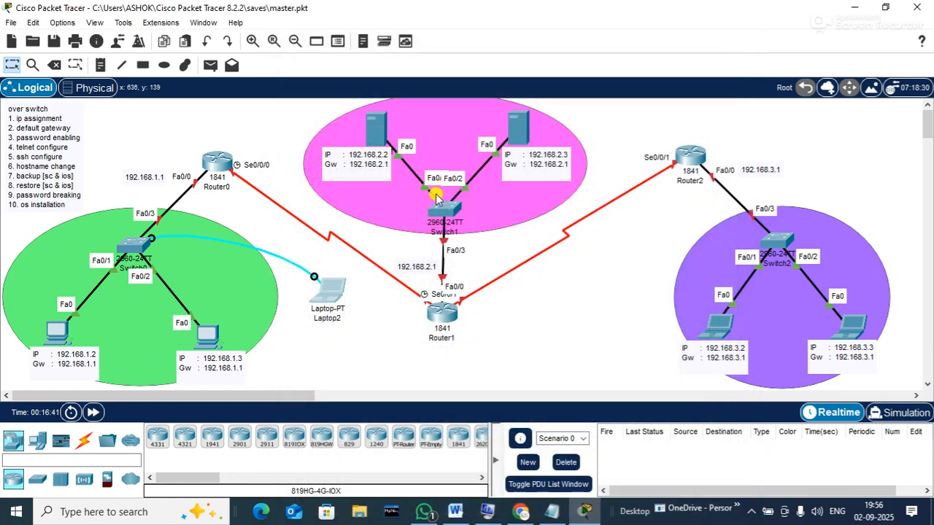
mouse_move(215, 173)
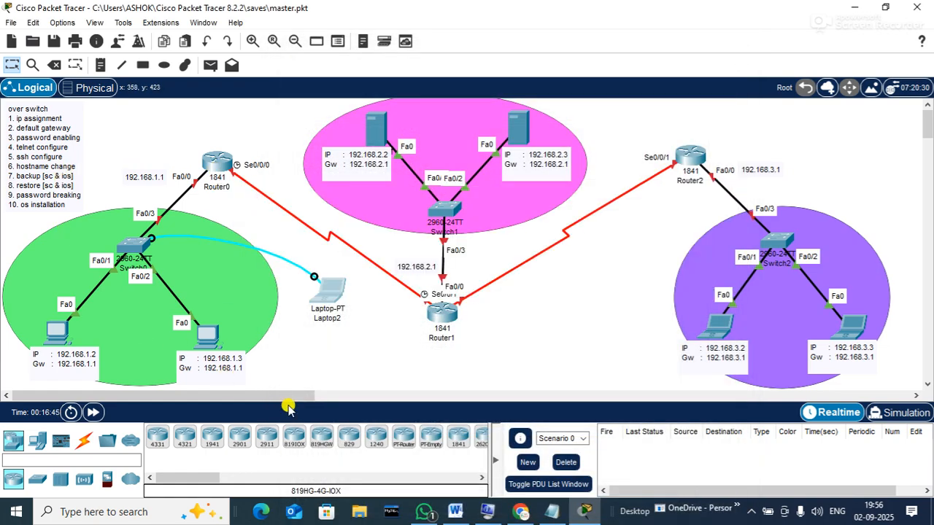
mouse_move(335, 295)
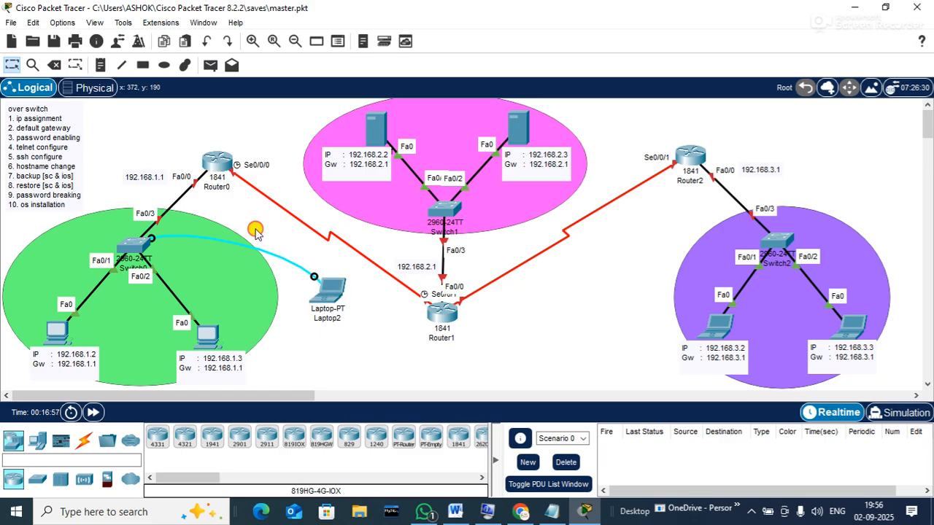
left_click(54, 65)
left_click(255, 250)
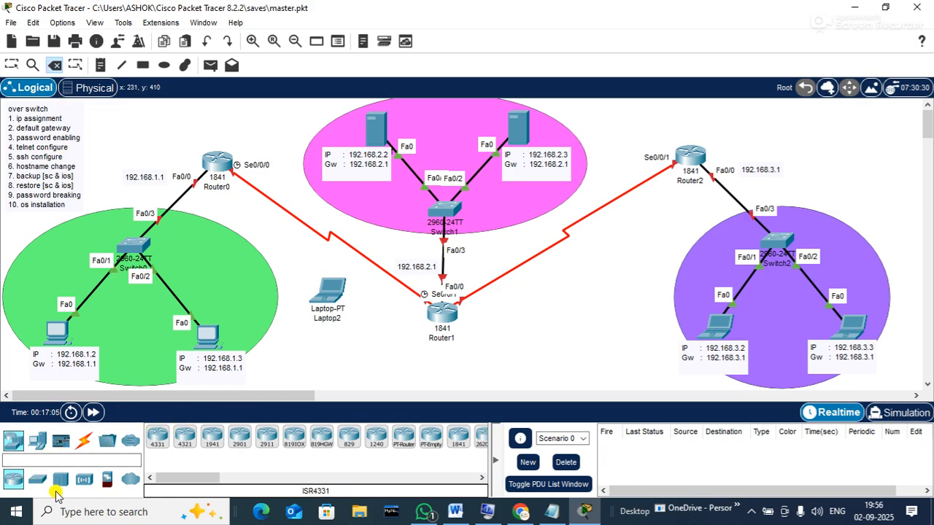
Cable Router0's console port to Laptop2's RS 232 port and place Laptop2 beside Router0
left_click(84, 440)
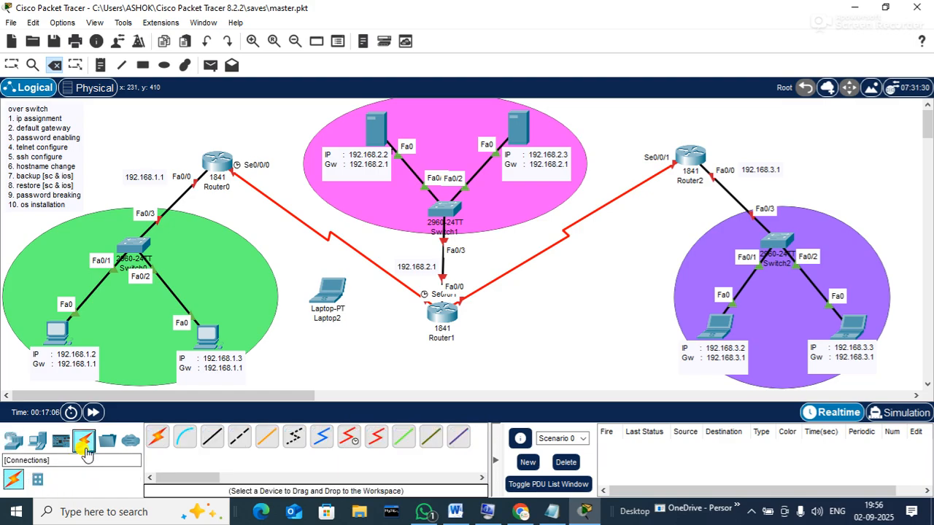
left_click(184, 437)
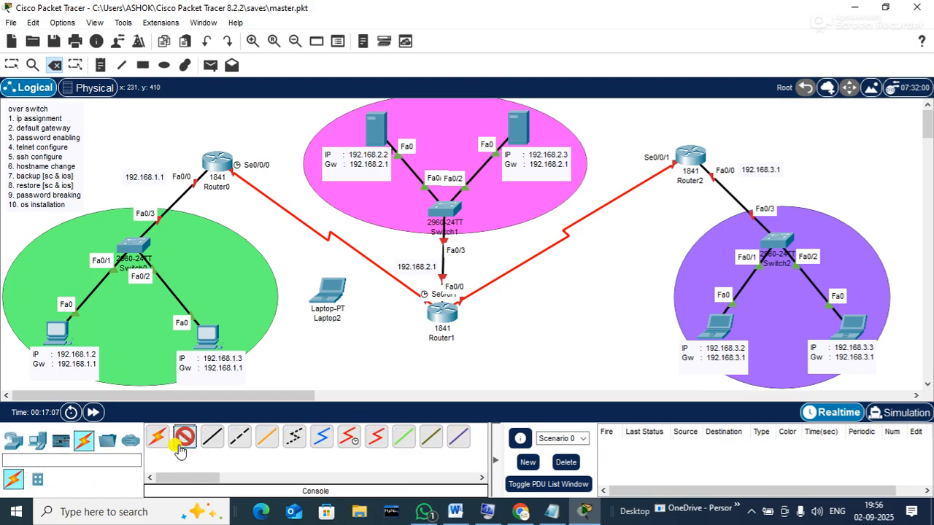
left_click(219, 162)
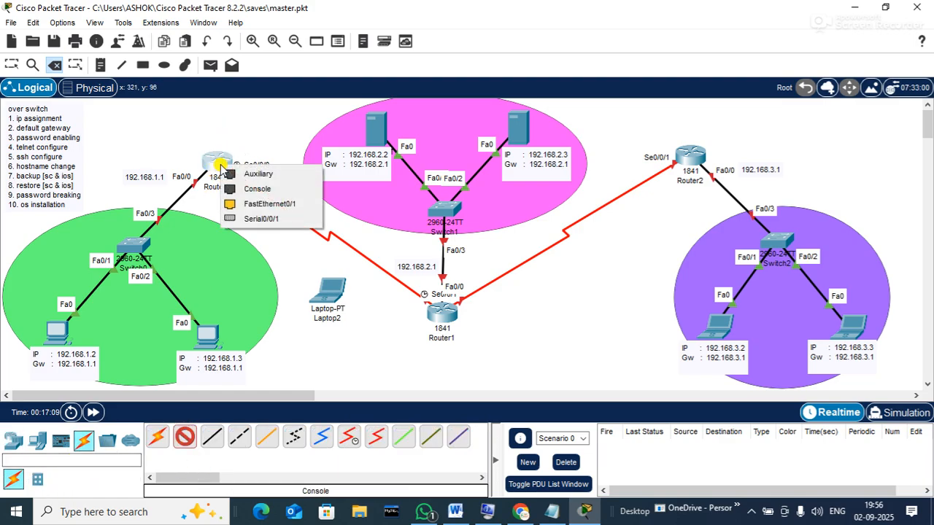
left_click(257, 188)
left_click(329, 286)
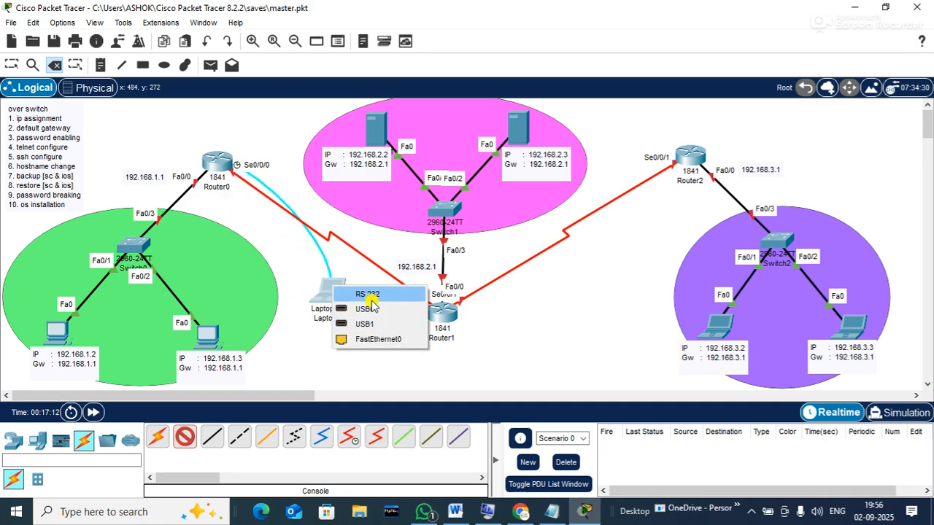
left_click(368, 295)
left_click_drag(331, 293, 114, 125)
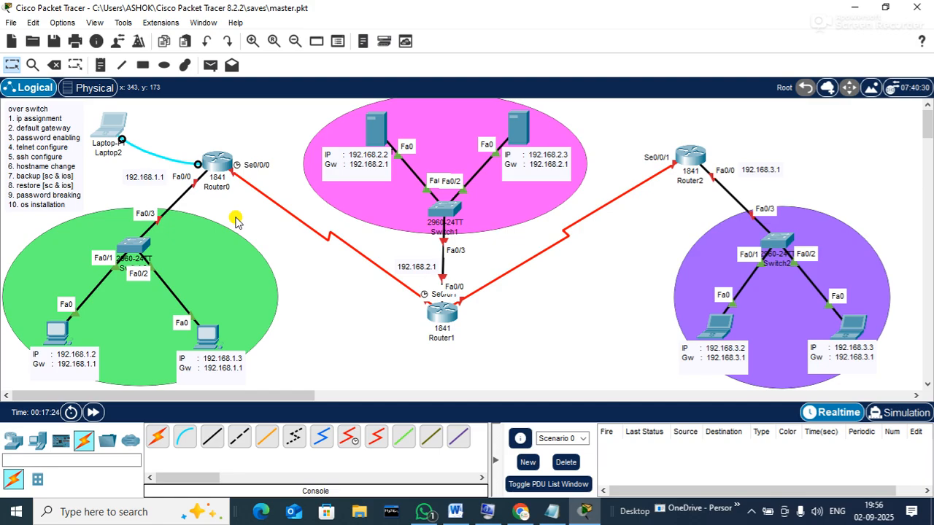
Open Laptop2's Terminal with default 9600 settings and bring up Router0's Router> prompt
left_click(105, 127)
left_click_drag(482, 12, 517, 20)
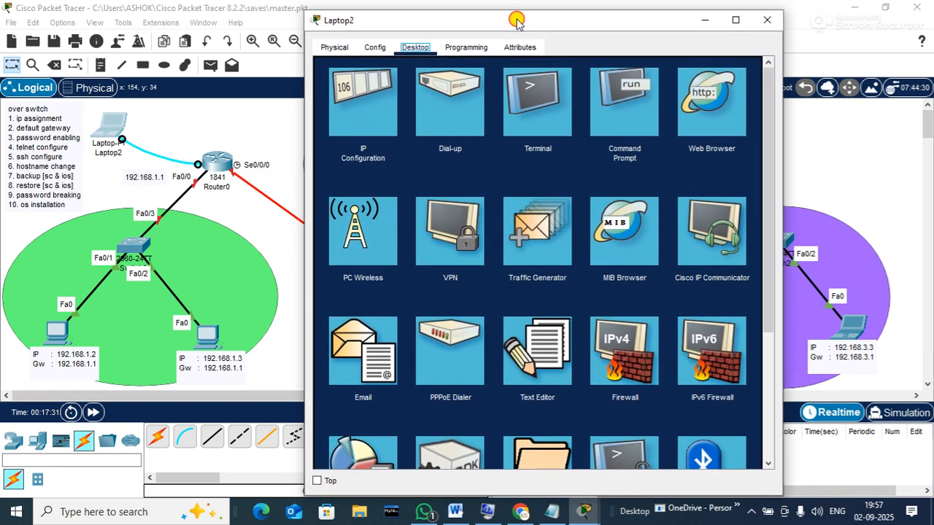
left_click_drag(781, 159, 919, 178)
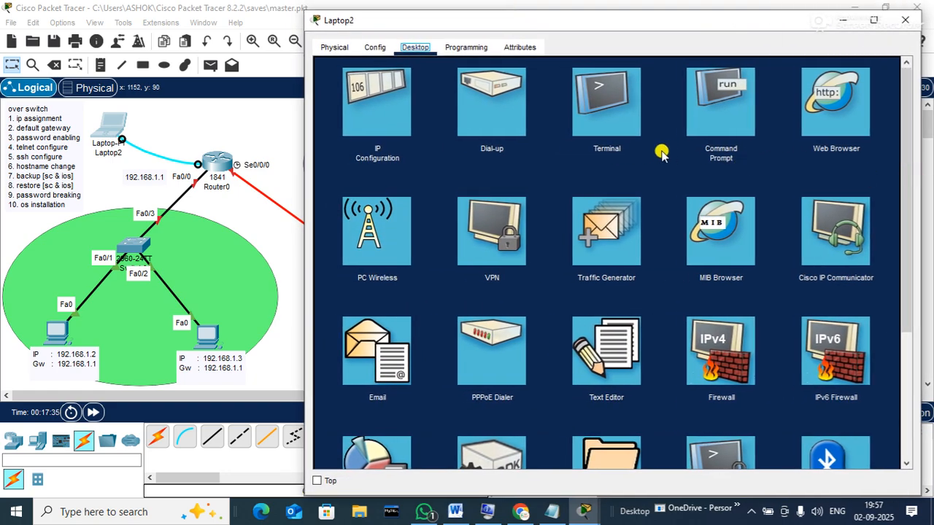
left_click(625, 126)
left_click(853, 204)
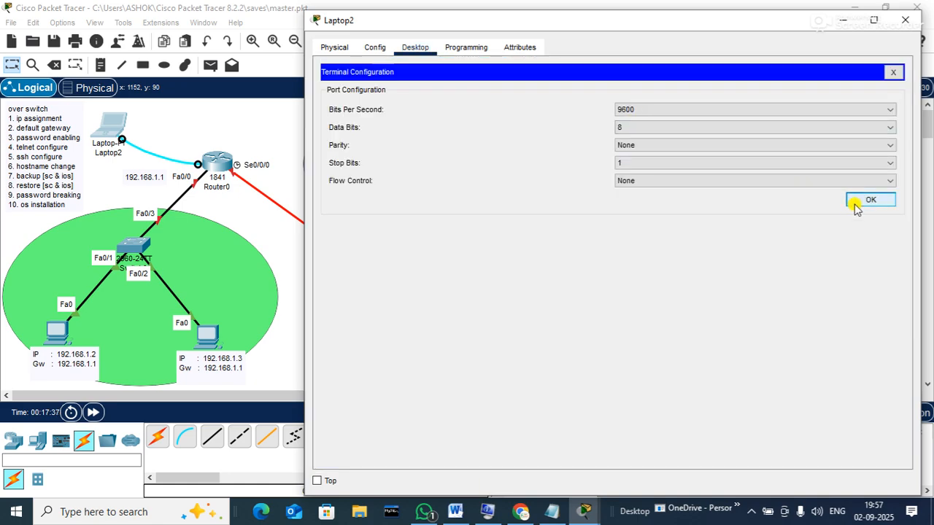
key("Return")
key("Return")
key("Return")
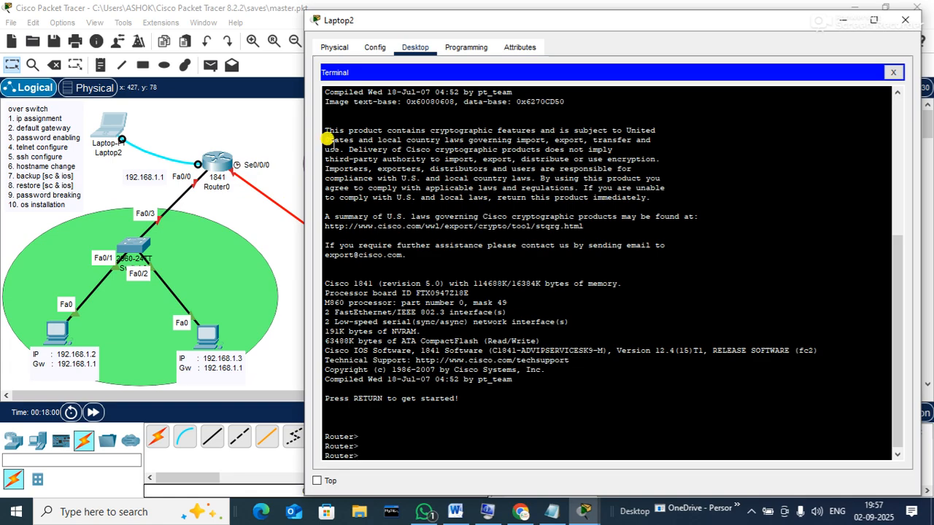
mouse_move(434, 24)
left_mouse_down()
mouse_move(504, 25)
mouse_move(439, 25)
left_mouse_up()
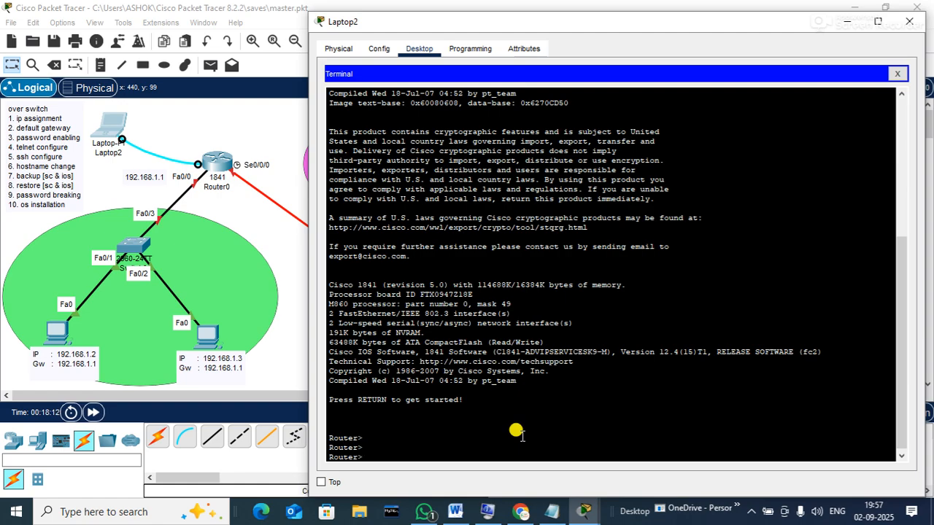
Enter enable and conf t, then set the hostname R1, then R1[PATNA]
type("ABLE")
key("Return")
type("CONF T")
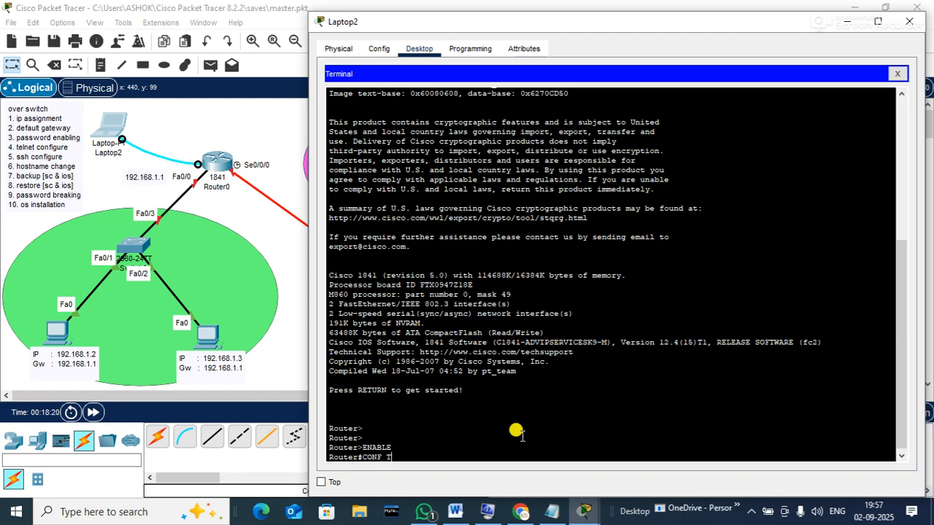
key("Return")
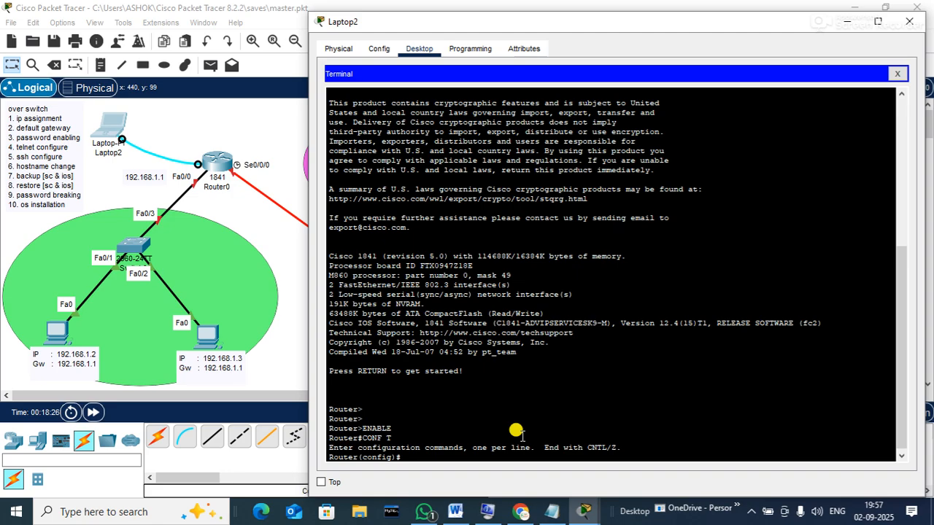
type("HOSTNAME R1")
key("Return")
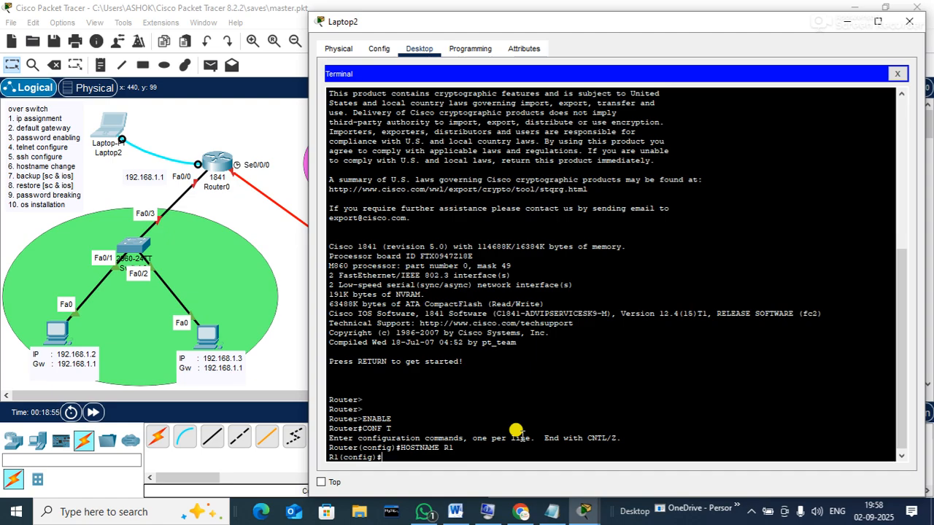
type("HOSTNAME R1[PATNA]")
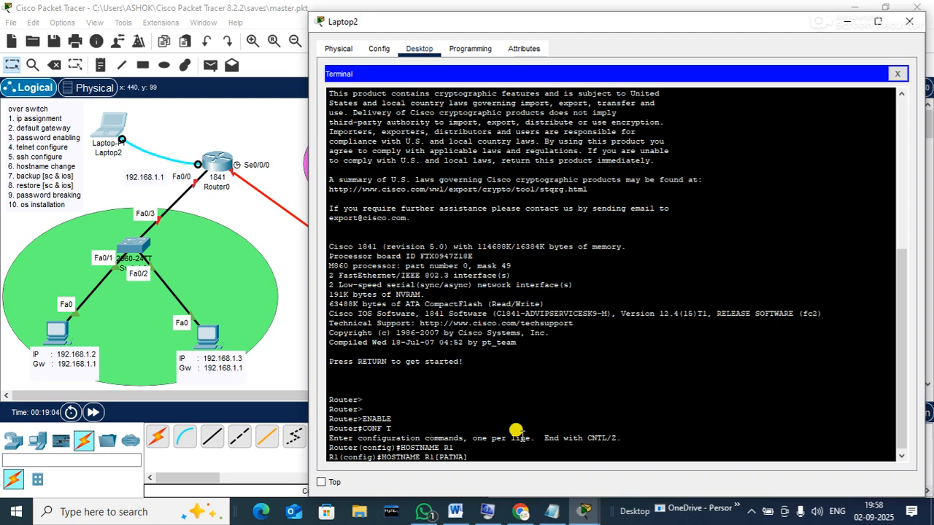
key("Return")
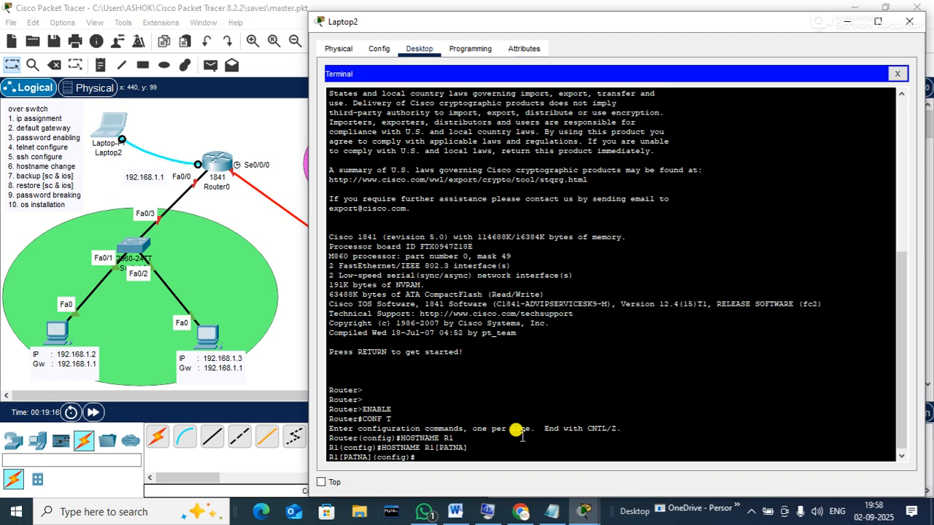
Set an enable secret password on the router and begin an interface command
type("ENABLE SEC")
key("Tab")
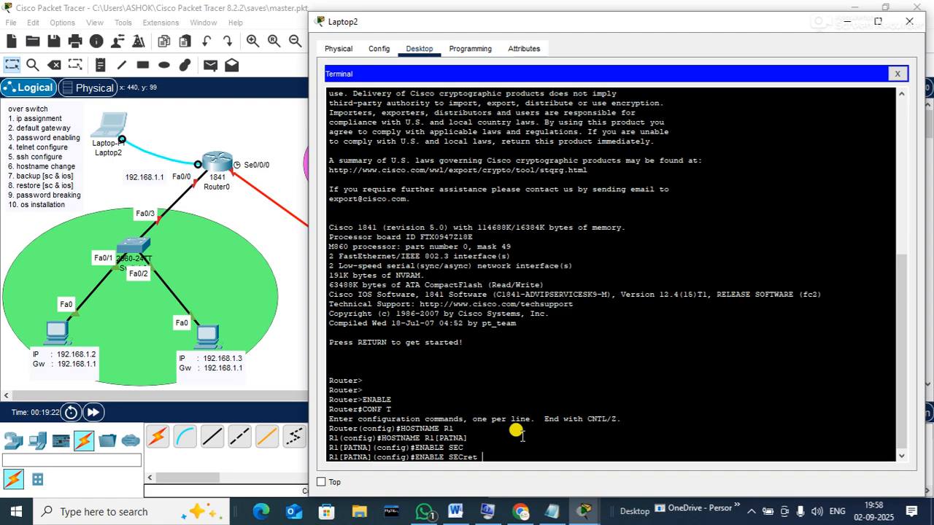
type("ABC")
key("Return")
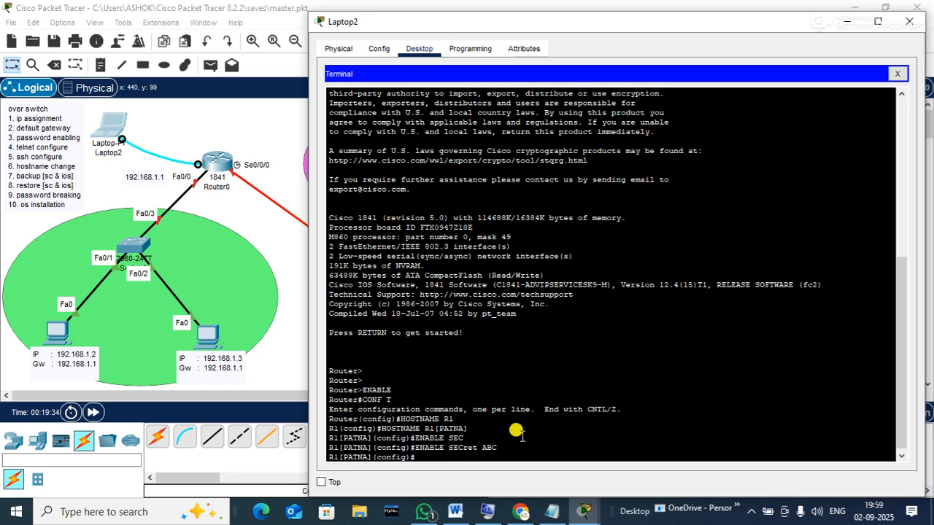
type("INER")
key("BackSpace")
type("TERFACE")
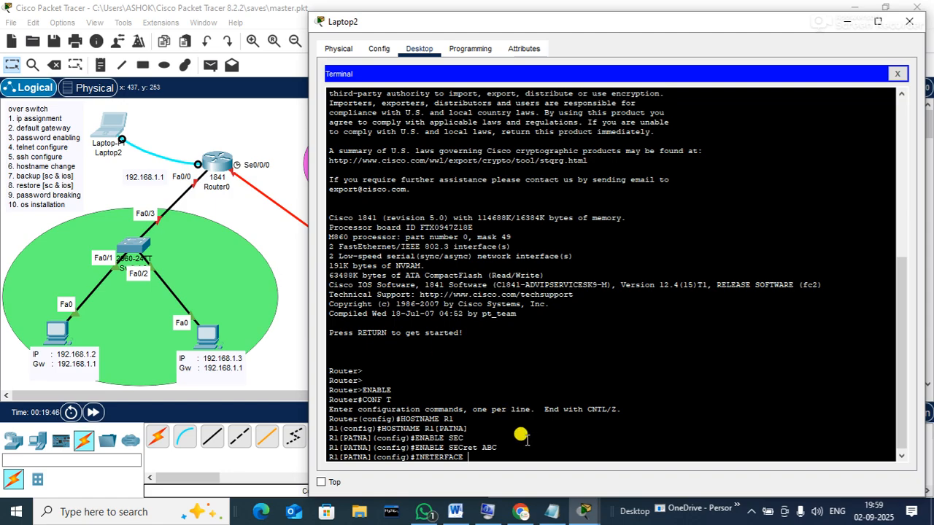
Give FastEthernet0/0 address 192.168.1.1 255.255.255.0 and bring it up with no shutdown
type("F0/0")
key("Return")
type("INTERFACE F")
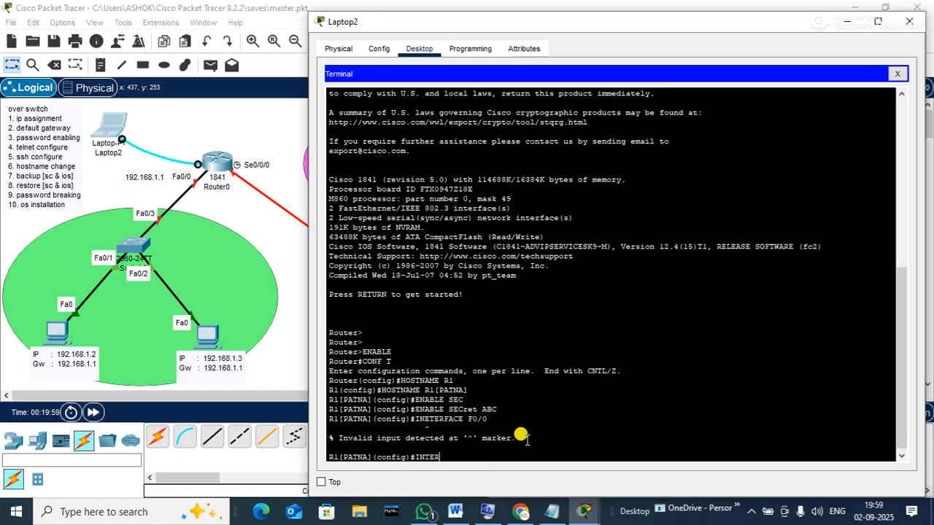
type("0/0")
key("Return")
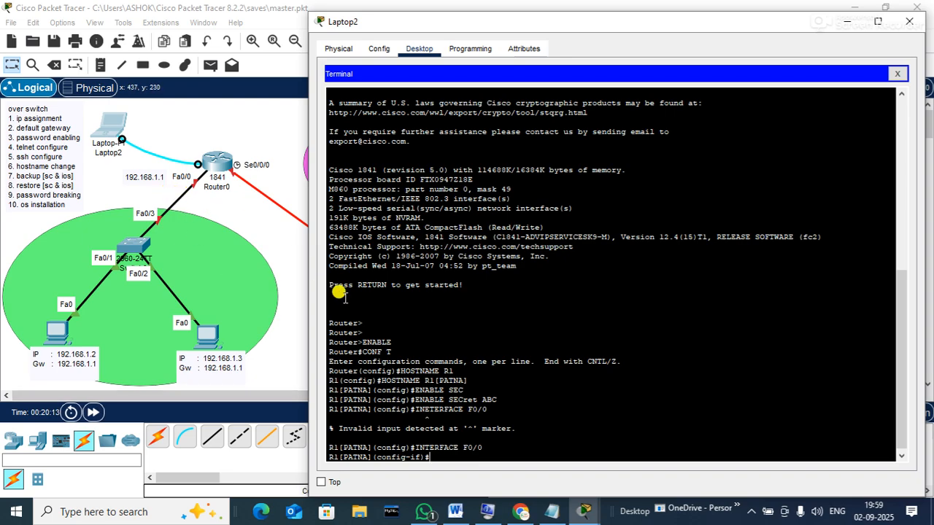
type("IP ADDRESS")
type("192.168.")
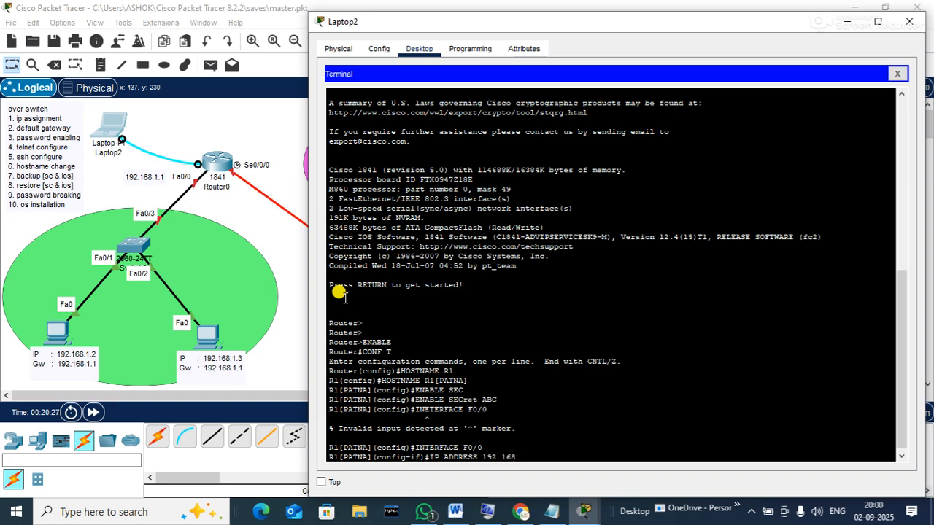
type("1.1 255.255.255.0")
key("Return")
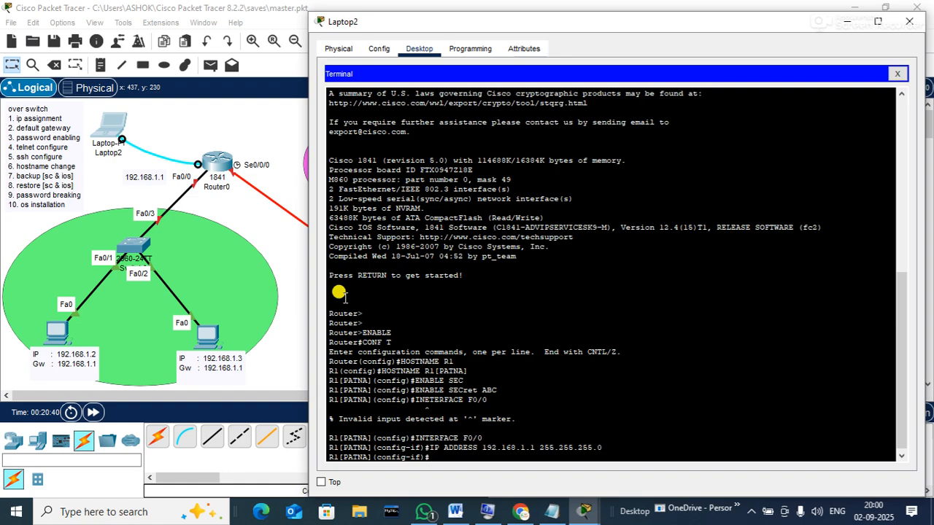
type("NO SH")
key("Tab")
key("Return")
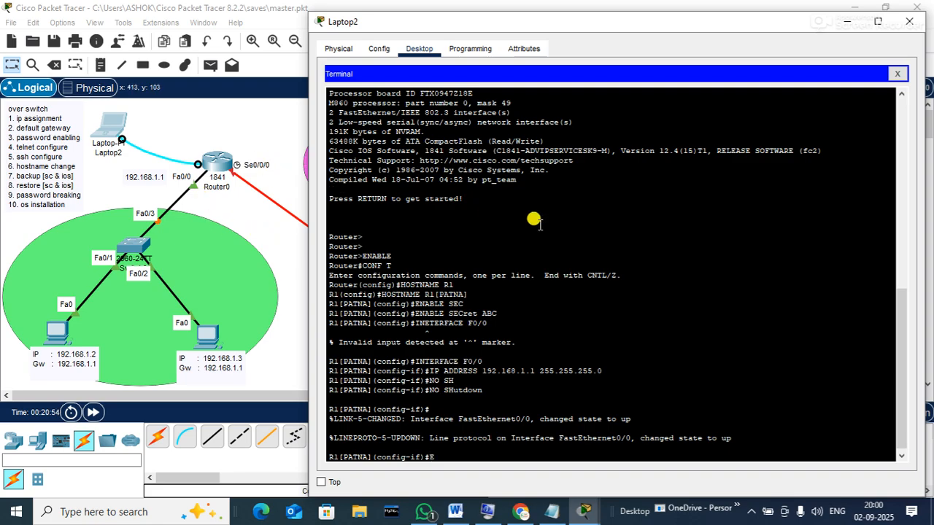
Enter interface S0/0/0 configuration and narrow Laptop2's window to show the topology
type("INTERFACE S0/0/0")
key("Return")
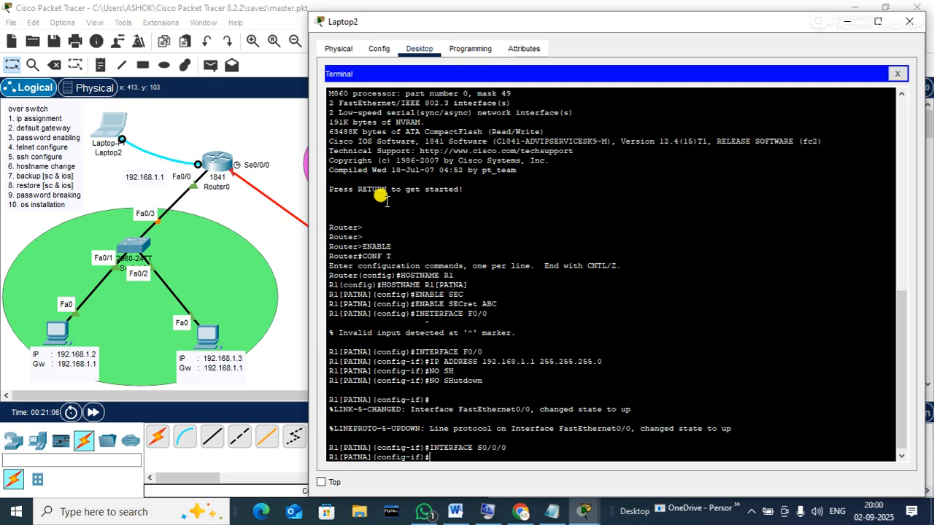
left_click_drag(305, 197, 508, 193)
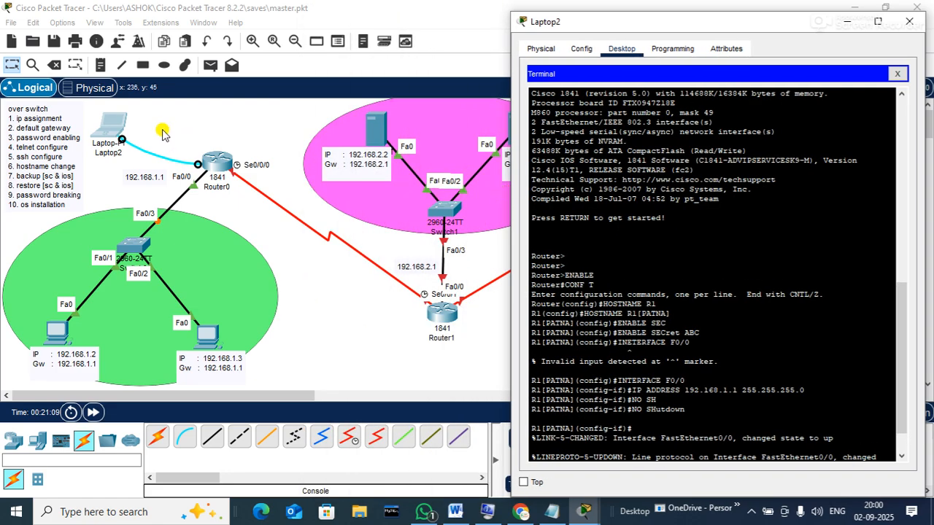
left_click(100, 67)
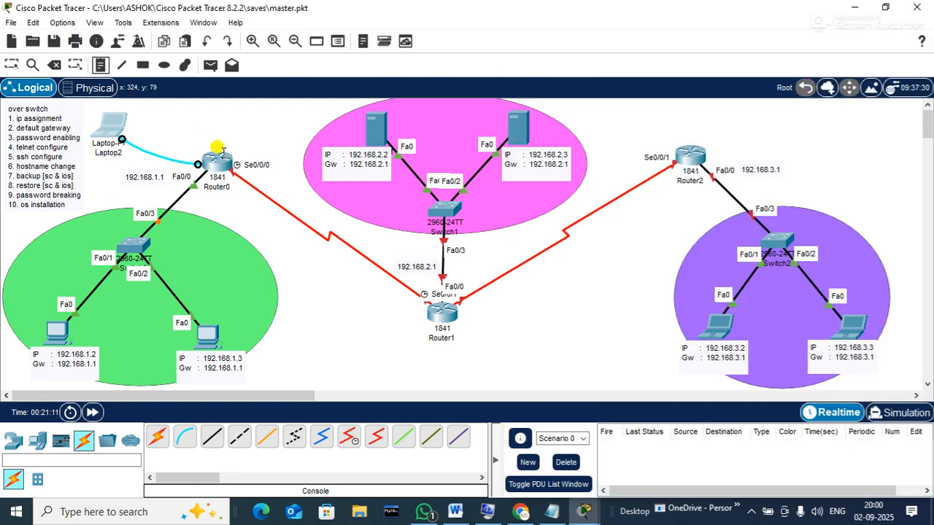
left_click(238, 150)
type("11.0.0.1")
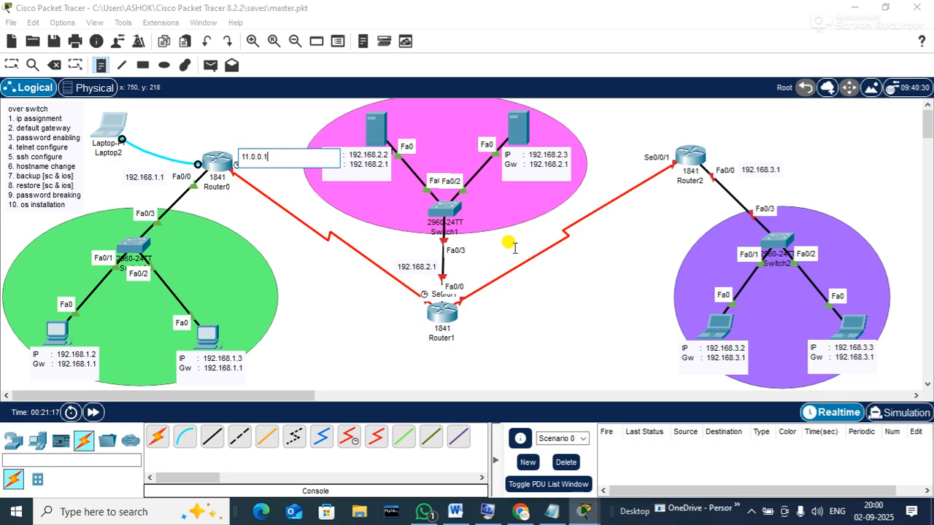
type("/8")
left_click(310, 337)
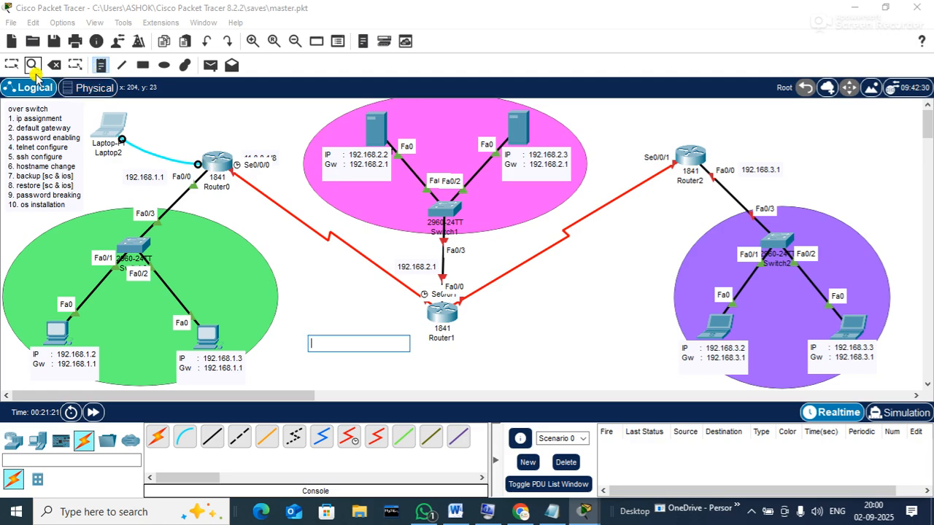
left_click(11, 64)
left_click_drag(257, 157, 391, 300)
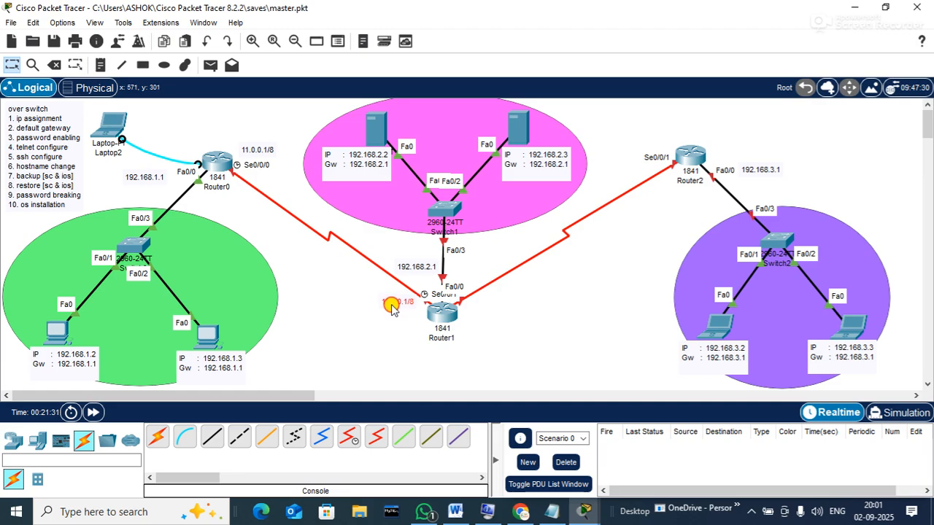
double_click(401, 307)
left_click(401, 306)
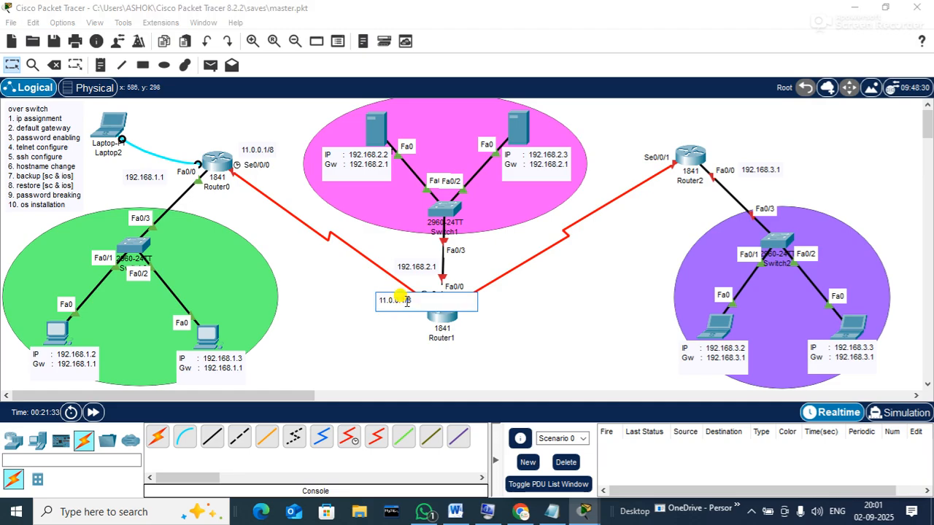
key("BackSpace")
type("2")
left_click(500, 372)
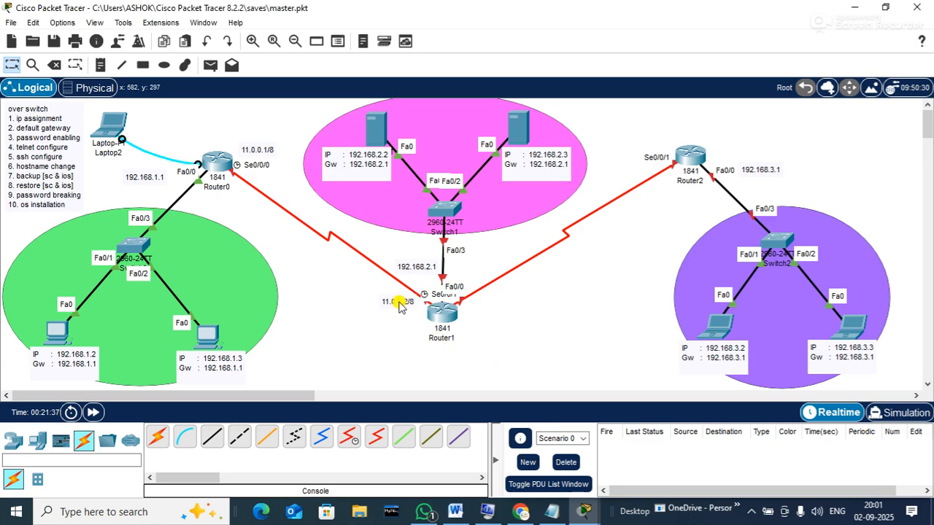
left_click_drag(400, 303, 487, 303)
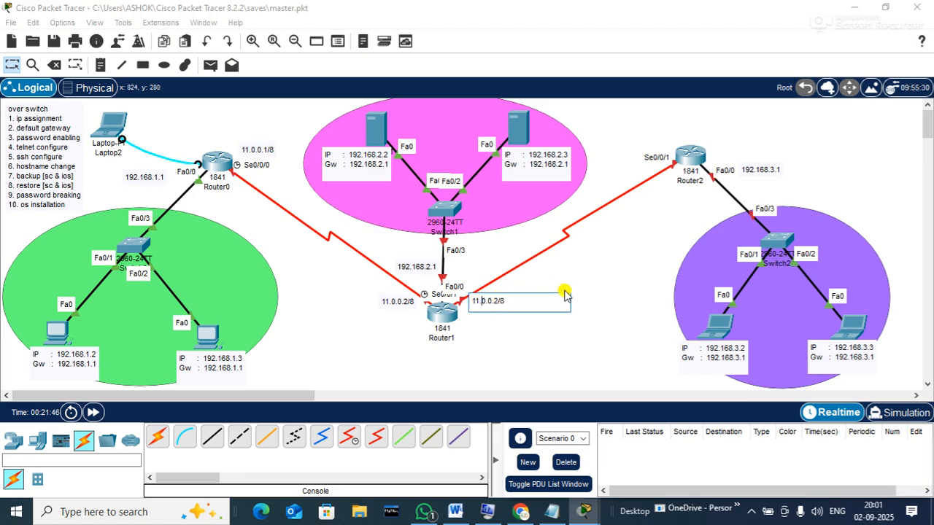
key("BackSpace")
type("2")
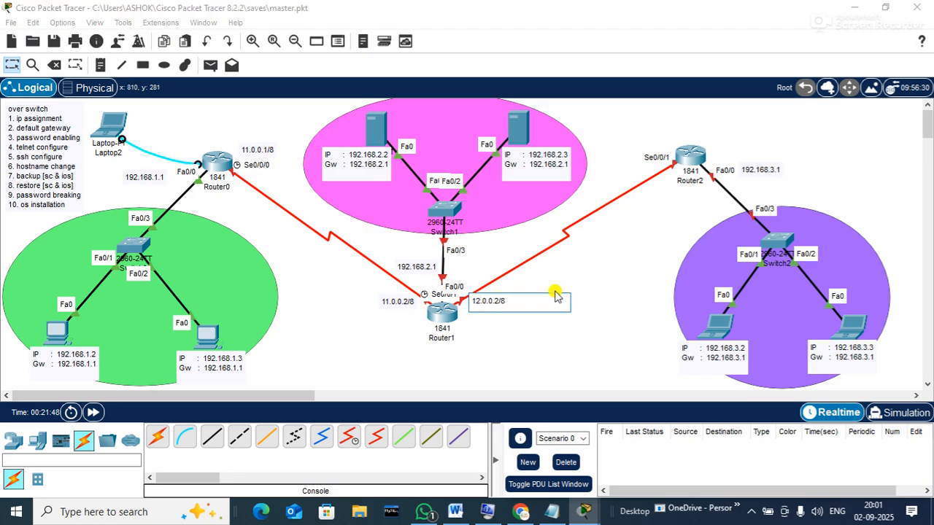
left_click(497, 302)
key("BackSpace")
type("1")
left_click(610, 275)
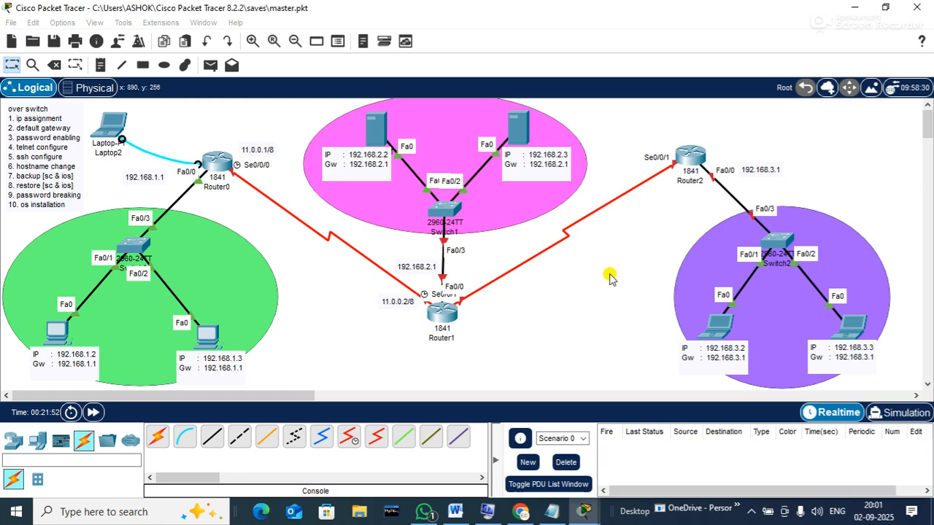
left_click_drag(493, 305, 660, 145)
double_click(660, 144)
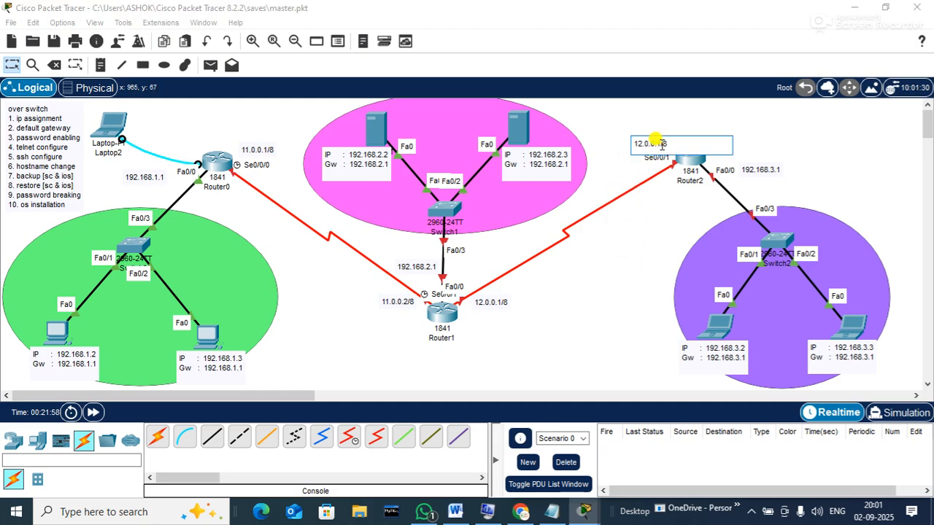
key("BackSpace")
type("2")
left_click(812, 119)
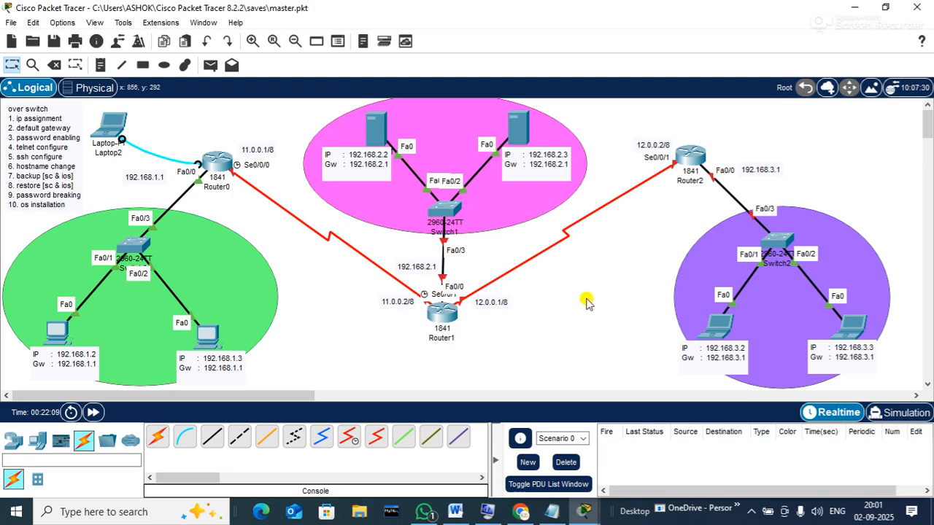
left_click(113, 127)
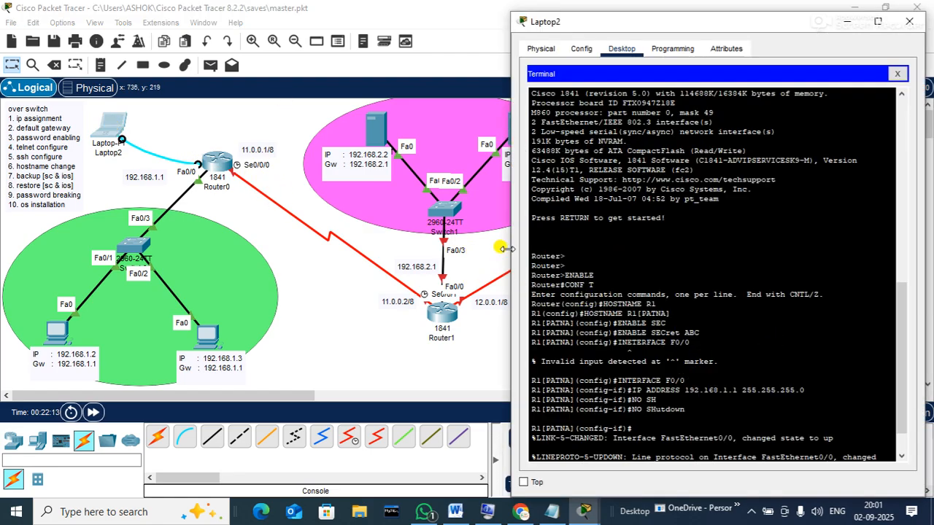
Assign 11.0.0.1 255.0.0.0 to Serial0/0/0, enable it, then return to the topology
left_click_drag(512, 247, 357, 219)
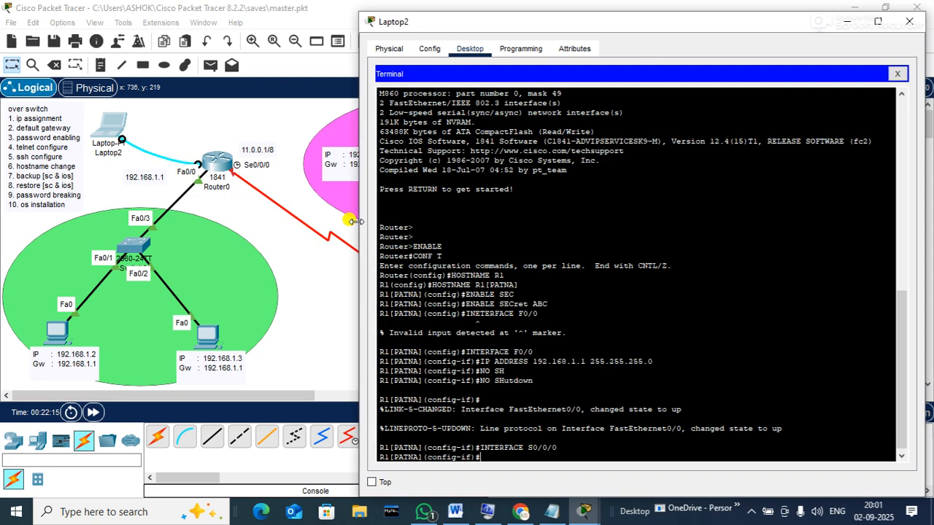
key("Return")
type("IP ADD")
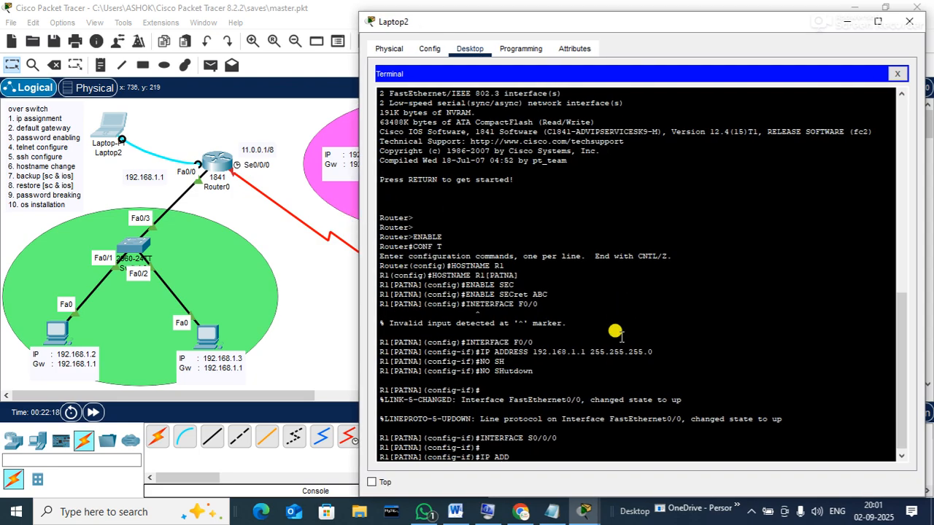
key("Tab")
type("11.0.0.1 255")
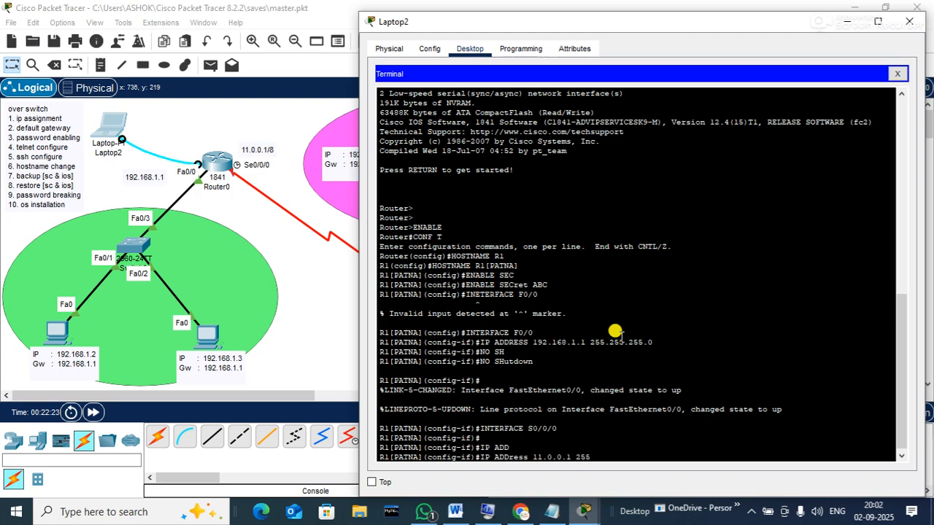
type(".0.0.0")
key("Return")
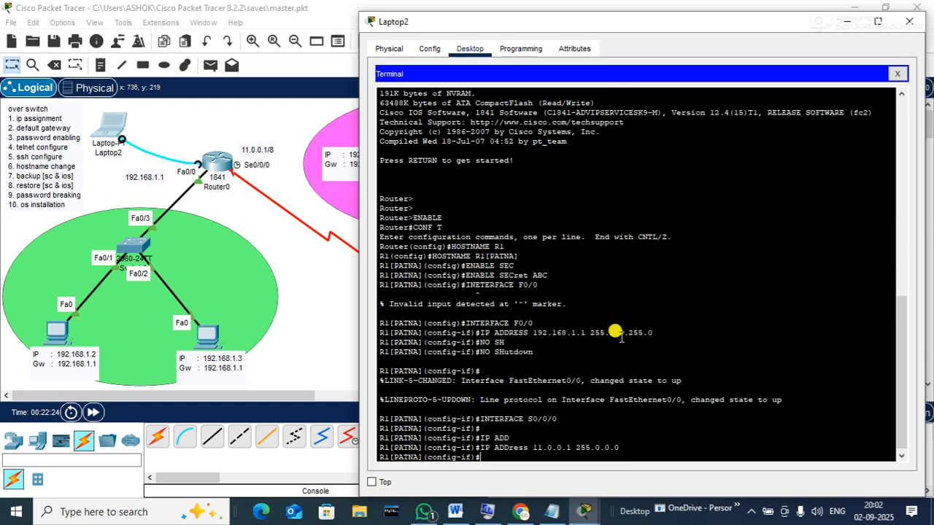
type("NO SH")
key("Tab")
key("Return")
key("Return")
key("Return")
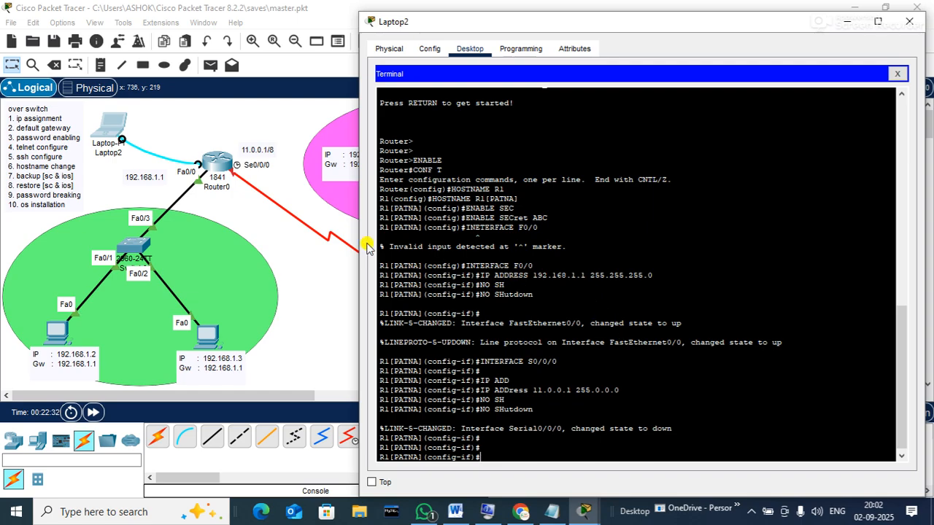
left_click(329, 306)
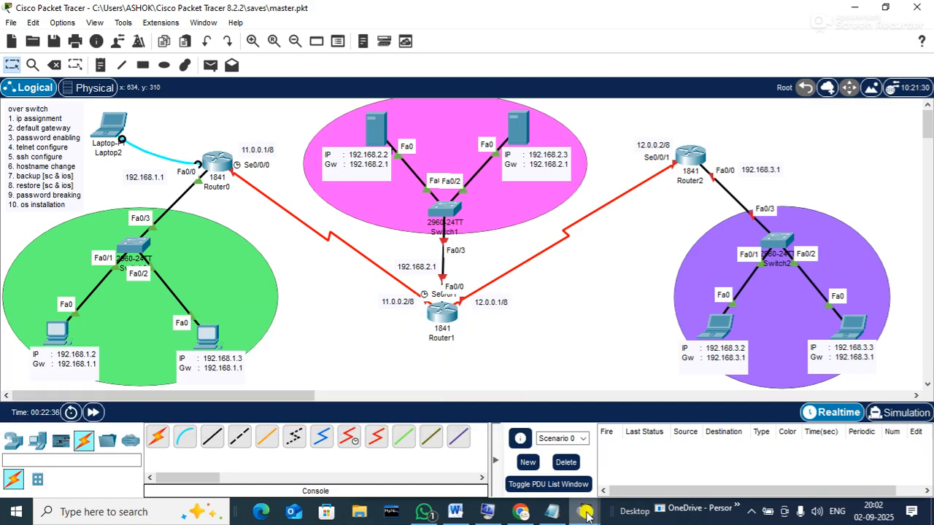
Bring Laptop2's terminal window back in front via its taskbar preview
mouse_move(587, 516)
left_click(624, 456)
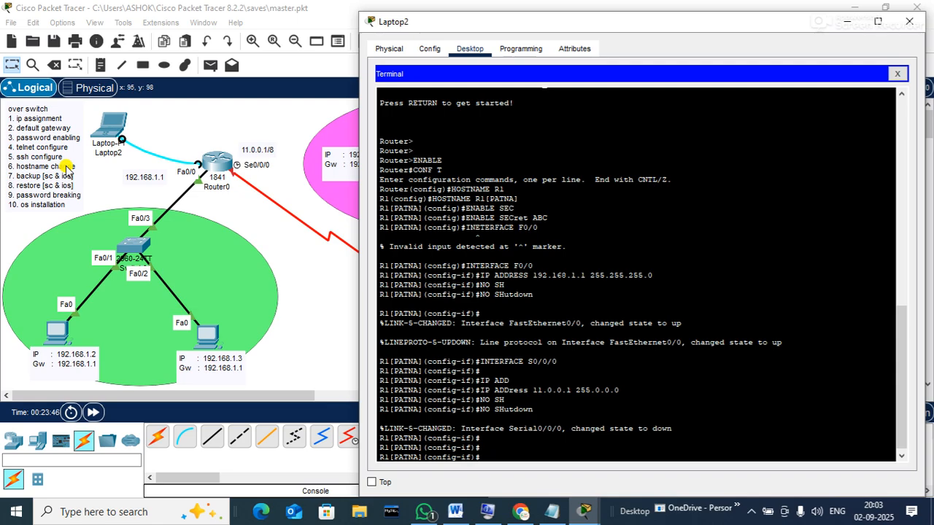
Leave interface mode, select VTY lines 0 15, and require local login
type("EXIT")
key("Return")
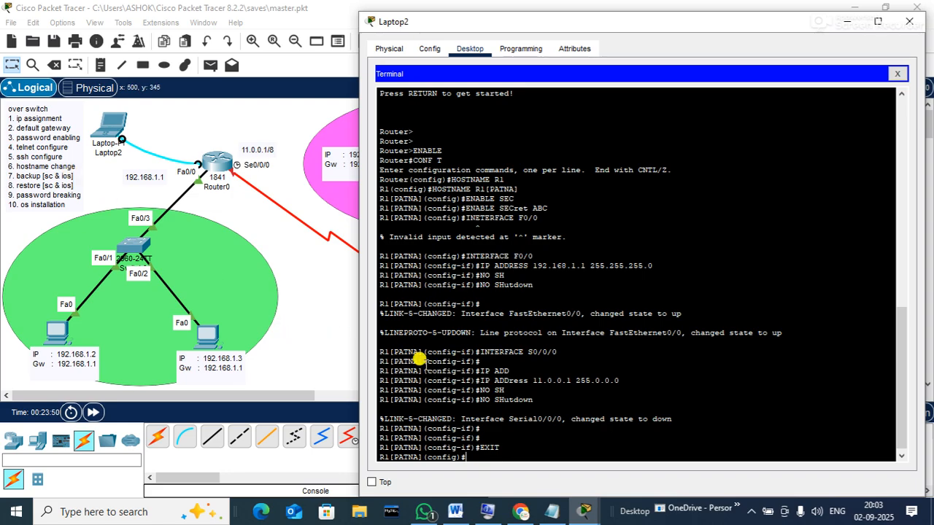
left_click(899, 455)
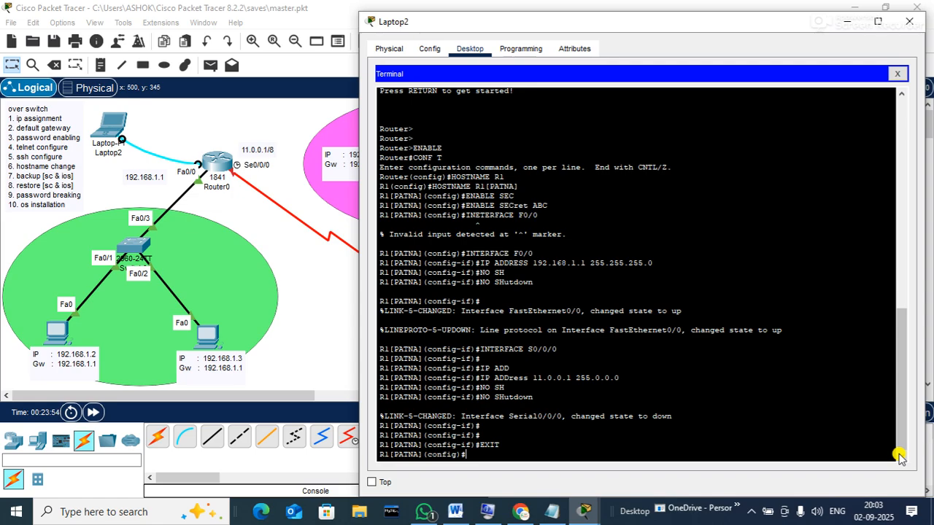
type("line vty 0 15")
key("Return")
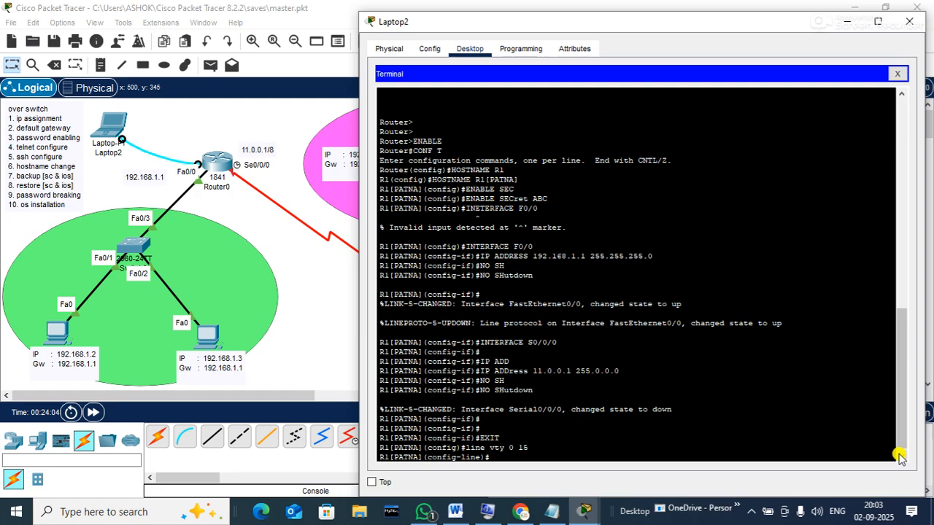
type("login local")
key("Return")
Allow only SSH via transport input ssh and return to global configuration
type("trans")
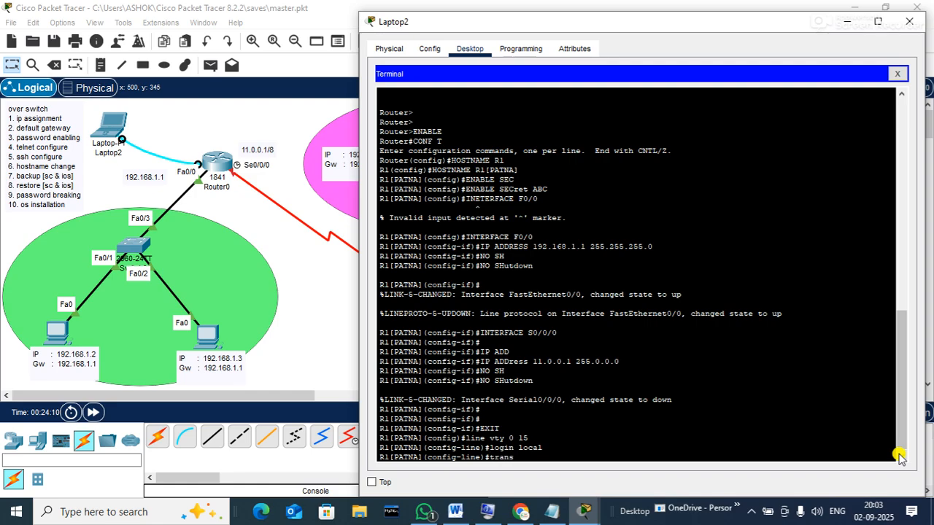
key("Tab")
type("in")
key("Tab")
type("ss")
key("Tab")
key("Return")
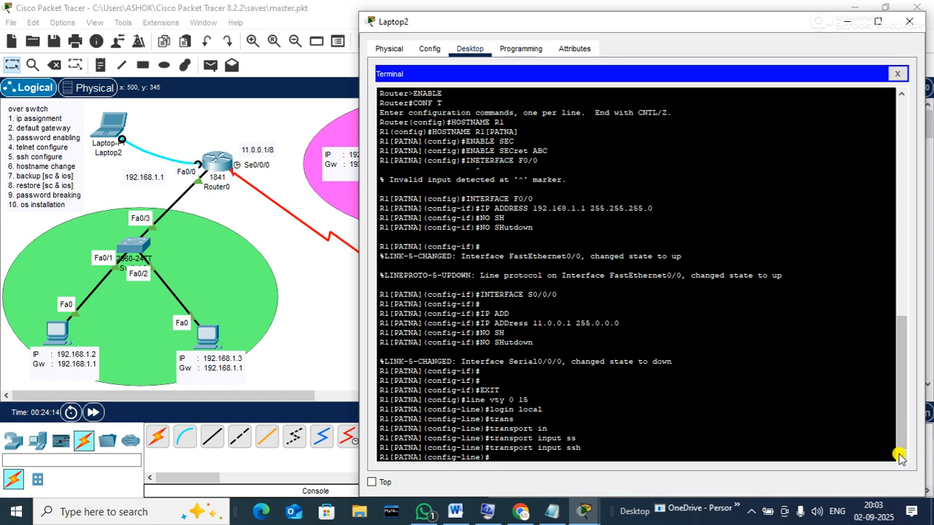
type("exit")
key("Return")
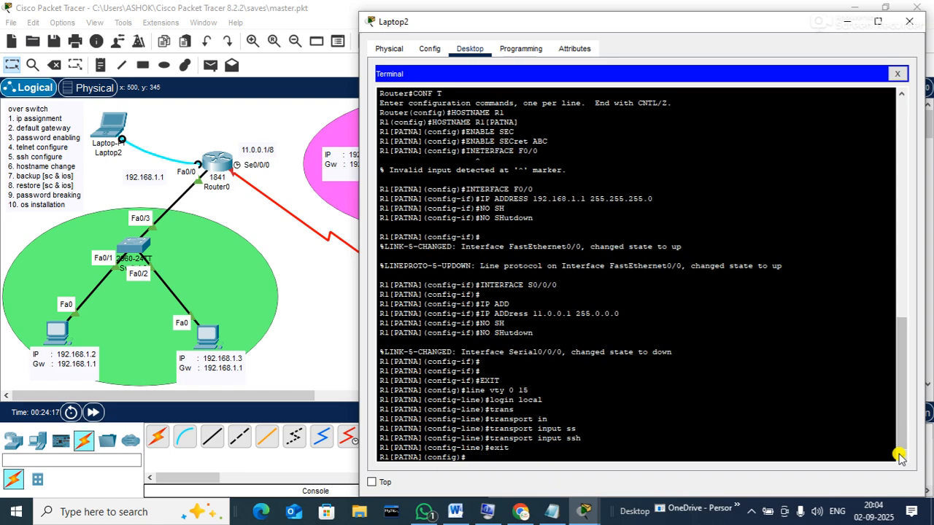
Set the router's IP domain name to hub.net
type("ip dom")
key("Tab")
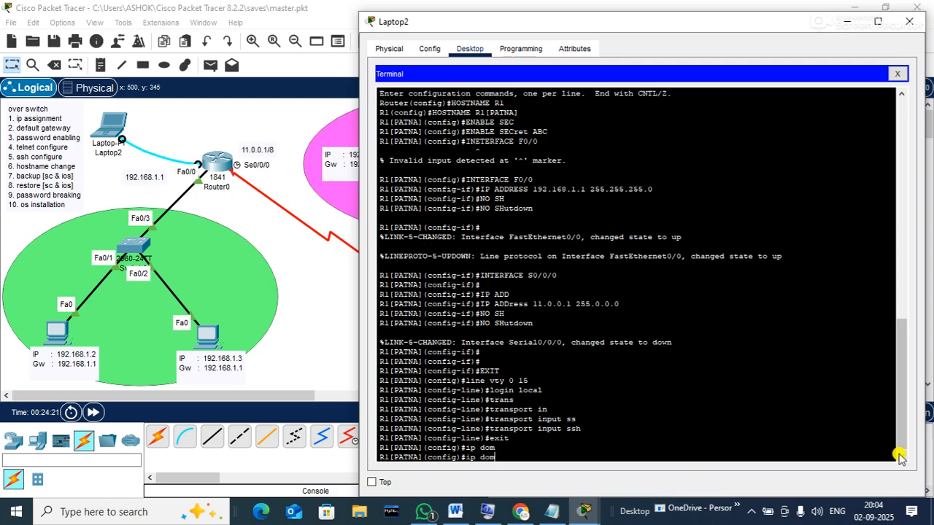
type("ain")
key("Tab")
key("BackSpace")
key("BackSpace")
key("BackSpace")
key("BackSpace")
key("BackSpace")
key("BackSpace")
key("BackSpace")
type("-do")
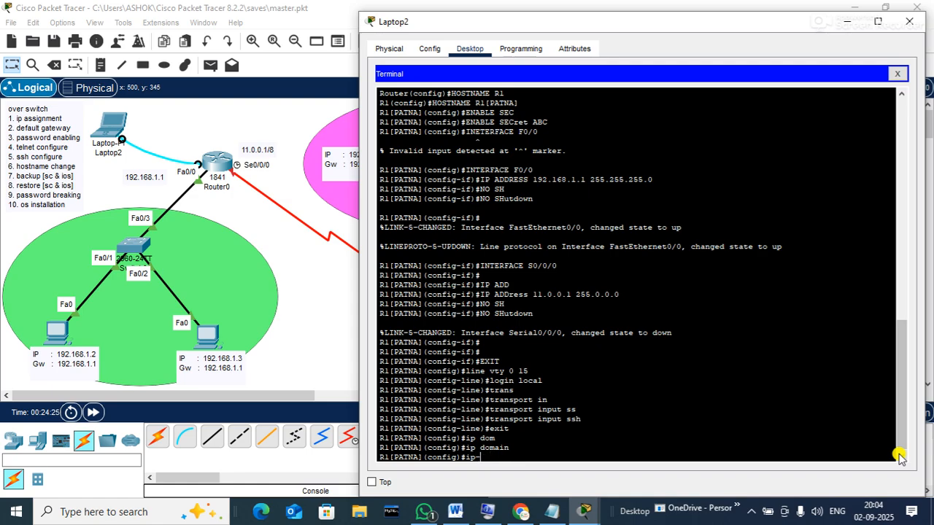
key("Tab")
key("BackSpace")
key("BackSpace")
key("BackSpace")
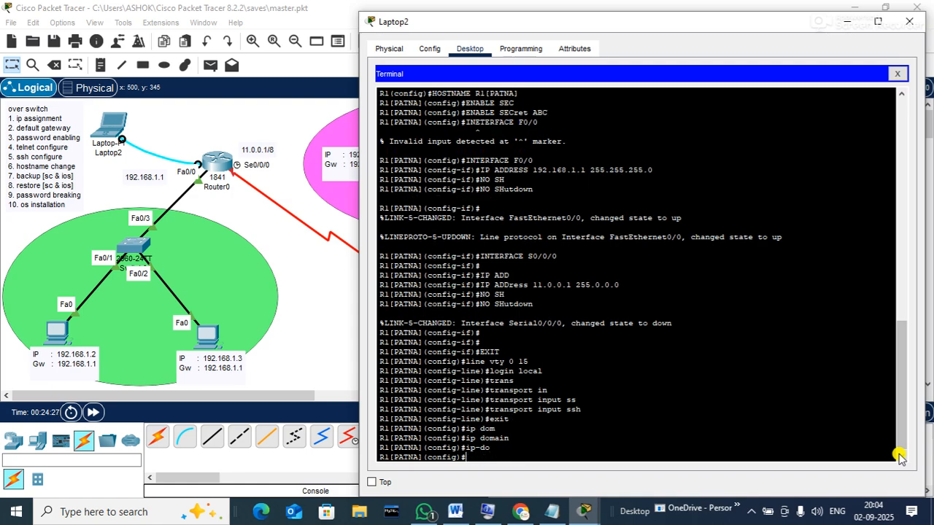
type("domain")
key("Tab")
type("-n")
key("Tab")
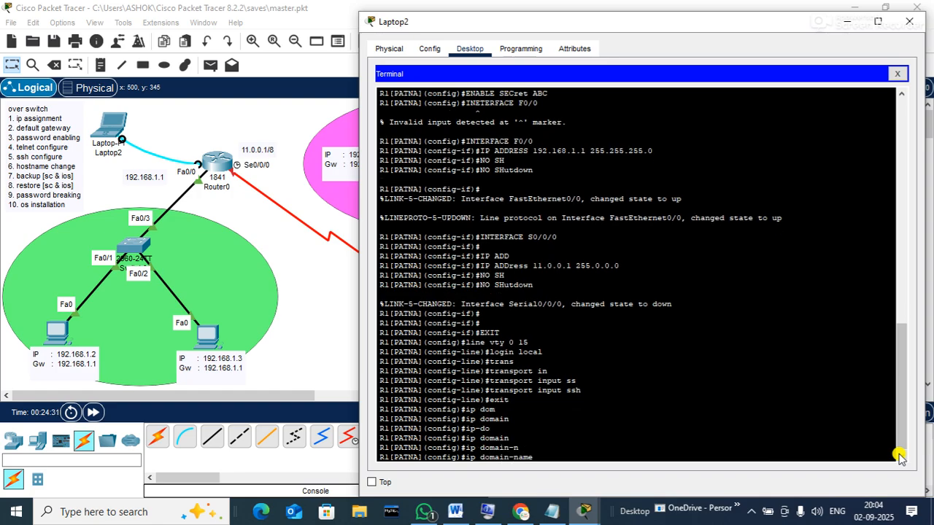
type("hub.net")
key("Return")
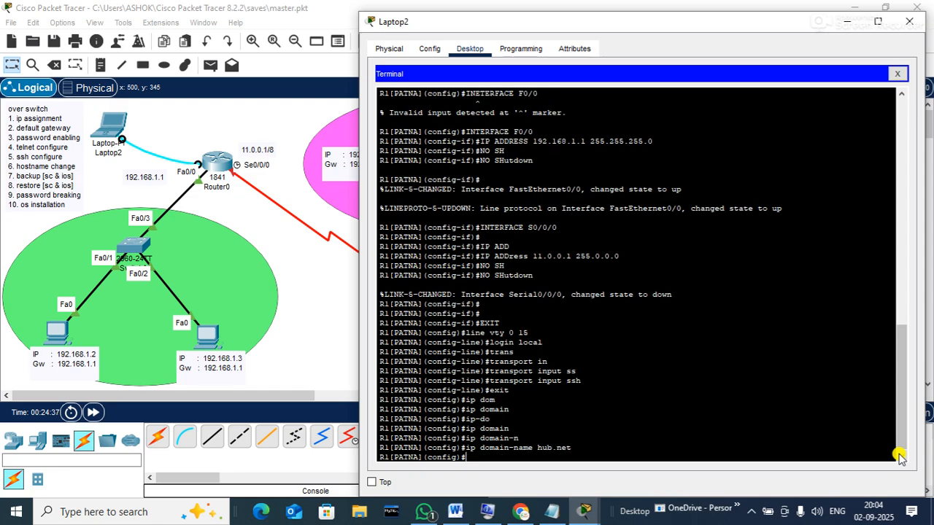
Create a local username with its password using the username command
type("username aman")
type("password aman@123")
key("Return")
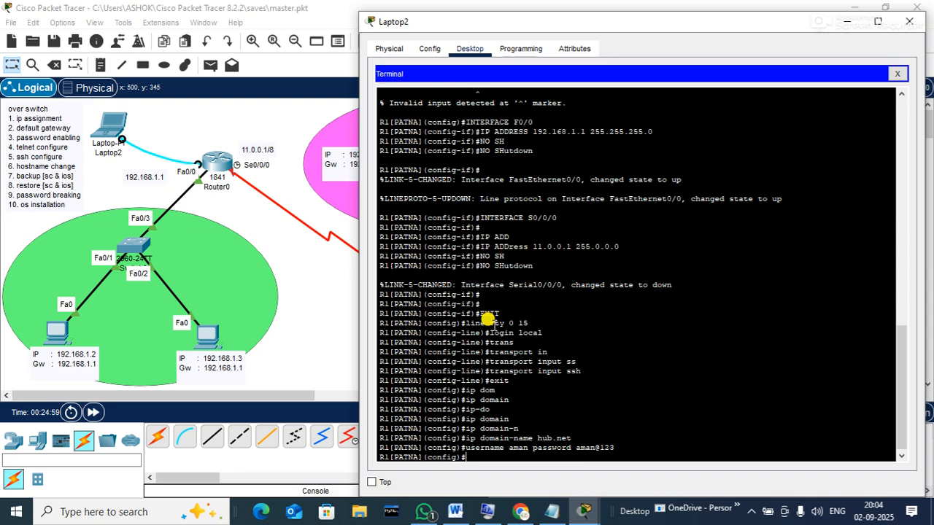
left_click_drag(474, 323, 559, 330)
left_click_drag(494, 361, 542, 370)
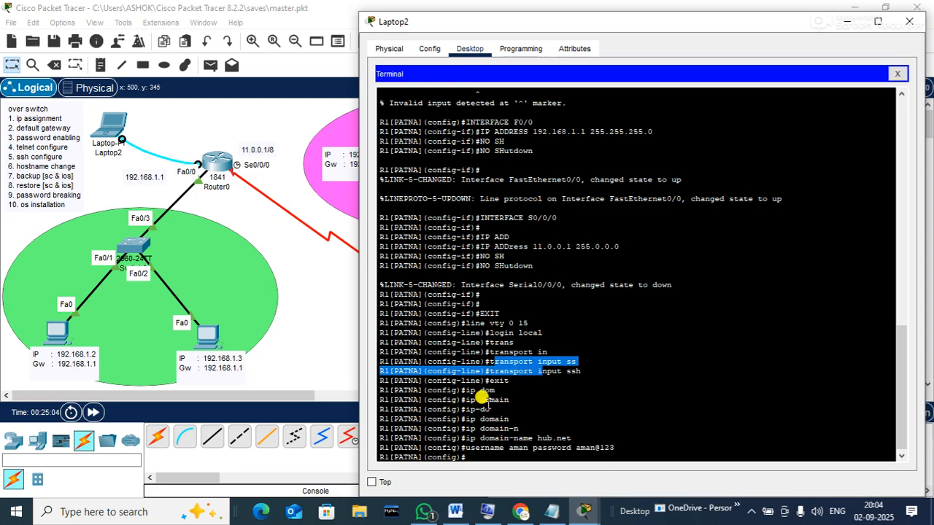
left_click_drag(470, 437, 548, 432)
left_click_drag(471, 447, 551, 452)
left_click(520, 446)
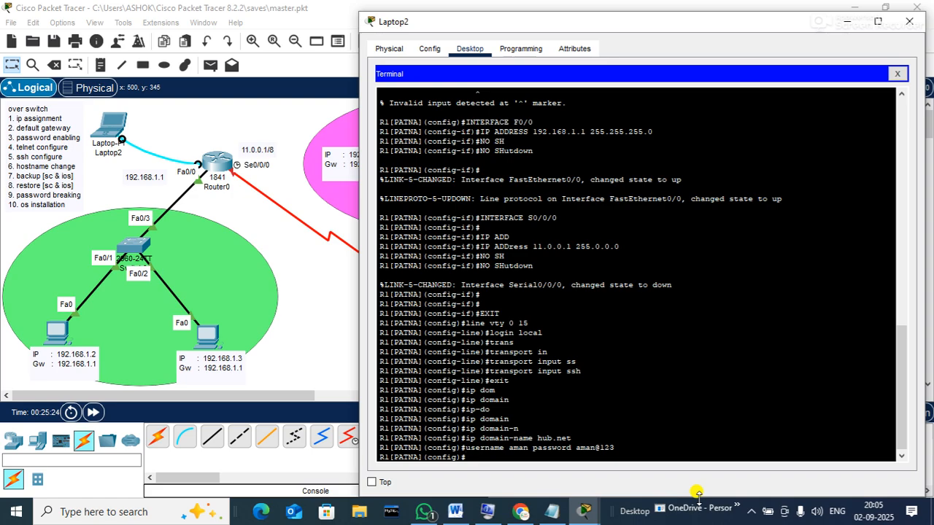
Run crypto key generate rsa and accept the default 512-bit modulus
type("cy")
type("y")
key("Tab")
type("ge")
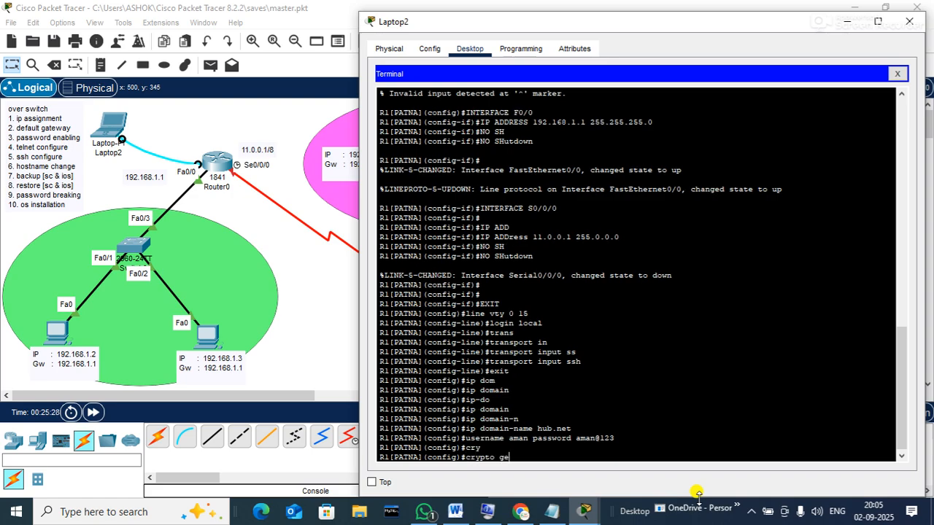
key("Tab")
type("ne")
key("Tab")
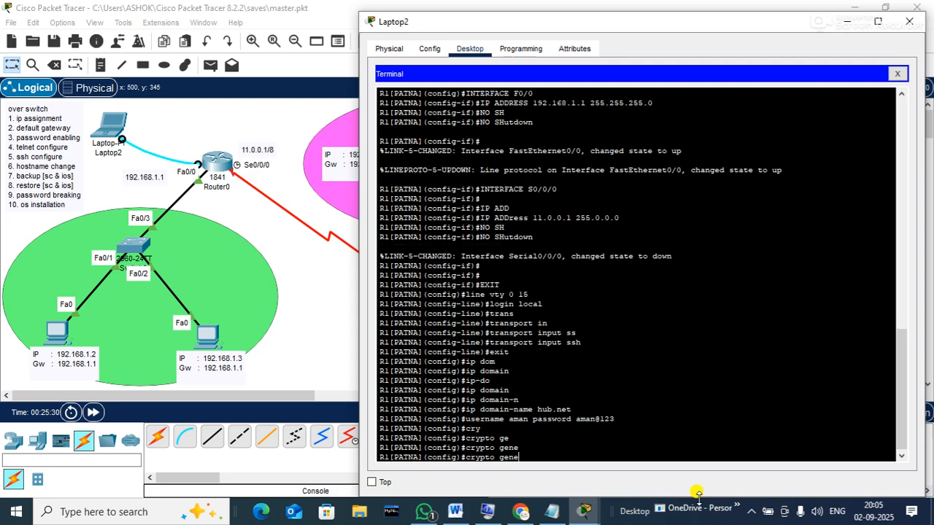
key("BackSpace")
key("BackSpace")
key("BackSpace")
key("BackSpace")
key("BackSpace")
key("Tab")
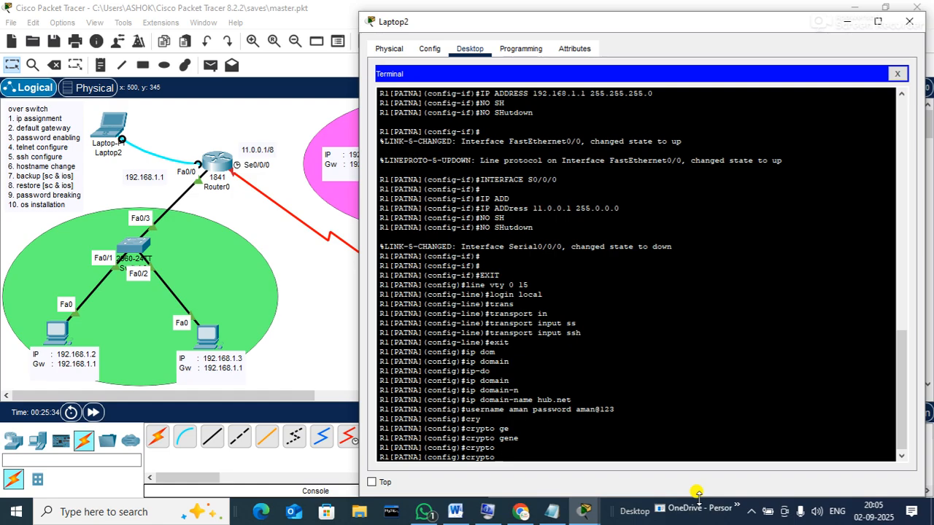
type("key")
key("Tab")
type("gen")
key("Tab")
type("ra")
key("Tab")
key("BackSpace")
type("s")
key("Tab")
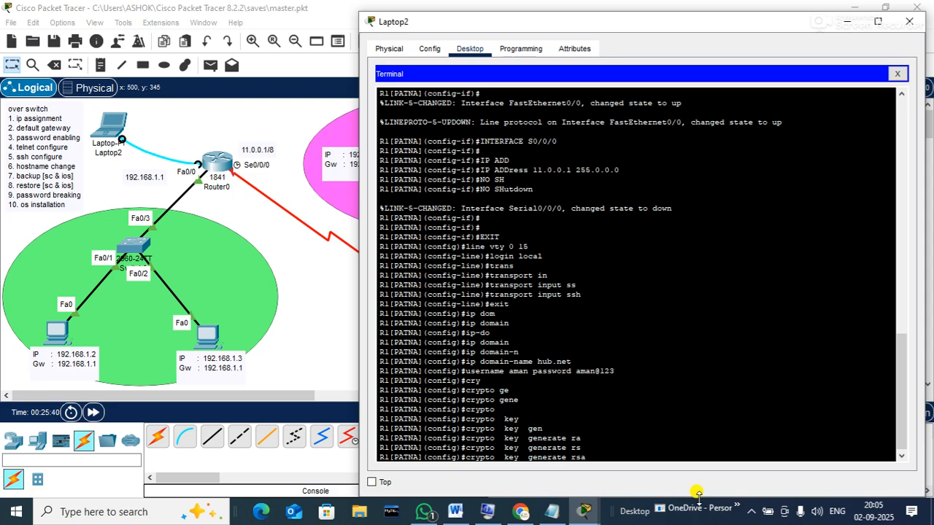
key("Return")
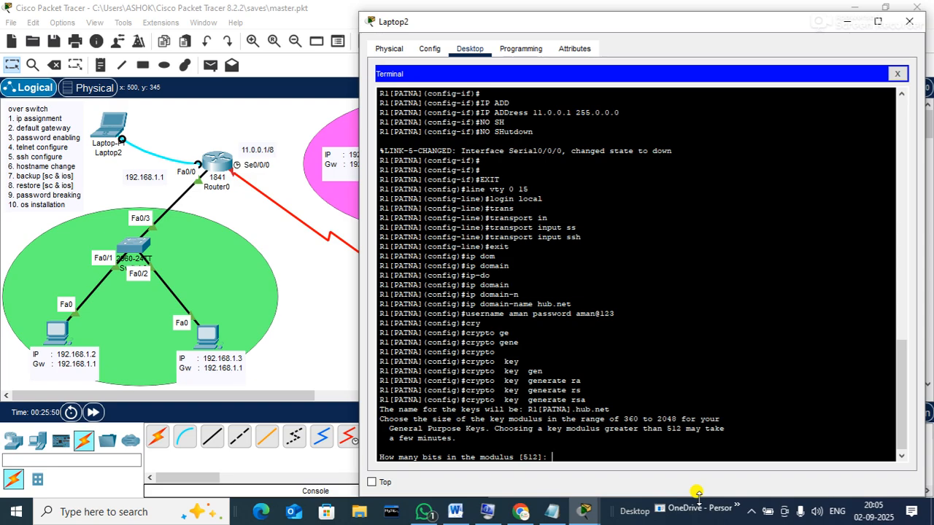
key("Return")
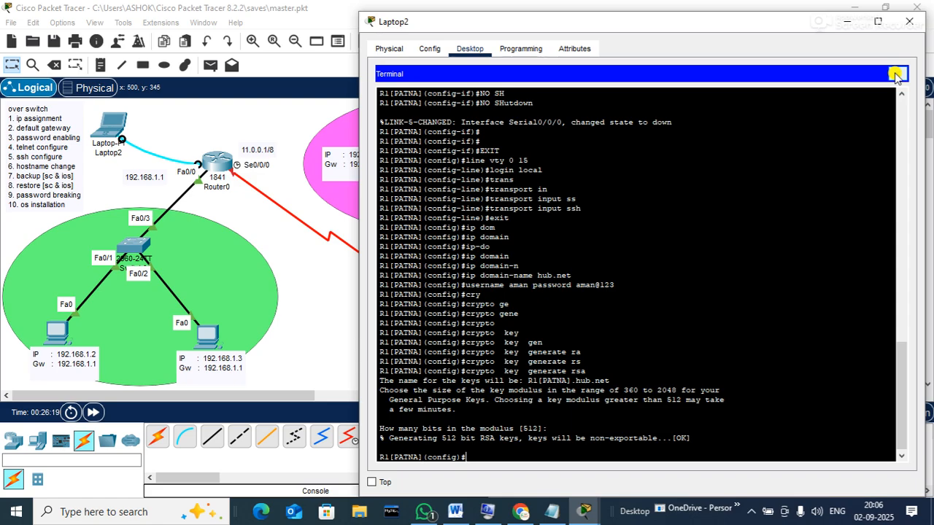
Close Laptop2's Terminal panel and then its device window
left_click(895, 74)
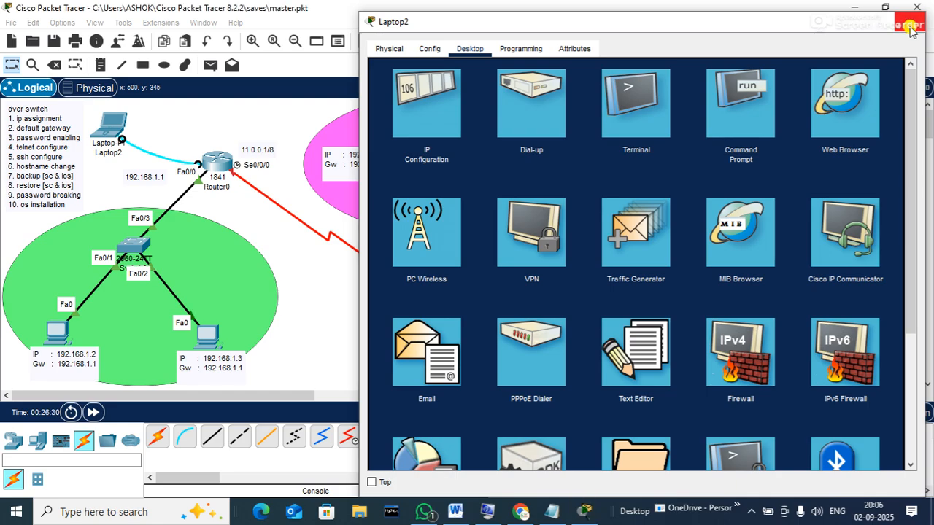
left_click(910, 27)
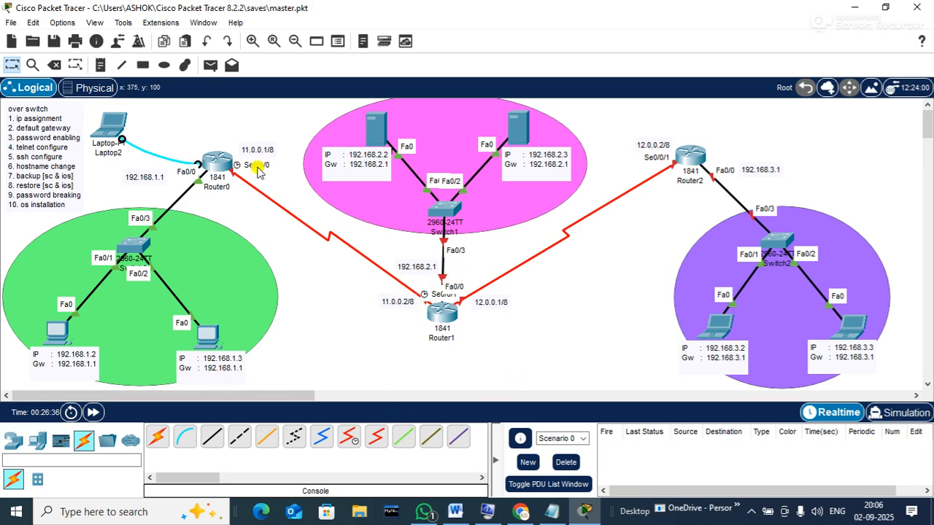
Delete the Laptop2–Router0 cable and move Laptop2 next to Router1
left_click(56, 66)
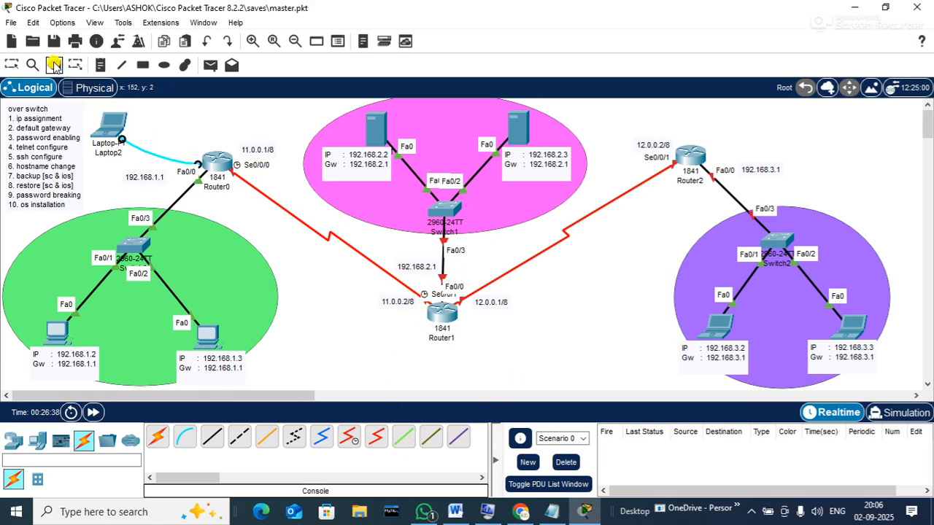
left_click(148, 146)
left_click(13, 63)
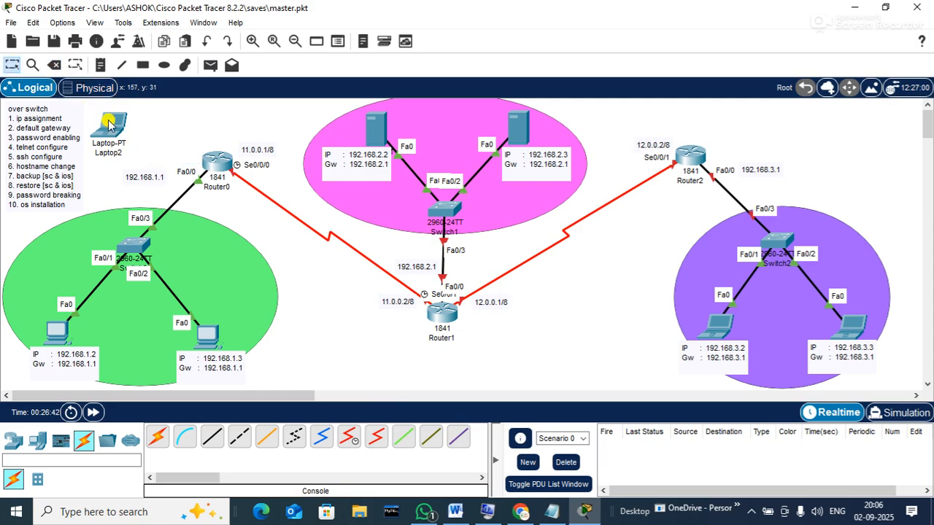
left_click_drag(110, 125, 598, 334)
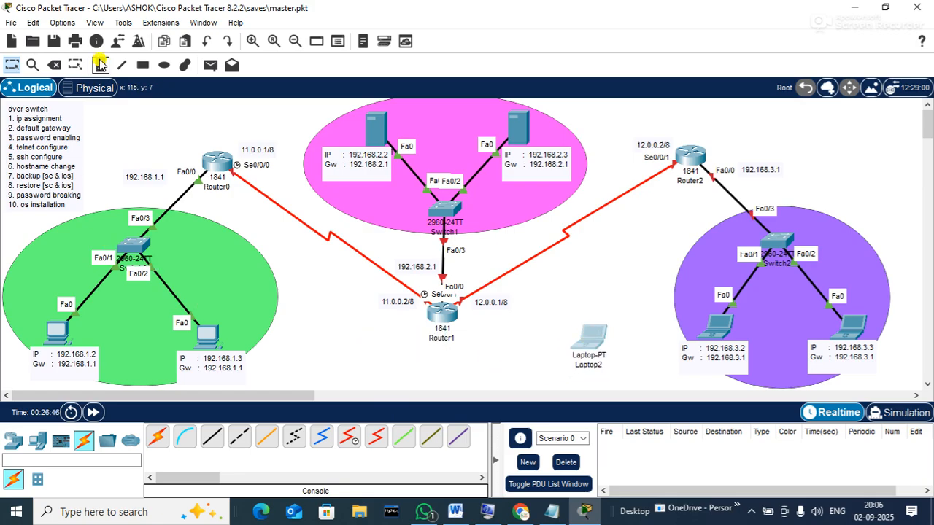
Connect a console cable from Router1's Console port to Laptop2's RS 232 port
left_click(185, 436)
left_click(444, 313)
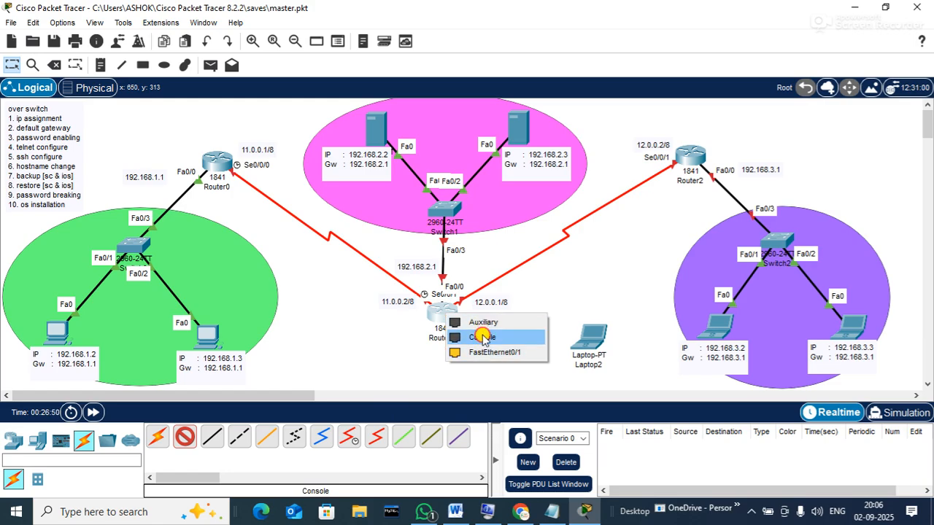
left_click(482, 337)
left_click(592, 331)
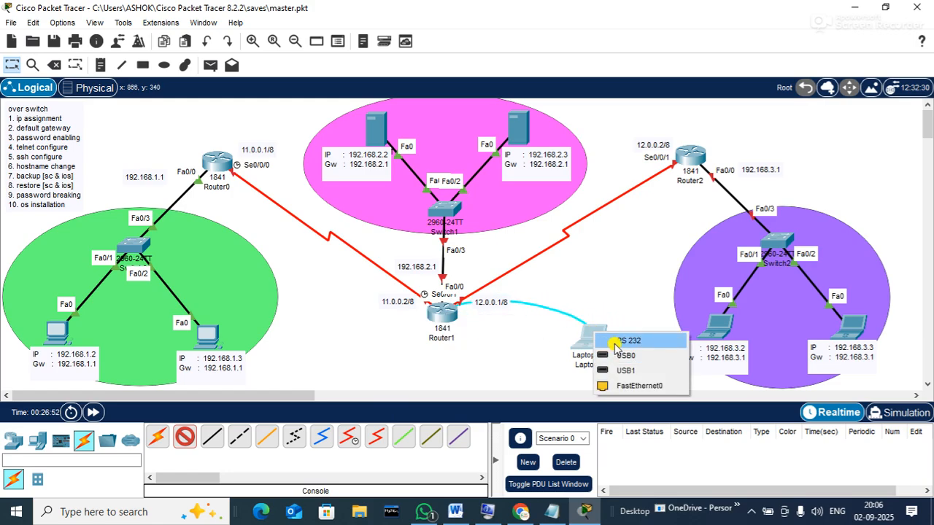
left_click(617, 340)
mouse_move(597, 319)
left_mouse_down()
mouse_move(619, 295)
mouse_move(593, 315)
mouse_move(604, 353)
mouse_move(606, 312)
left_mouse_up()
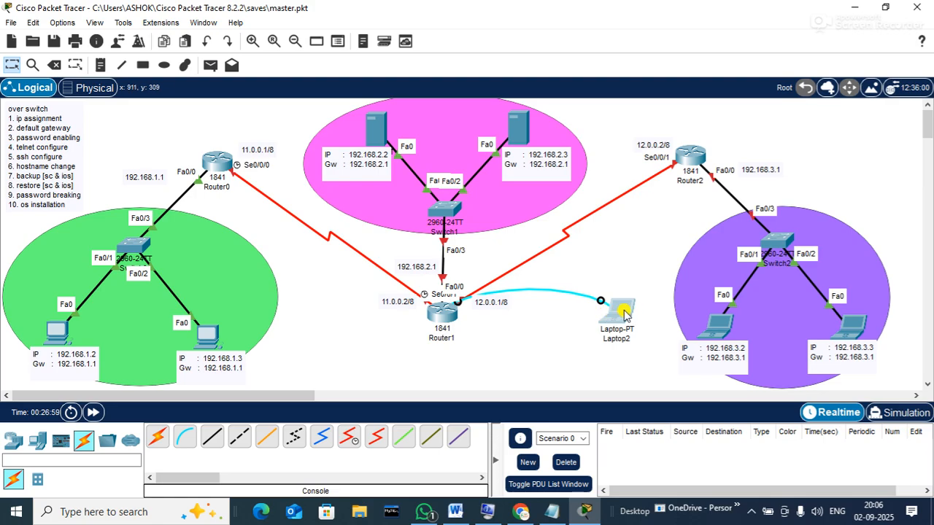
Open Laptop2's window, widen it, and launch the Terminal app
left_click(624, 313)
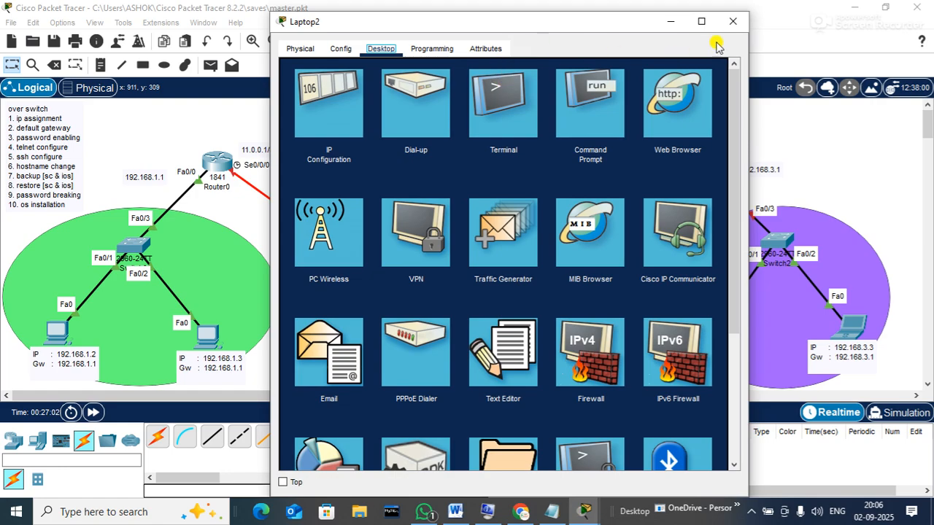
left_click(733, 21)
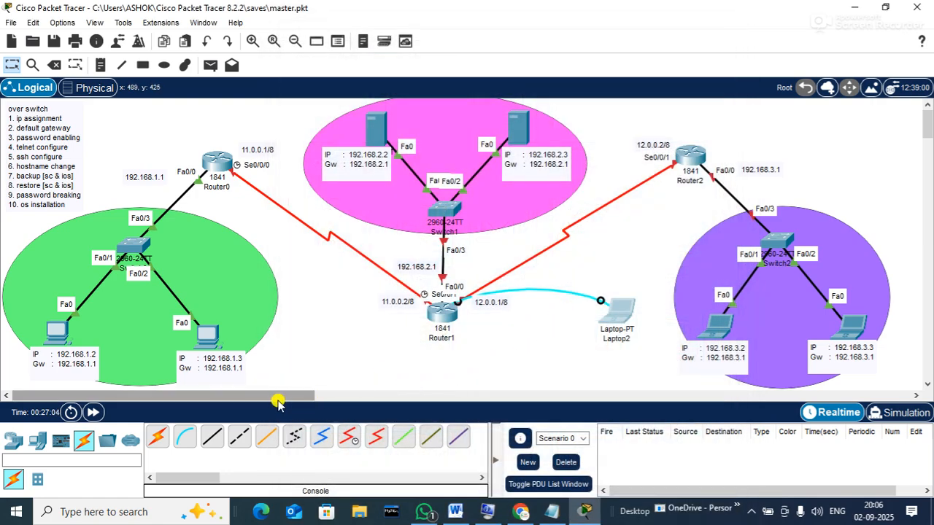
left_click_drag(277, 396, 369, 378)
left_click(329, 310)
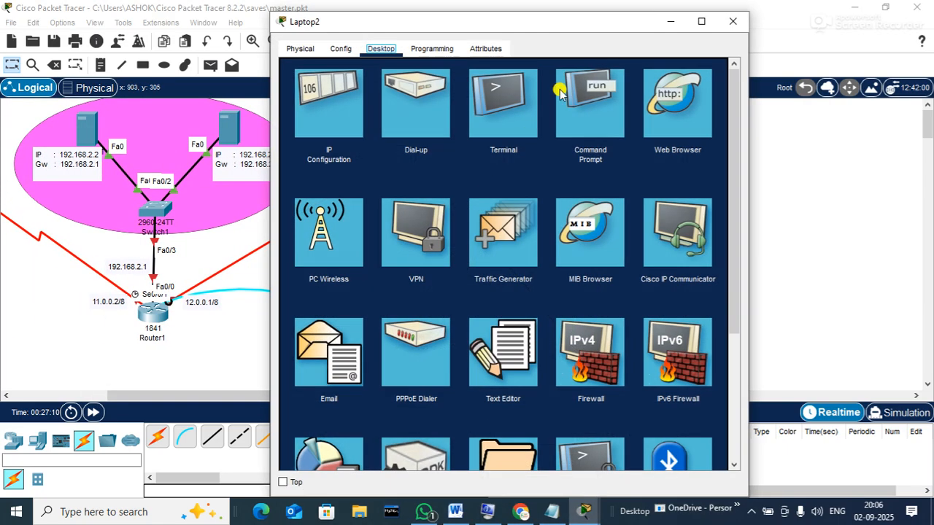
left_click_drag(558, 19, 650, 17)
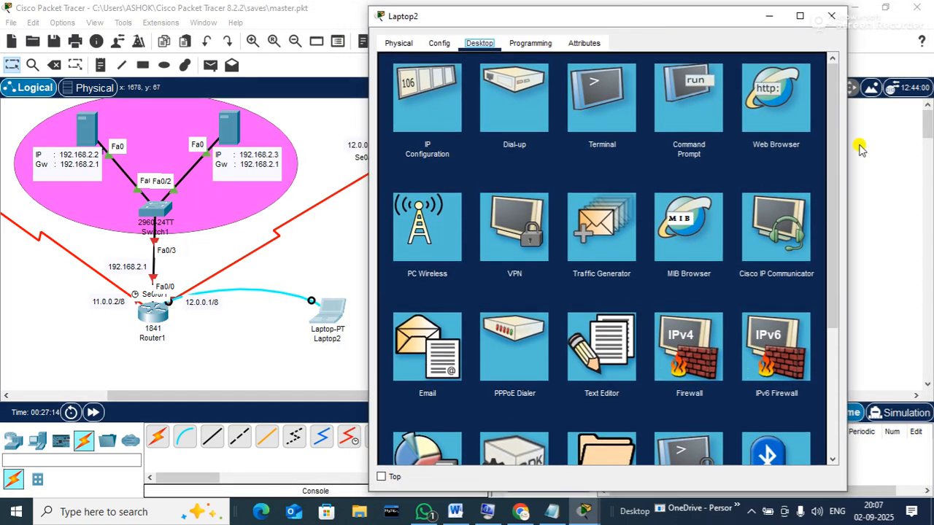
left_click_drag(844, 183, 927, 184)
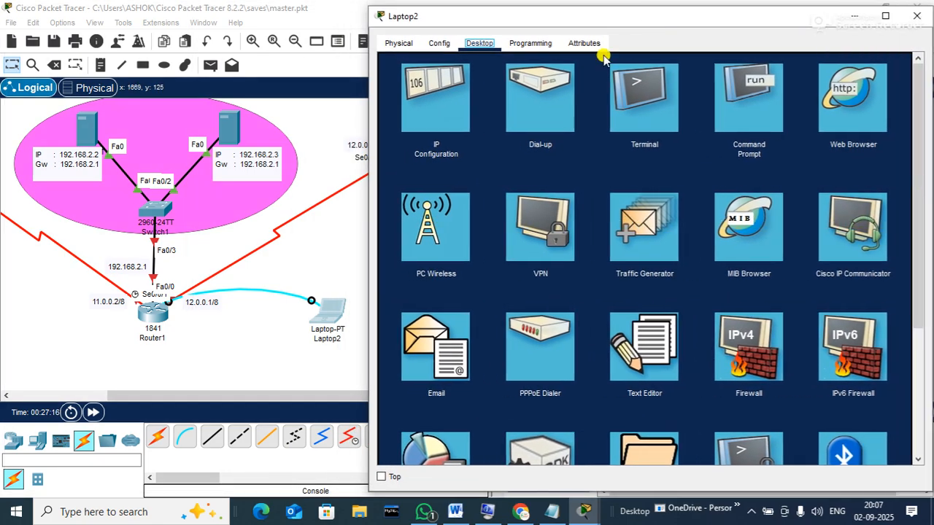
left_click(658, 110)
Start the console session and enter privileged and global configuration modes
left_click(891, 195)
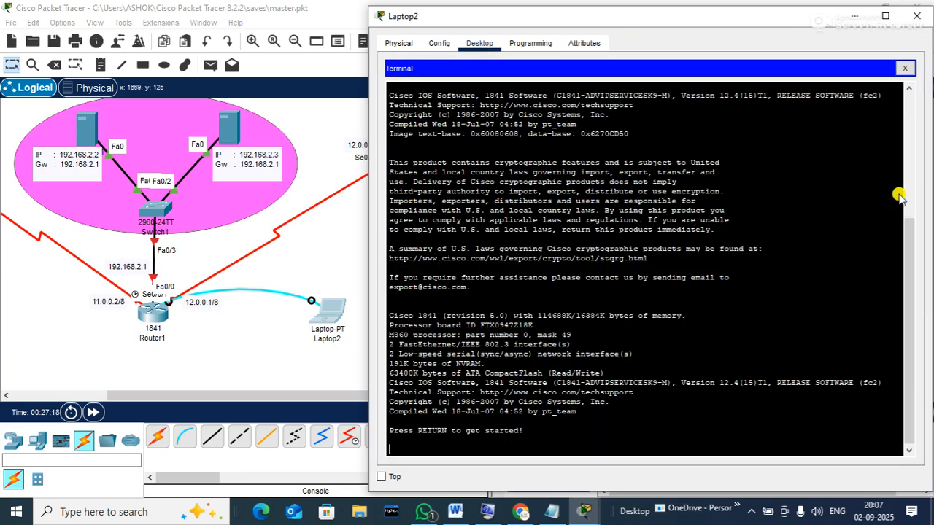
key("Return")
key("Return")
key("Return")
key("Return")
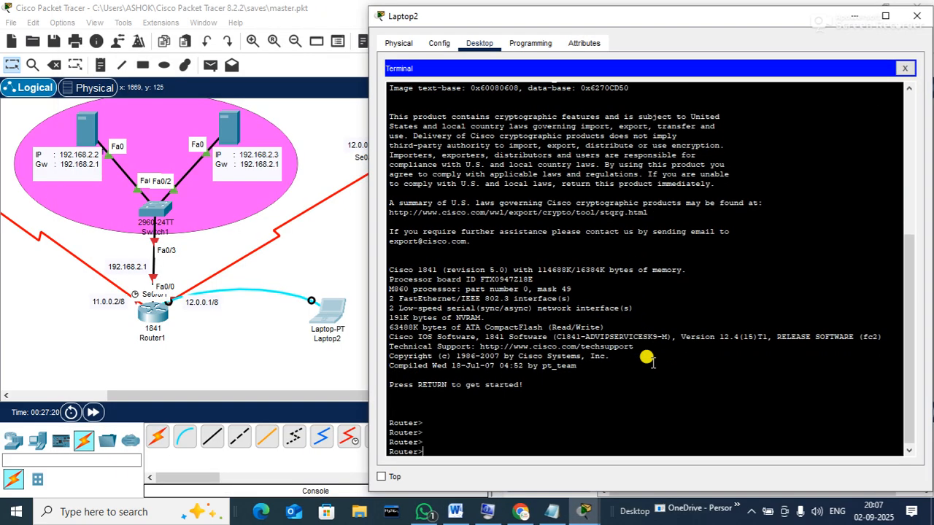
type("en")
key("Return")
key("Return")
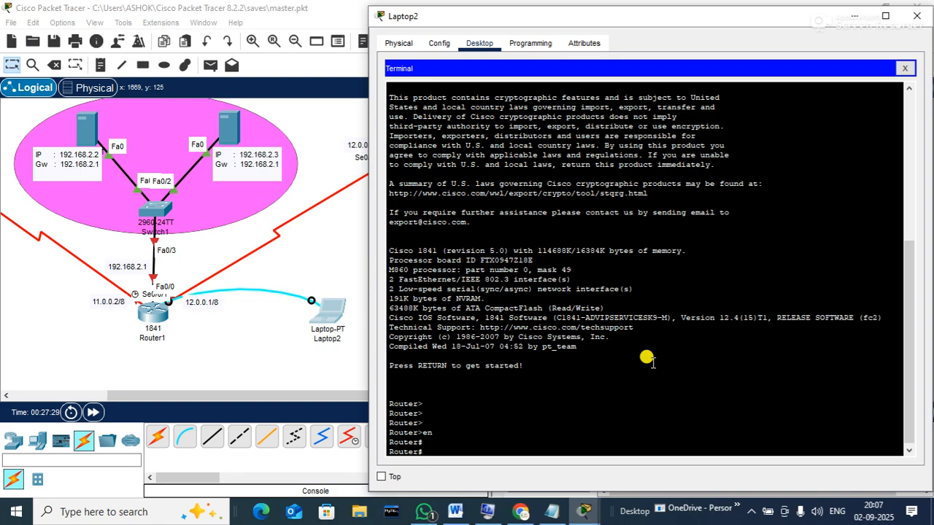
type("conf t")
key("Return")
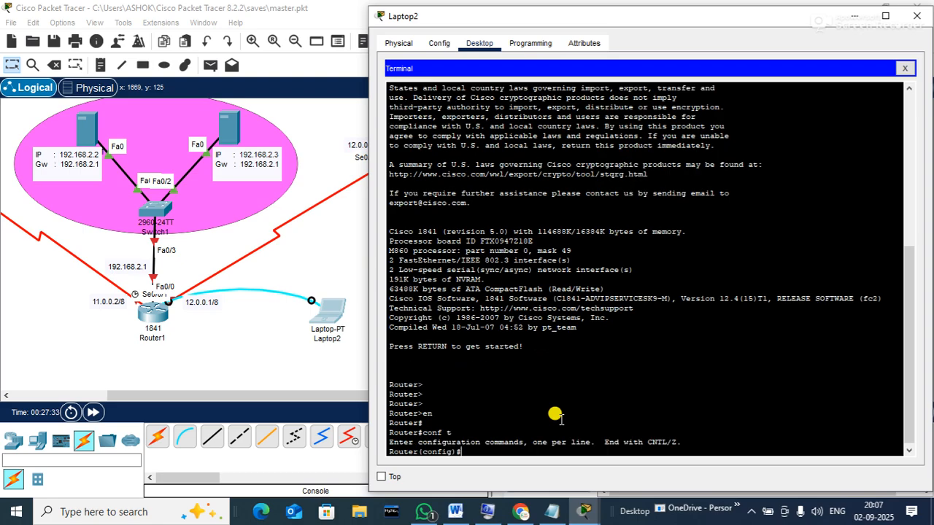
Set the hostname to R2[delhi] and add an enable secret password
type("hostname")
type("R2[delhi")
key("Return")
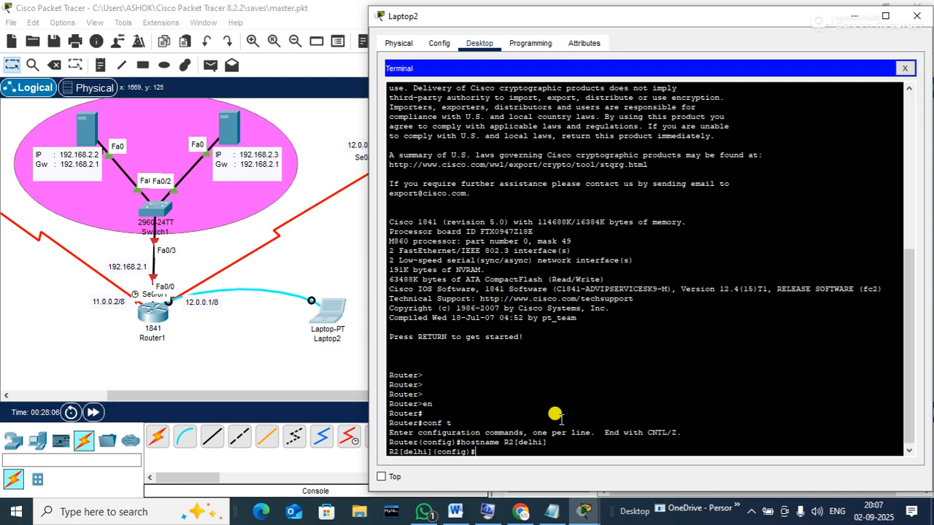
type("enable secret abc")
key("Return")
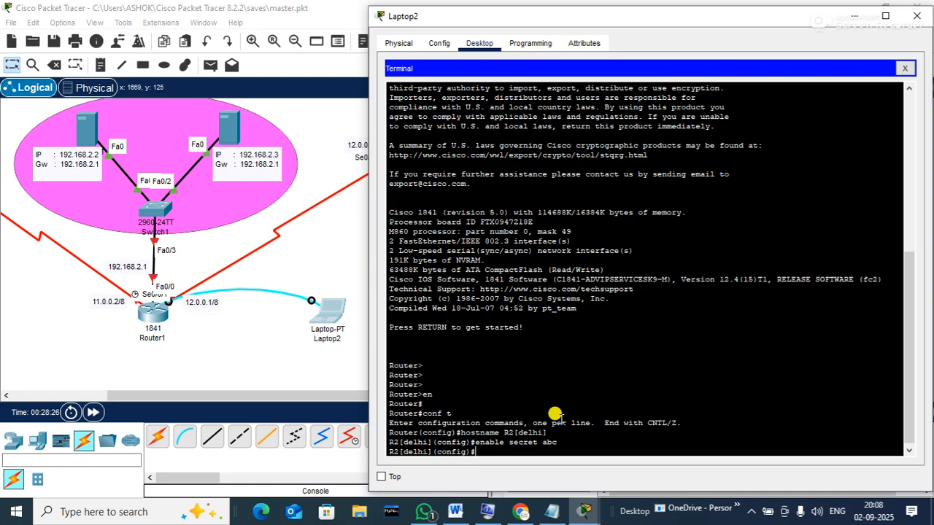
Enter Serial0/0/0 interface configuration and begin a no shutdown command
type("interface s0/0/0")
key("Return")
type("no sh")
Bring Serial0/0/0 up with no shutdown
key("Tab")
key("Return")
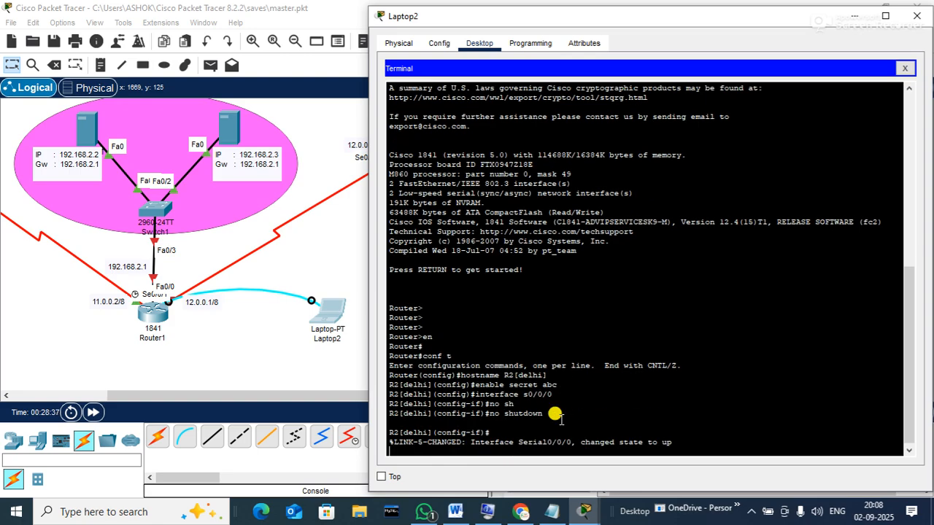
key("Return")
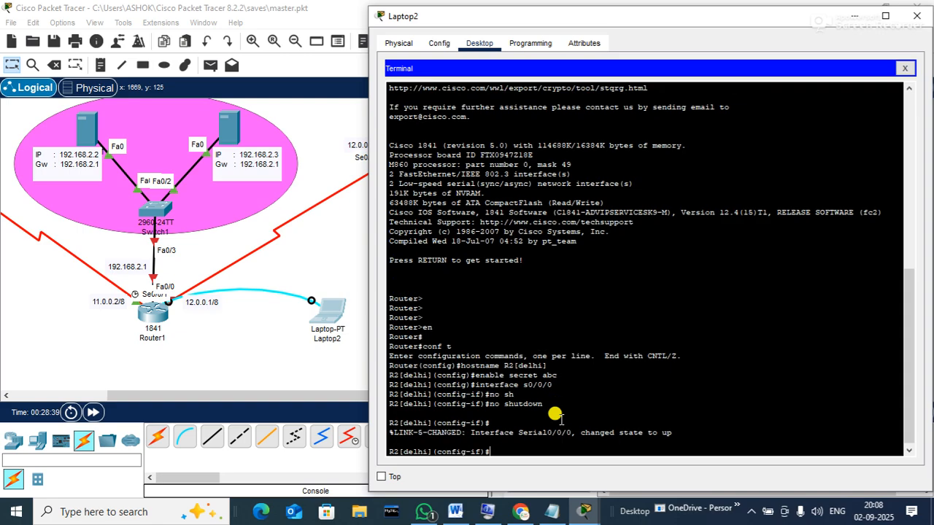
Assign 11.0.0.2 255.0.0.0 to Serial0/0/0, enable it, and exit the interface
type("ip ad")
type("d")
key("Tab")
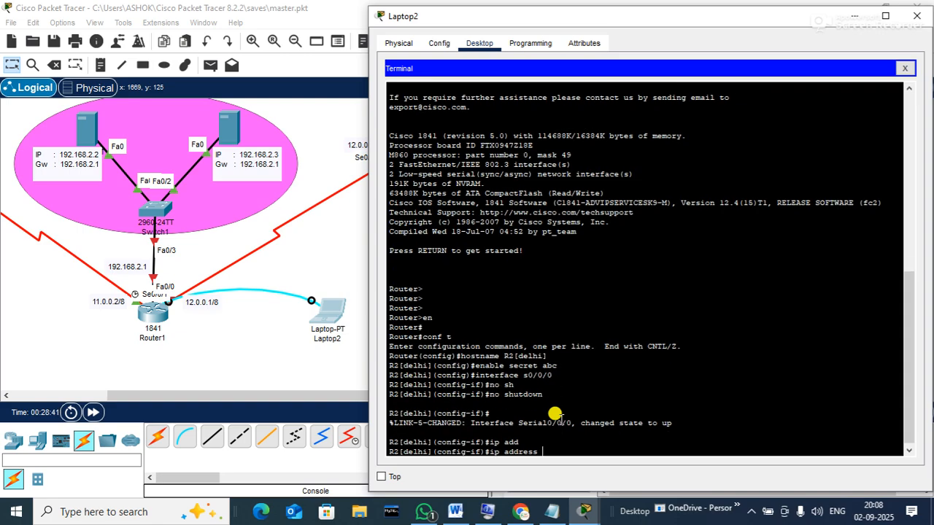
type("11.0.0")
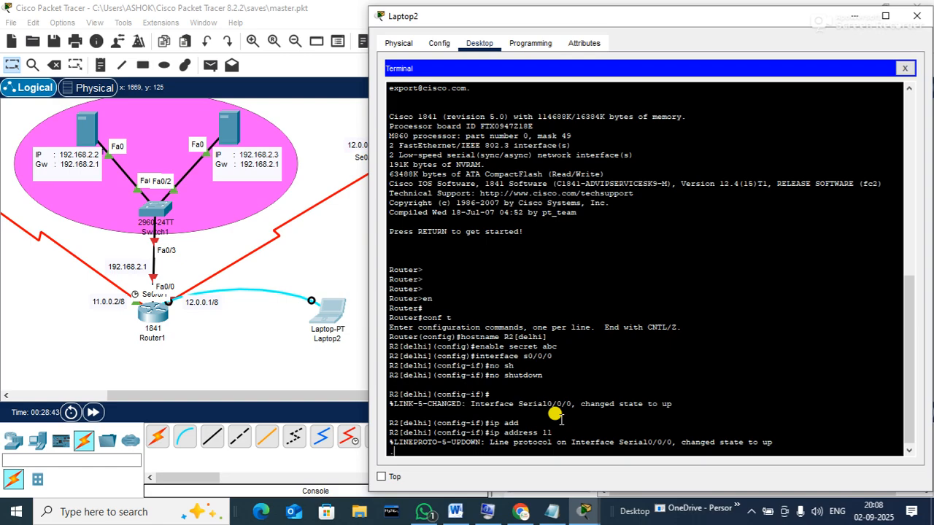
type(".")
key("Return")
key("Up")
type("2 255.0.0.0")
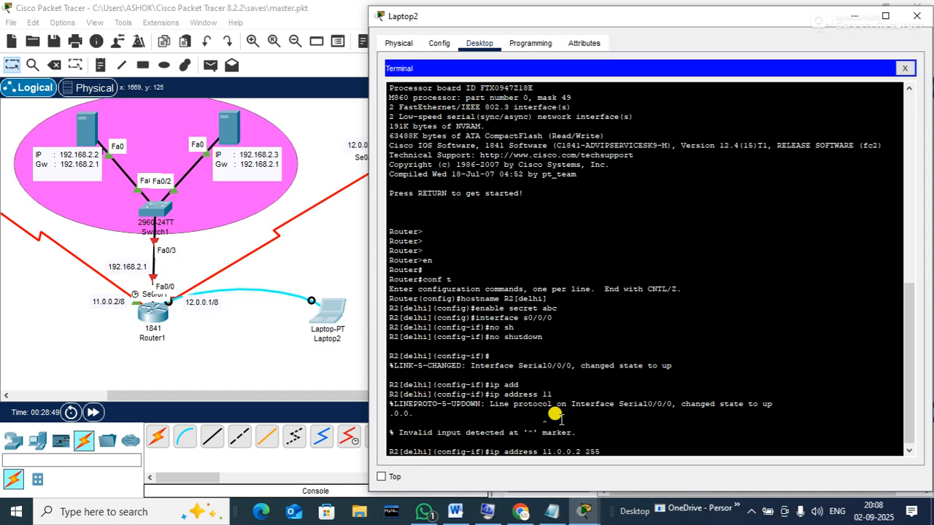
key("Return")
type("no sh")
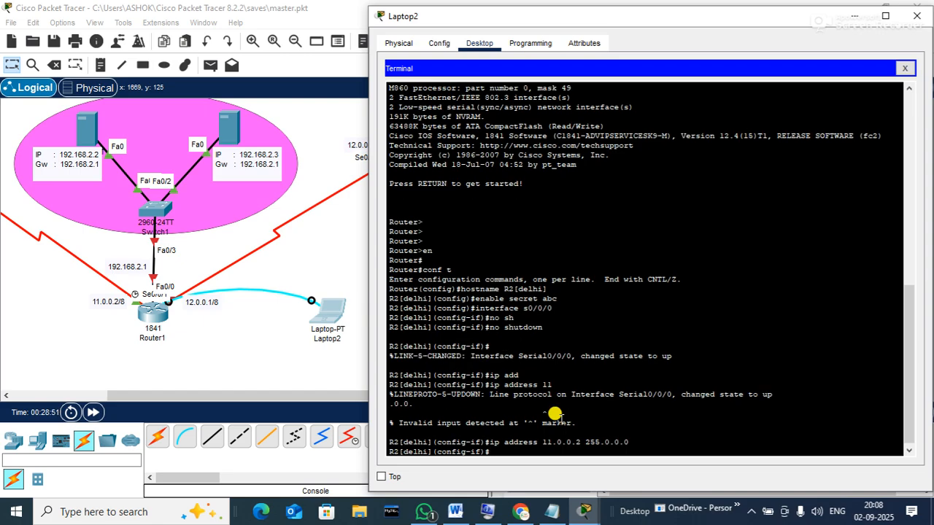
key("Return")
key("Return")
type("exit")
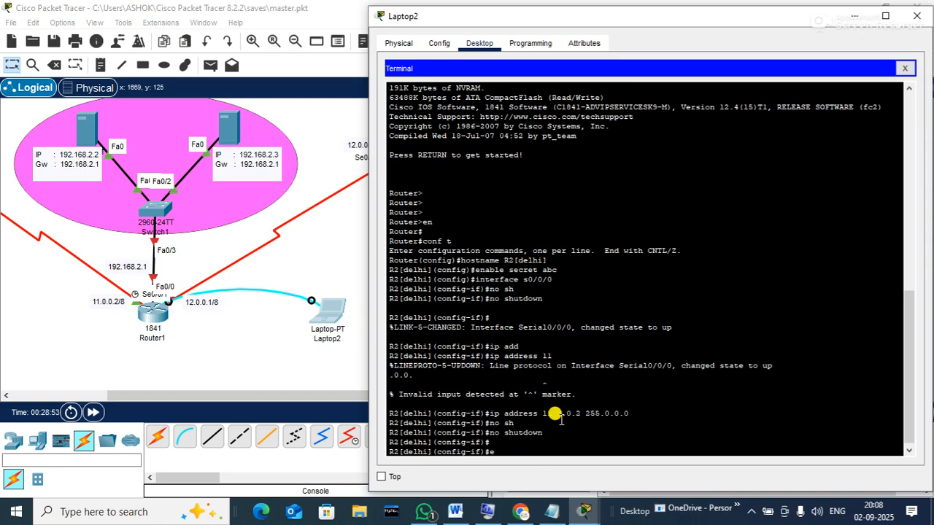
key("Return")
key("Return")
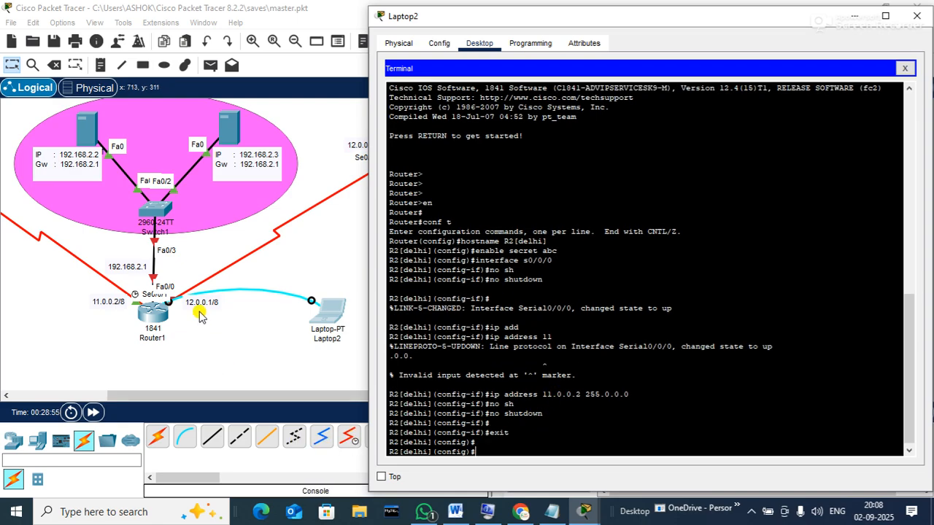
Enter FastEthernet0/0 configuration and enable it with no shutdown
type("inter")
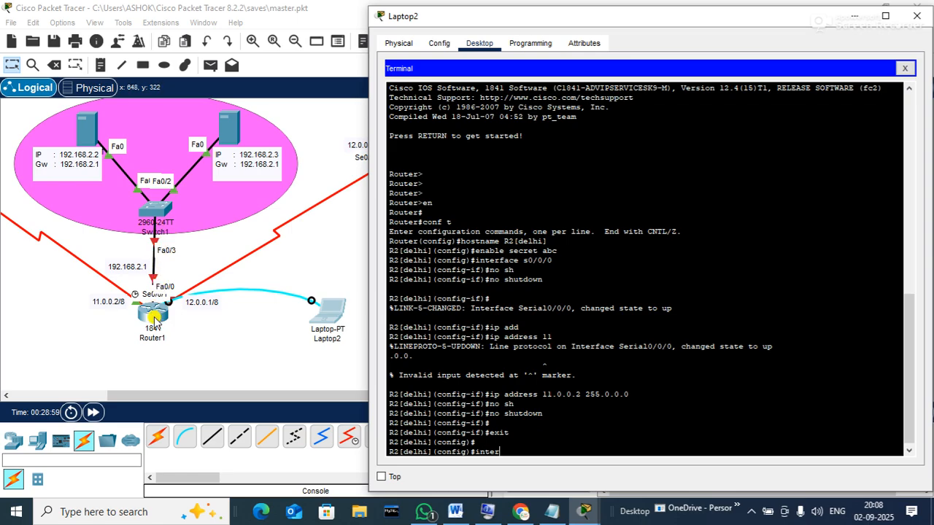
type("face")
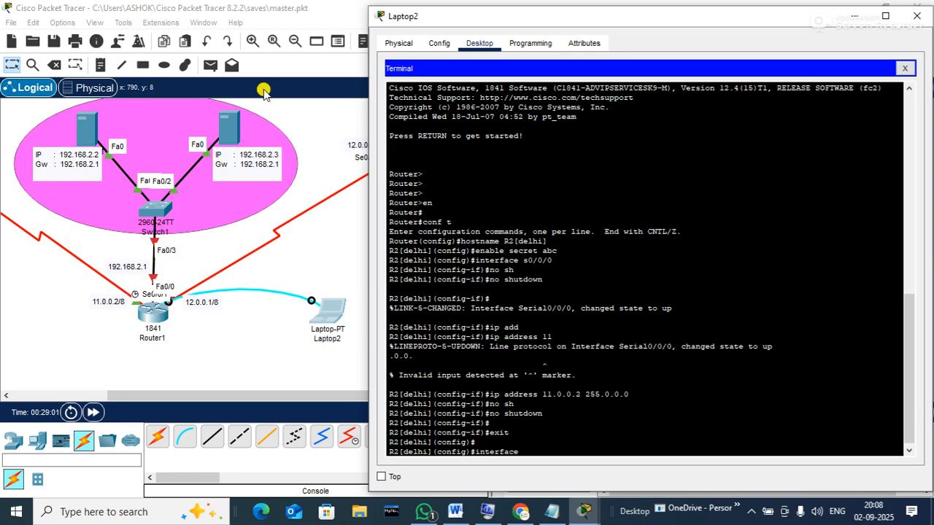
type(" f0/09")
key("BackSpace")
key("Return")
type("i")
key("BackSpace")
type("no sh")
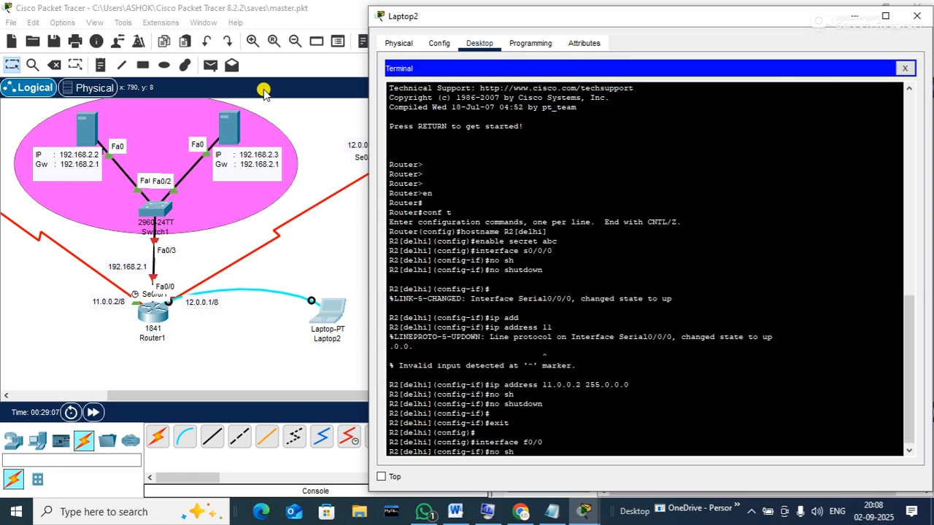
key("Tab")
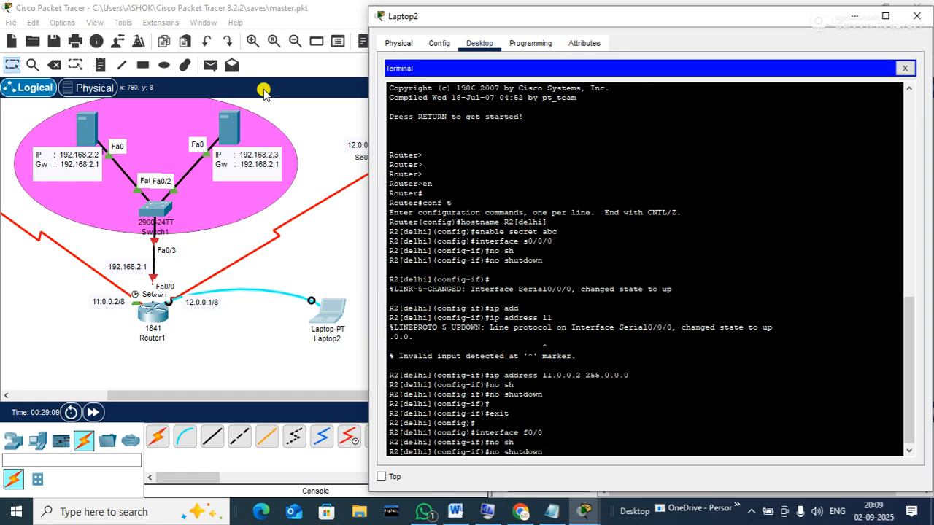
key("Return")
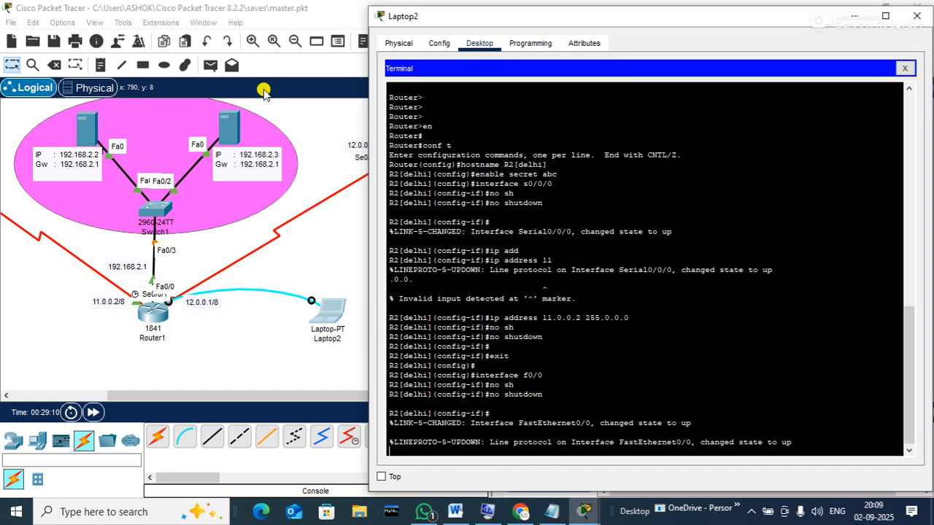
key("Return")
Give FastEthernet0/0 address 192.168.2.1 255.255.255.0, enable it, and exit
type("ip add")
key("Tab")
type("192.168.")
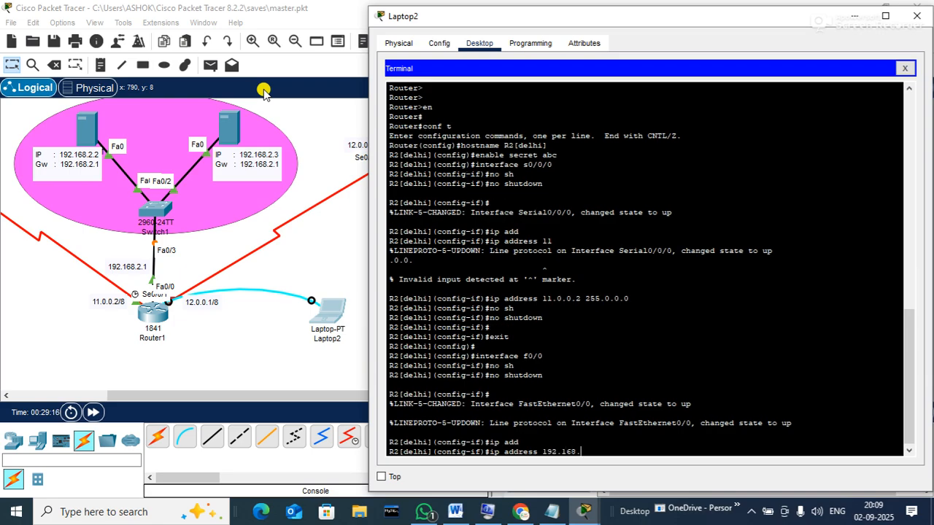
type("2.1 255.255.255.0")
key("Return")
type("no sh")
key("Return")
type("no shutdown")
key("Return")
key("Return")
key("Return")
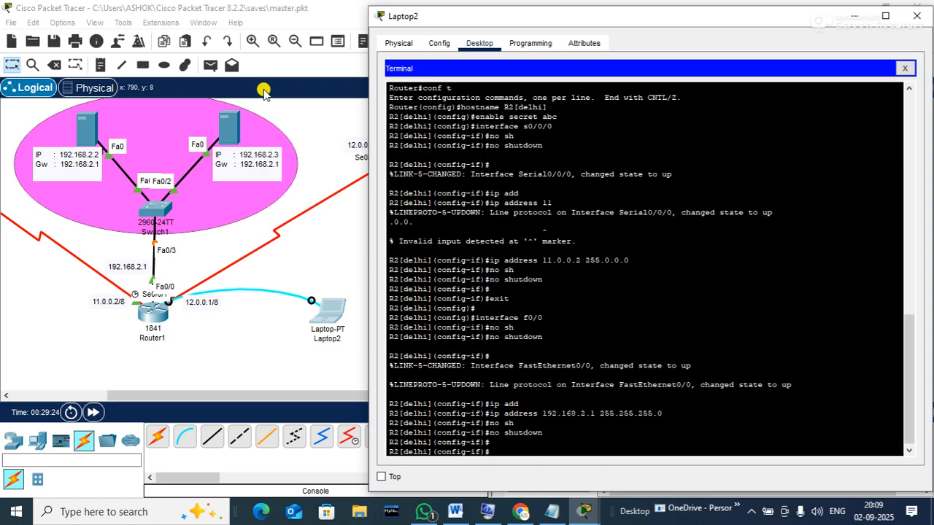
type("exit")
key("Return")
key("Return")
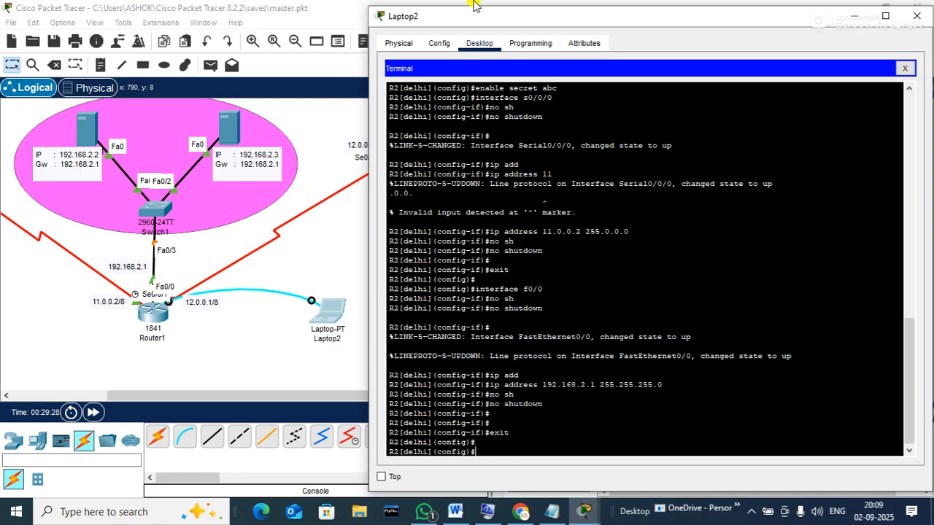
Assign 12.0.0.1 255.0.0.0 to Serial0/0/1, correcting the mistyped mask
type("interface s0")
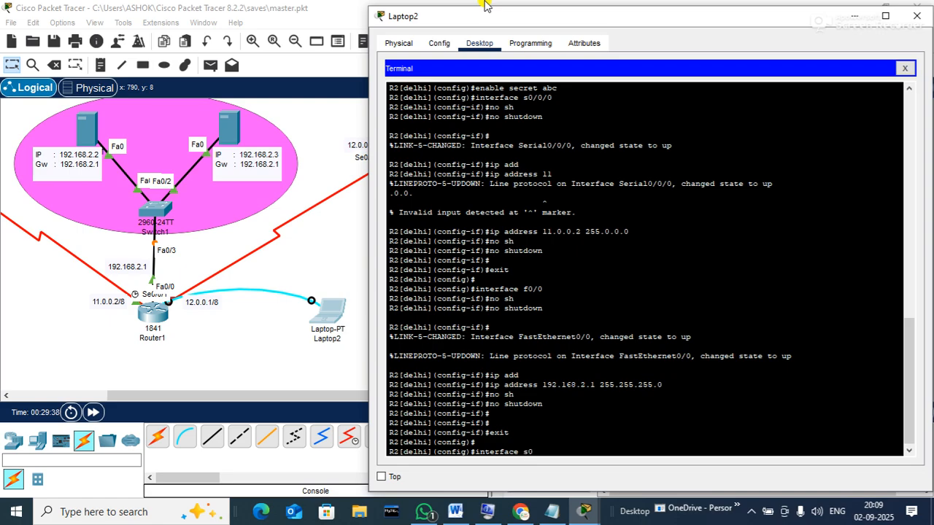
type("/0/1")
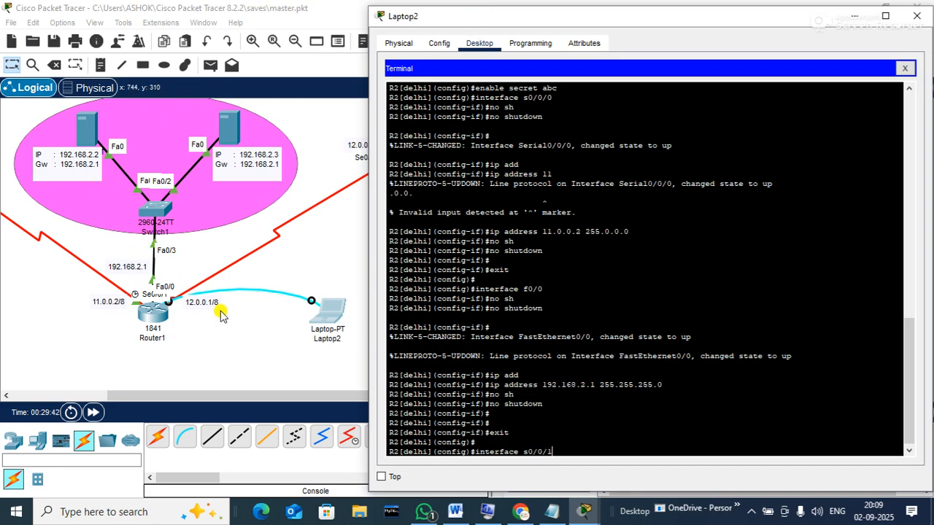
left_click_drag(518, 23, 556, 17)
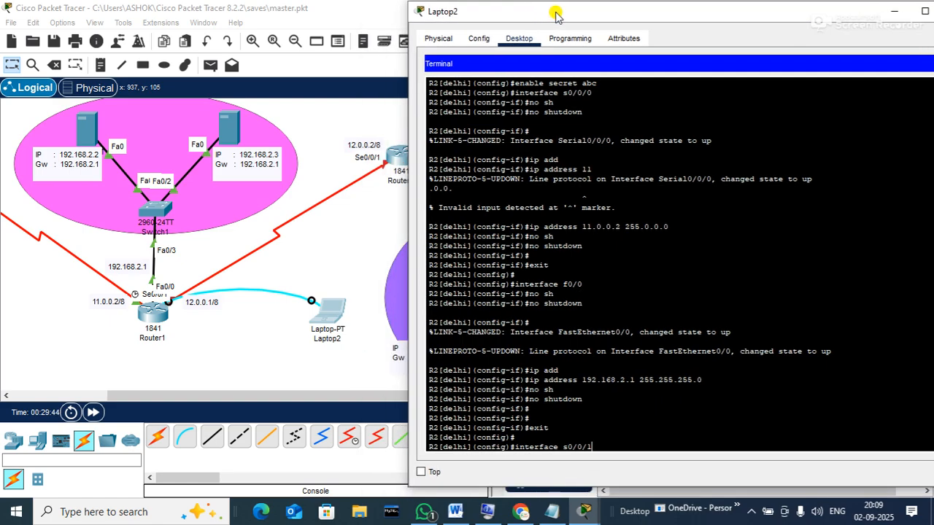
key("Return")
type("ip add")
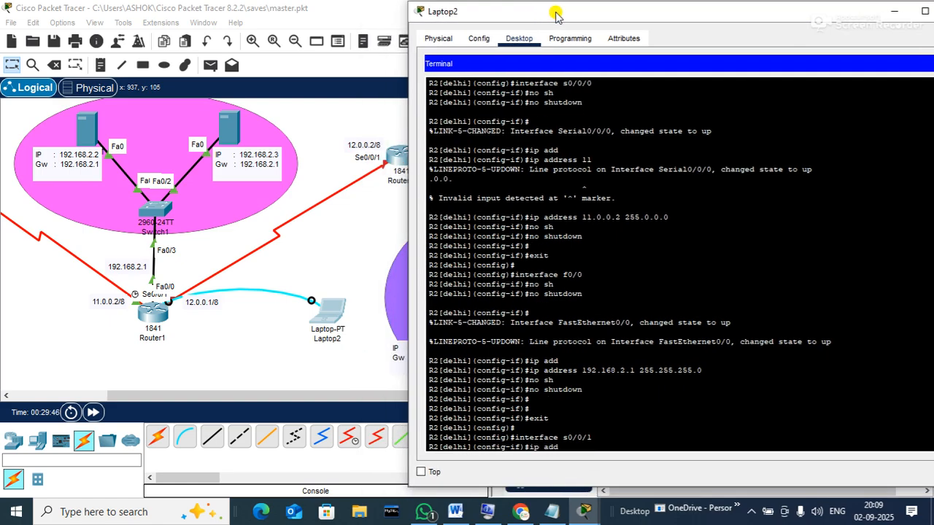
key("Tab")
type("12.0.0.1 255.0.0.0.0")
key("Return")
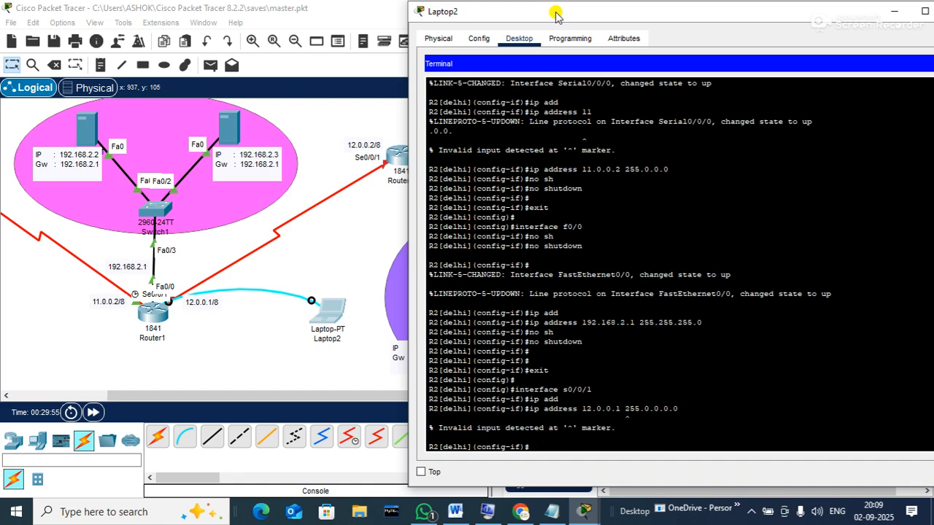
key("Up")
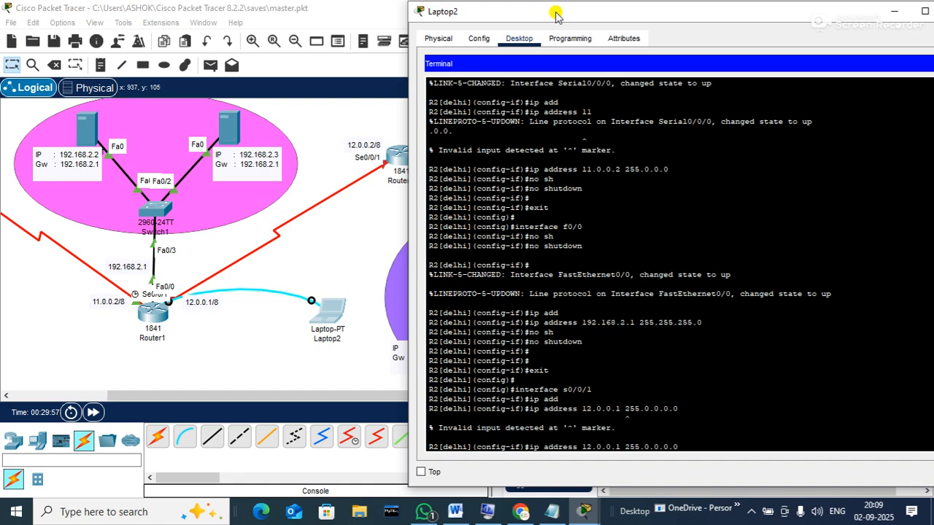
key("BackSpace")
key("Return")
Enable Serial0/0/1 with no shutdown and leave interface configuration
type("no sh")
key("Tab")
key("Return")
key("Return")
key("Return")
key("Return")
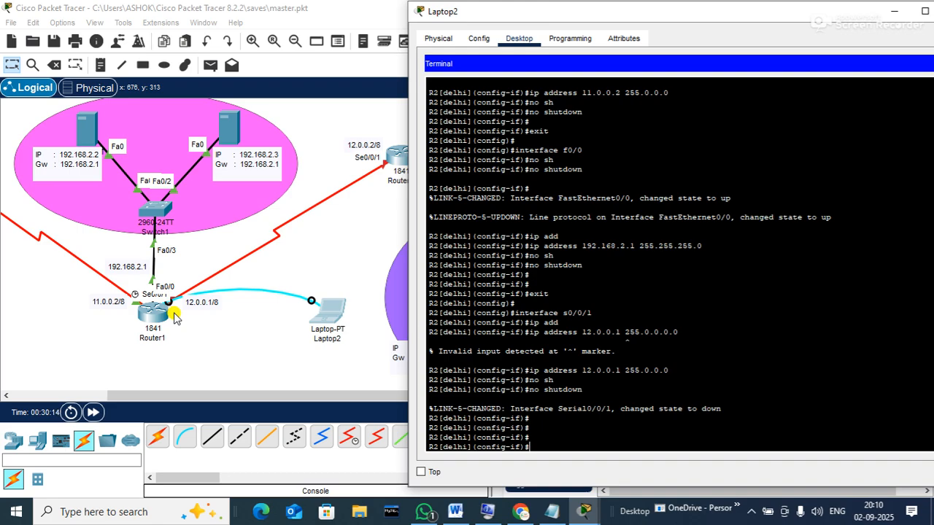
type("cxit")
key("Return")
key("Return")
type("line vt")
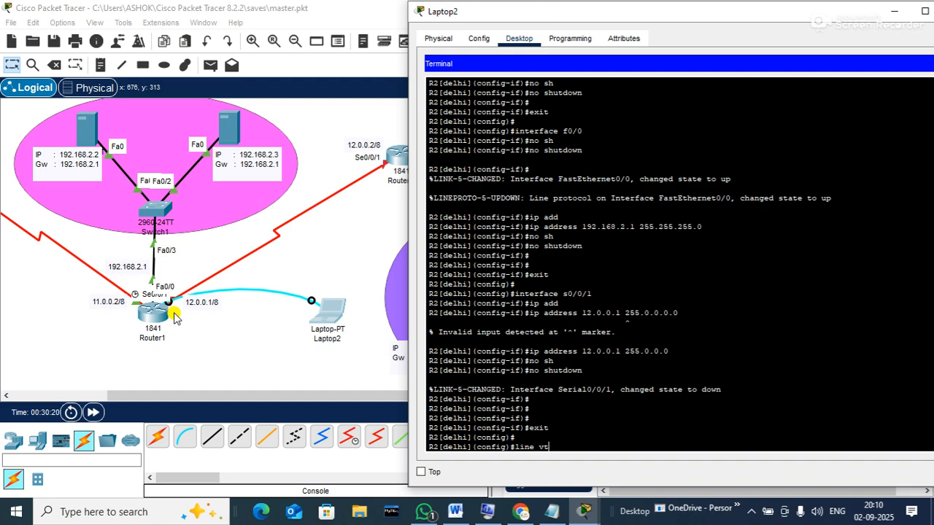
type("y 0 15")
Give VTY lines 0–15 a password with login, then restore the Laptop2 window
key("Return")
type("password ")
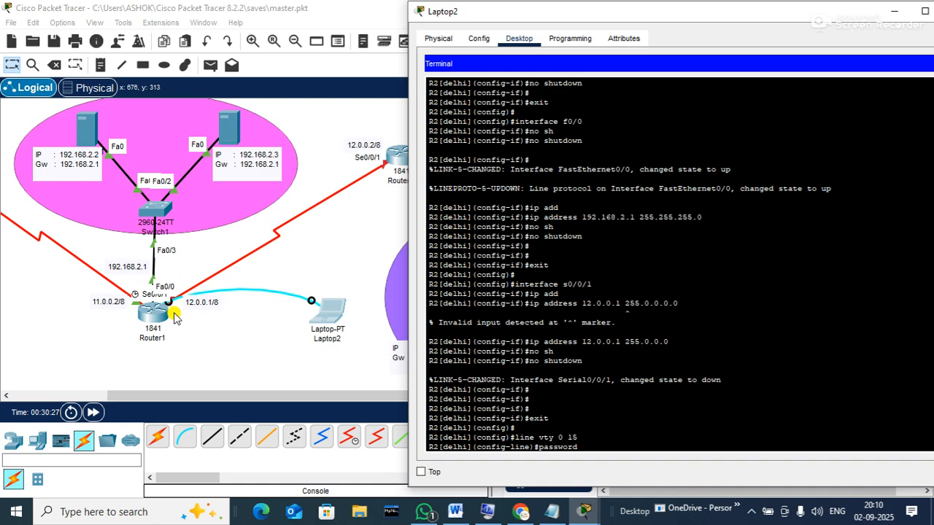
type("abc")
key("Return")
type("login")
key("Return")
type("exit")
key("Return")
key("Return")
key("Return")
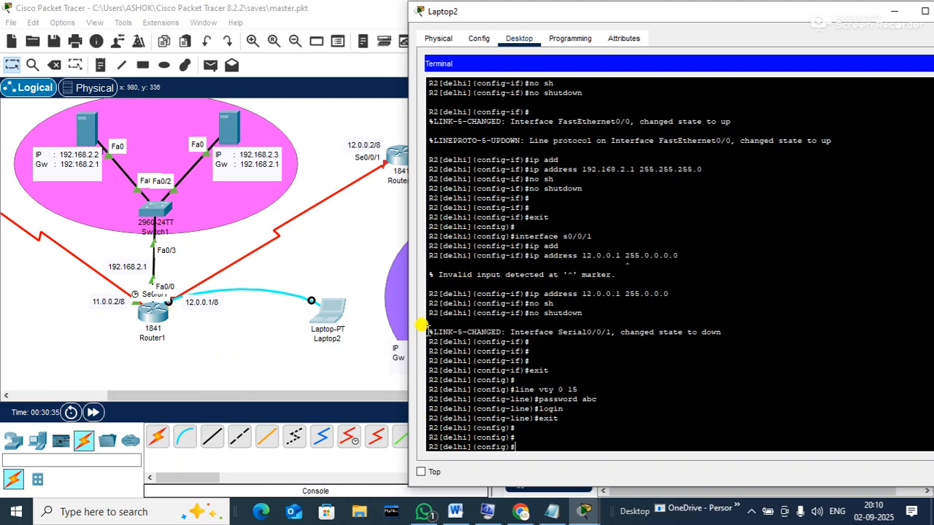
double_click(841, 16)
Close the Laptop2 window and shift the device palette view
left_click(789, 25)
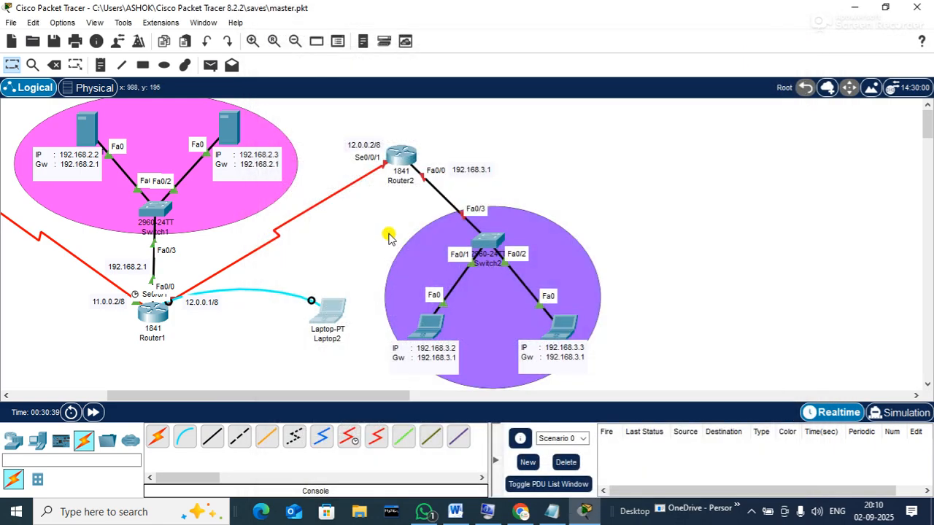
left_click_drag(344, 394, 290, 394)
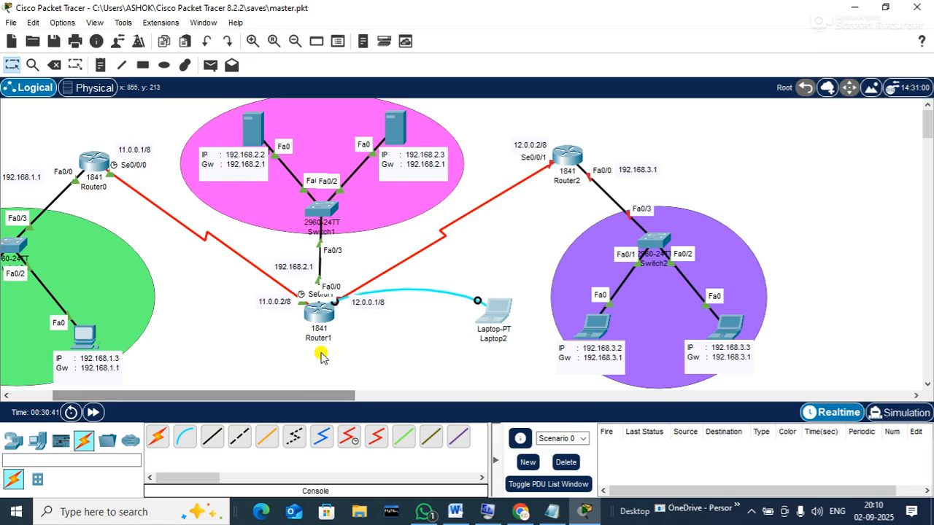
mouse_move(566, 155)
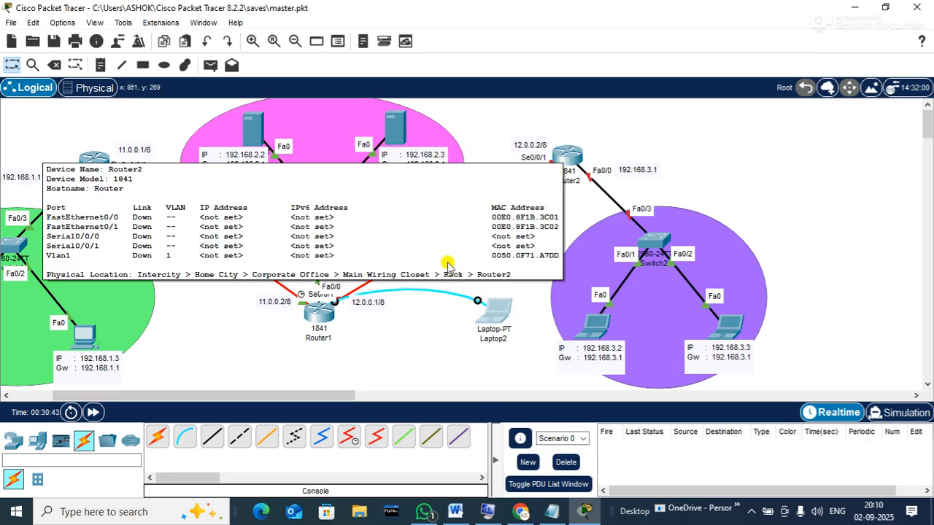
left_click_drag(322, 394, 281, 392)
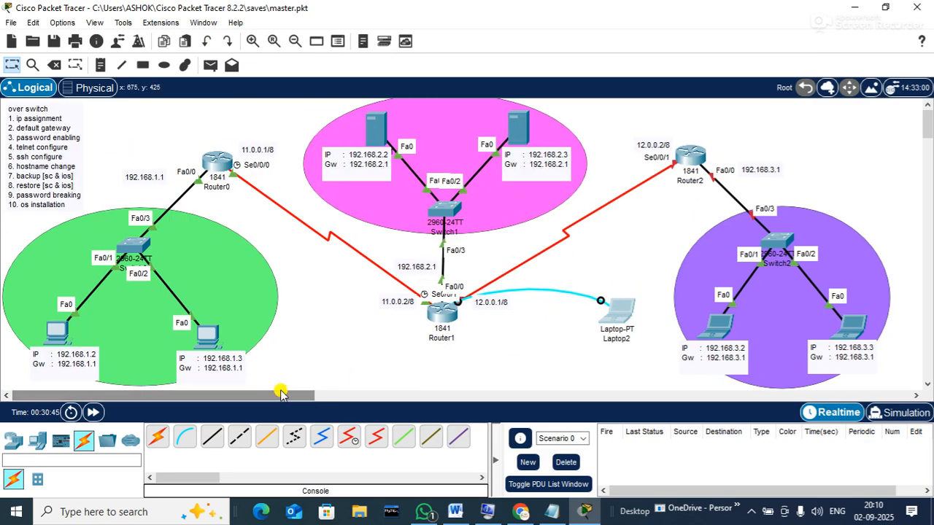
Remove the Router1–Laptop2 console cable and move Laptop2 to the upper right beside Router2
left_click(55, 66)
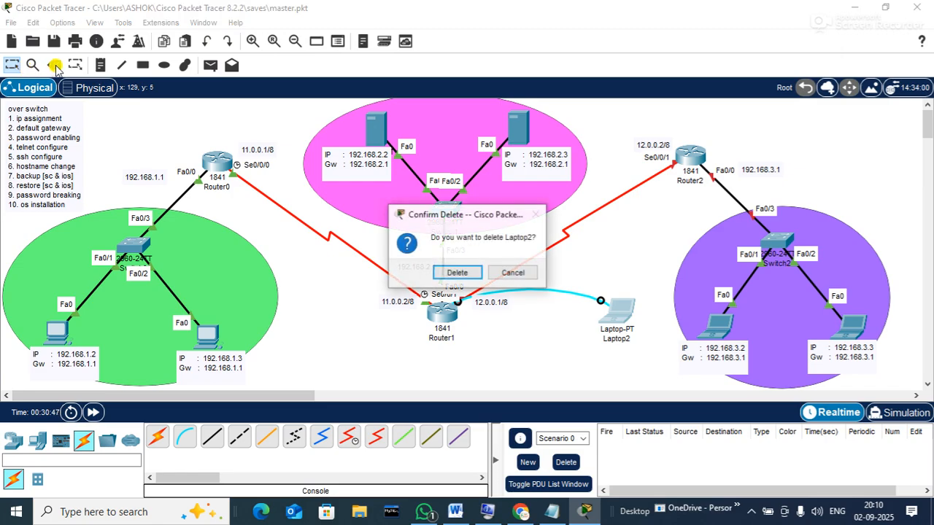
left_click(512, 272)
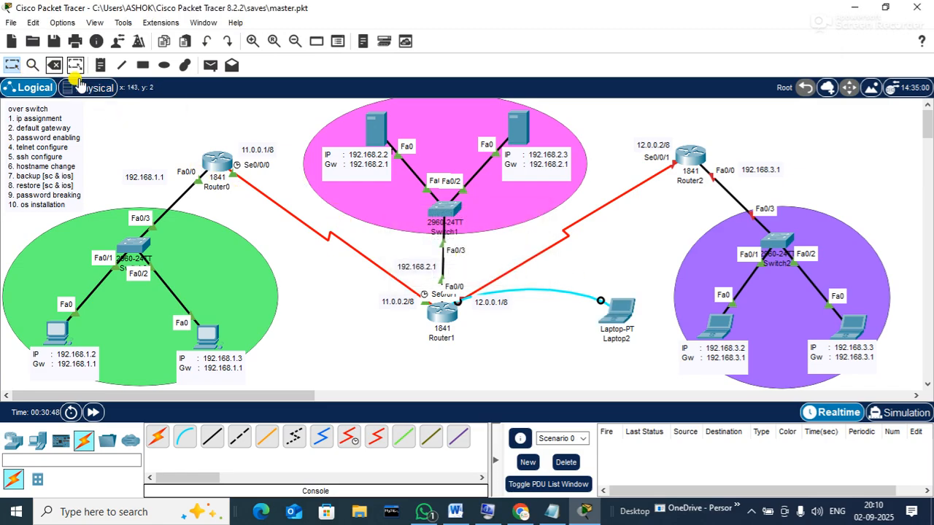
left_click(55, 65)
left_click(535, 290)
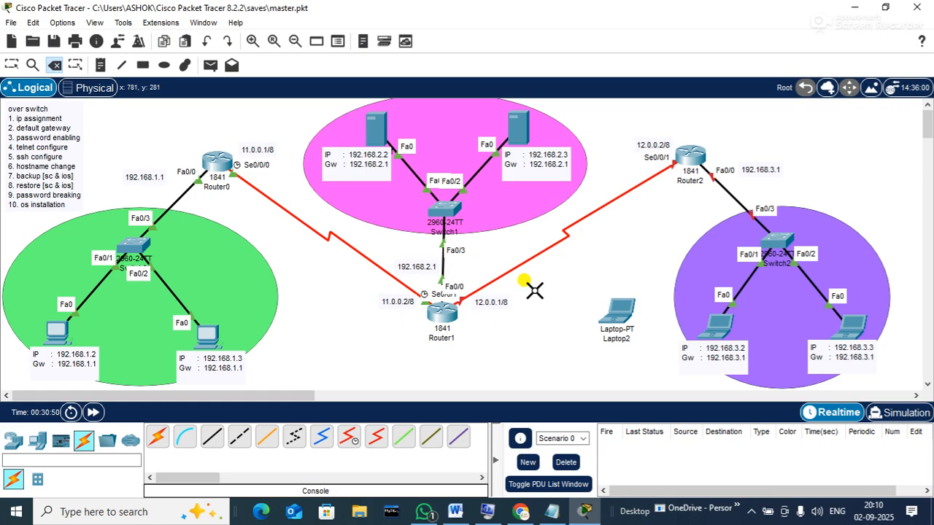
left_click(11, 65)
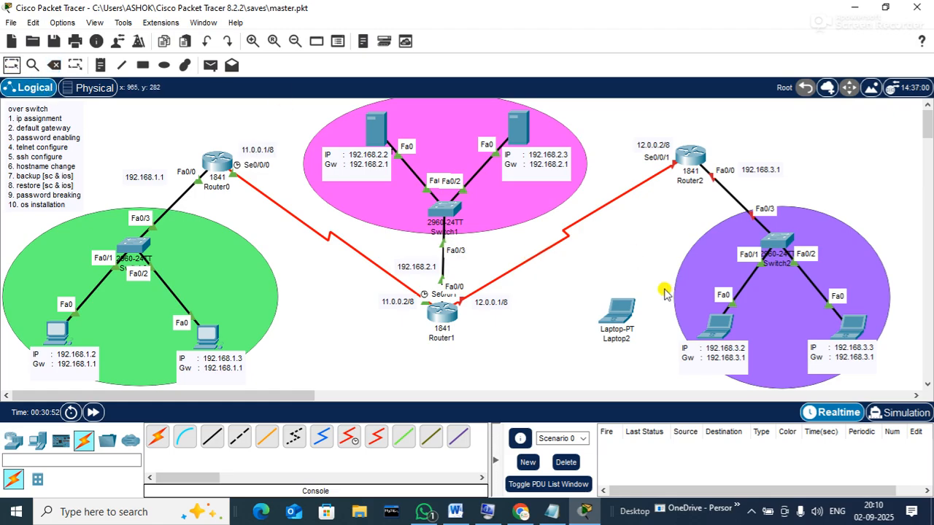
left_click_drag(618, 311, 833, 127)
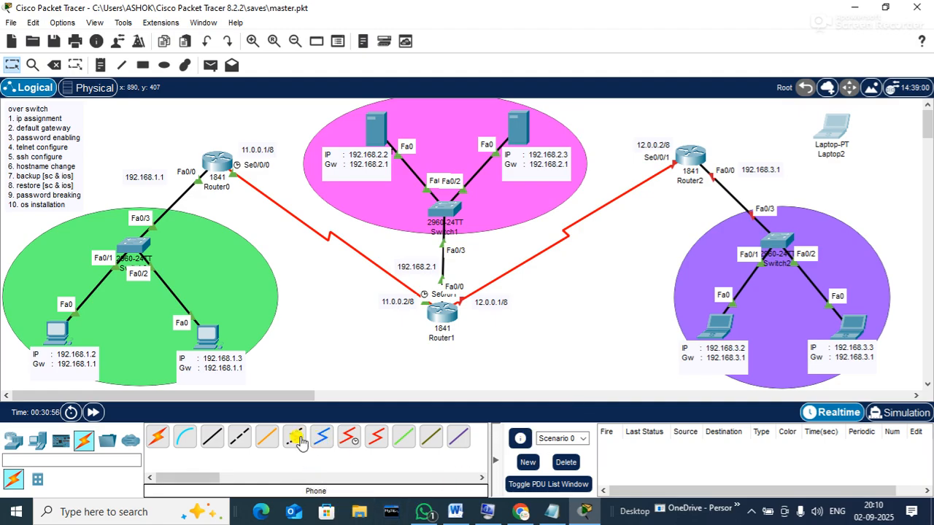
Connect a console cable from Router2's Console port to Laptop2's USB0 port
left_click(185, 436)
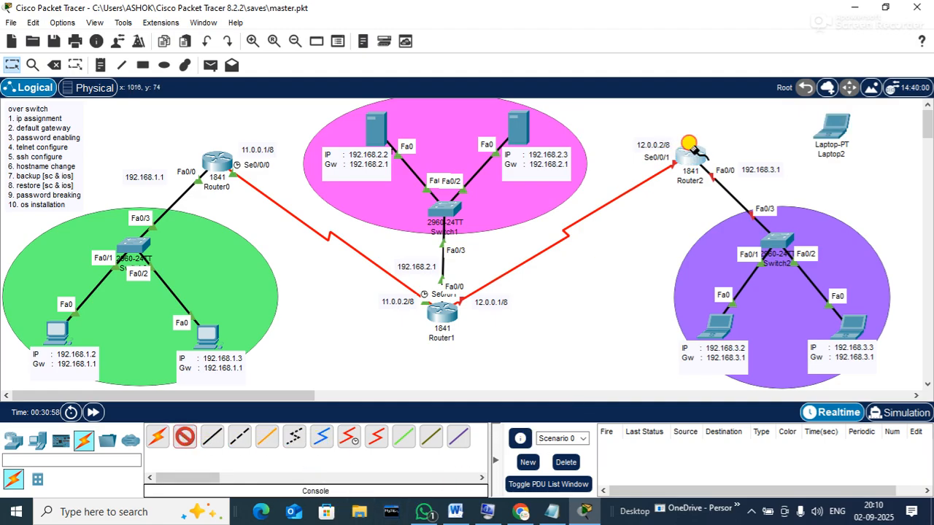
left_click(689, 143)
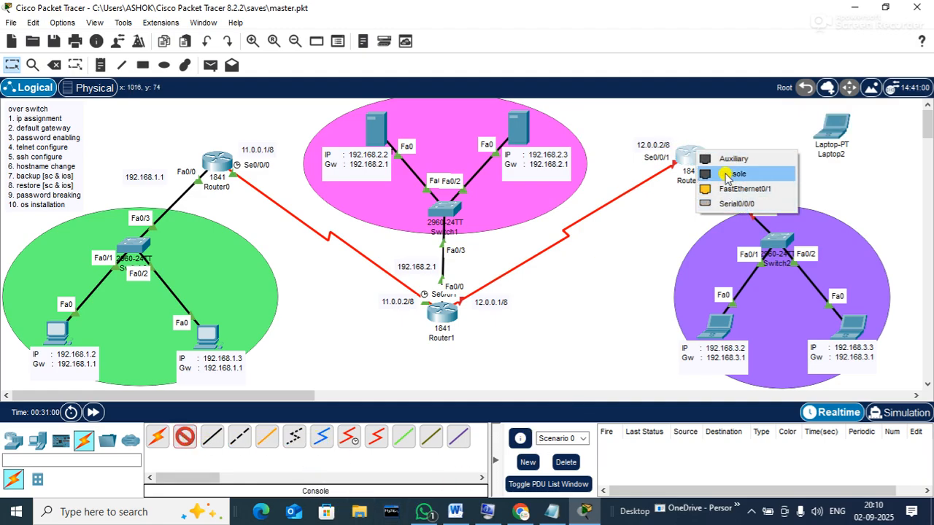
left_click(726, 173)
left_click(833, 127)
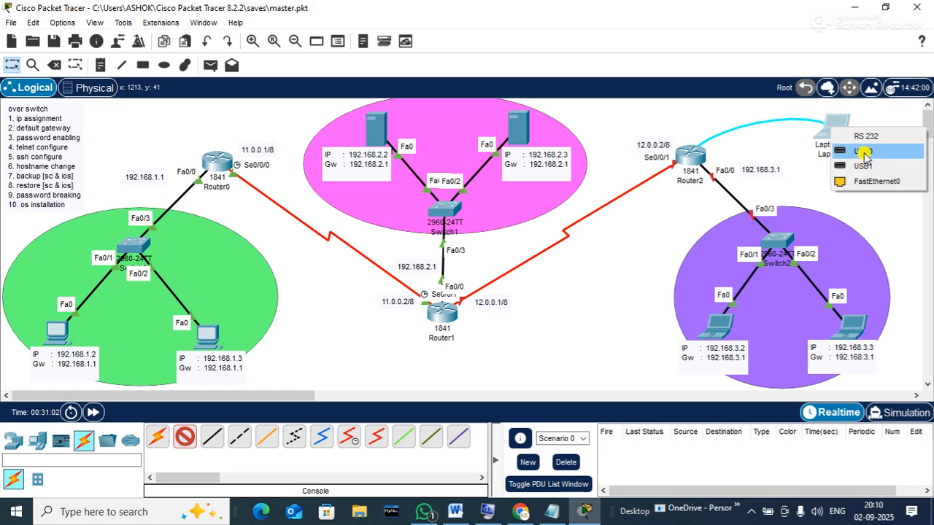
left_click(863, 152)
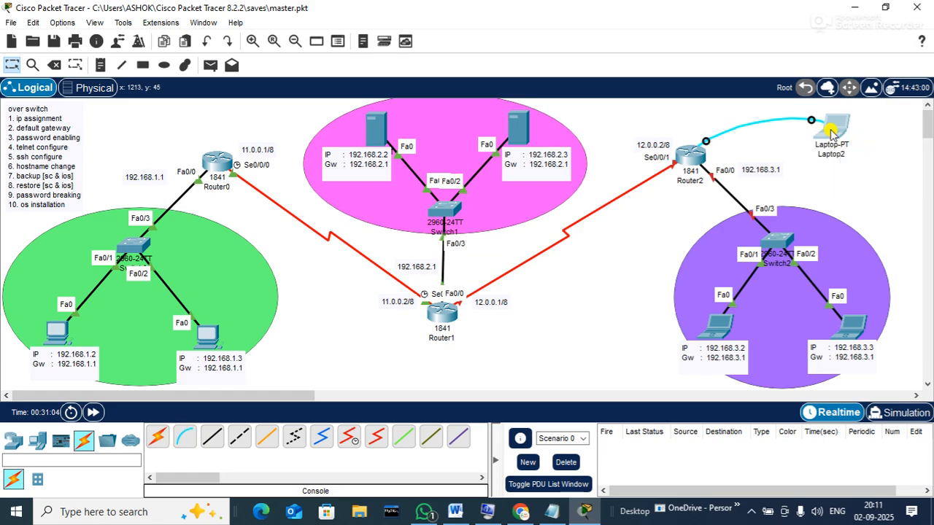
Open Laptop2's window, reposition and widen it, and launch the Terminal app
left_click(830, 131)
left_click_drag(461, 16, 200, 10)
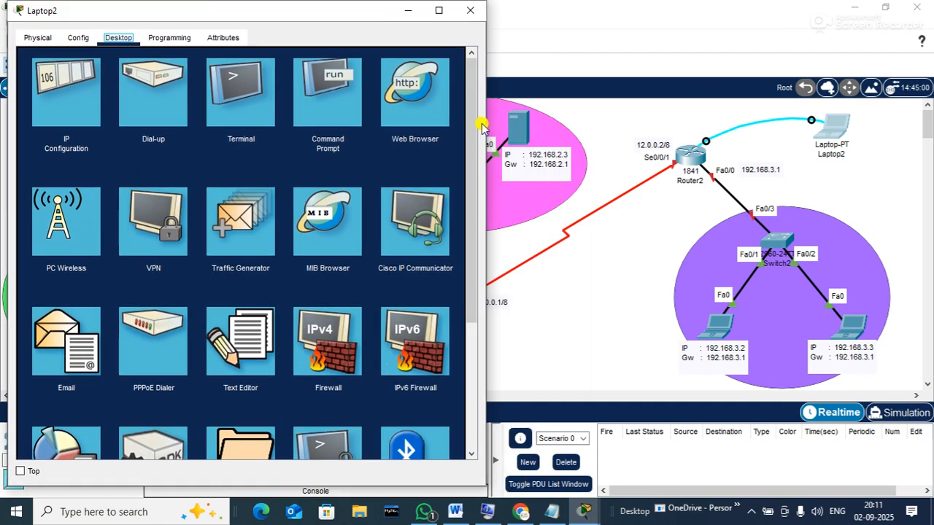
left_click_drag(344, 18, 404, 28)
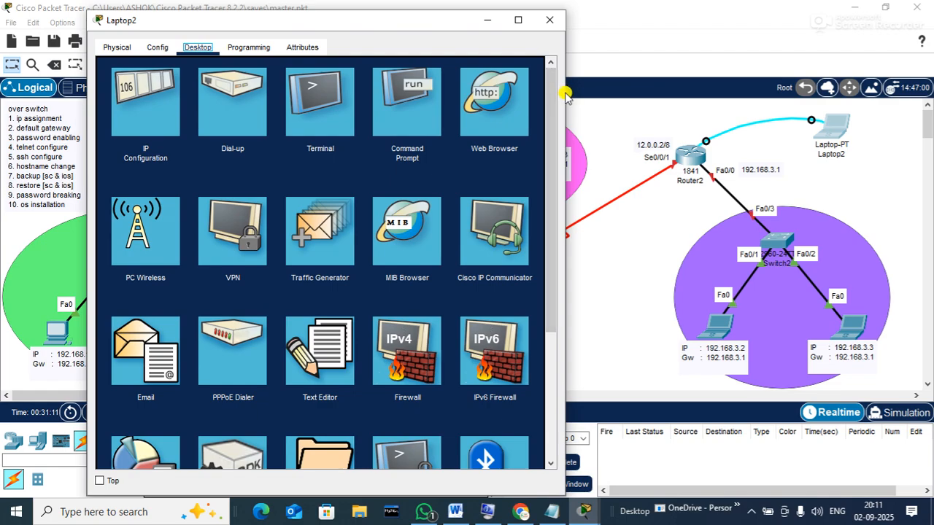
left_click_drag(564, 94, 612, 96)
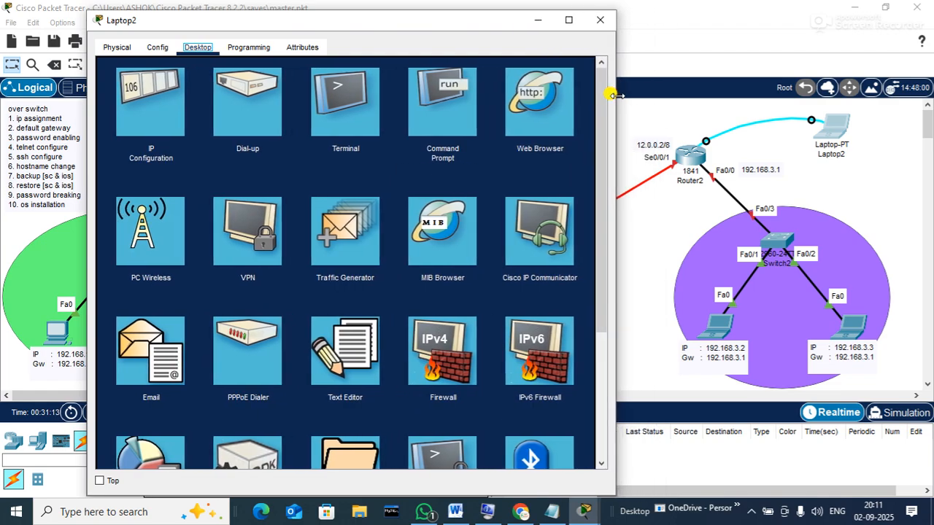
left_click(344, 117)
Start the console session and enter privileged and global configuration modes
left_click(548, 203)
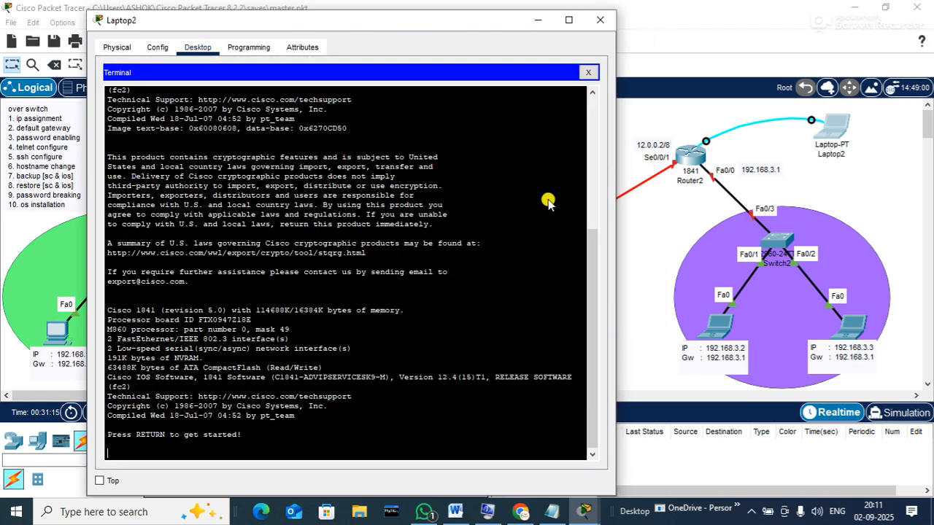
key("Return")
key("Return")
key("Return")
type("en")
key("Return")
type("conf t")
key("Return")
Set the hostname to R3[ranchi] and add an enable secret password
type("hos")
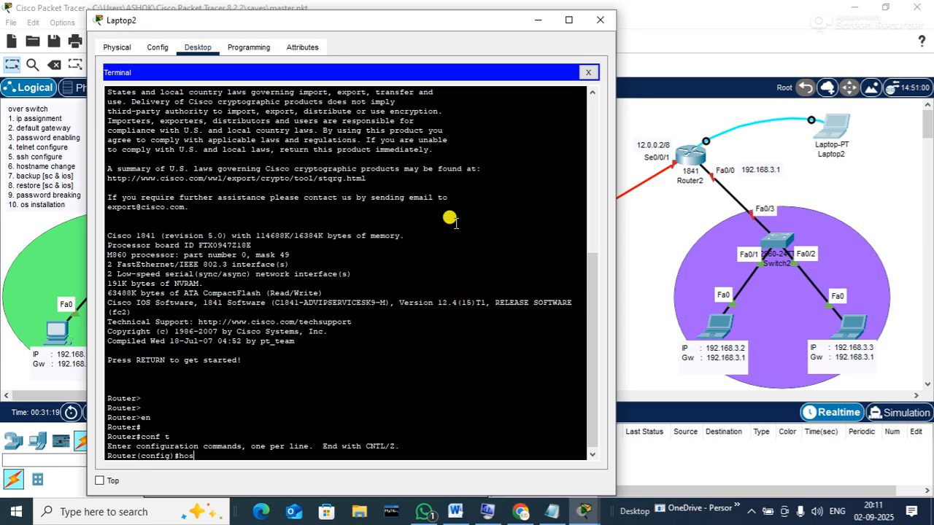
type("tname R3[ranchi]")
key("Return")
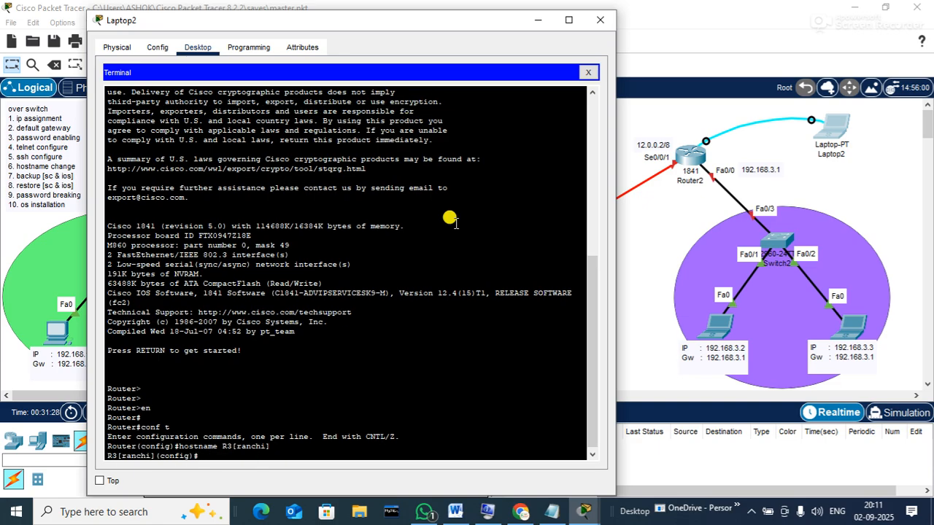
type("enable secret abc")
key("Return")
key("Return")
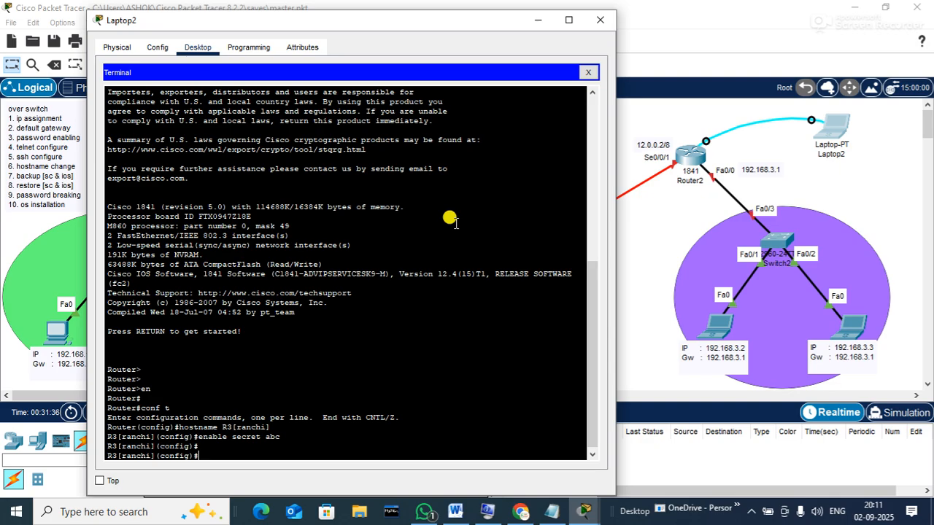
Give Serial0/0/1 address 12.0.0.2 255.0.0.0, enable it, and exit the interface
type("interface s0/0/1")
key("Return")
type("ip add")
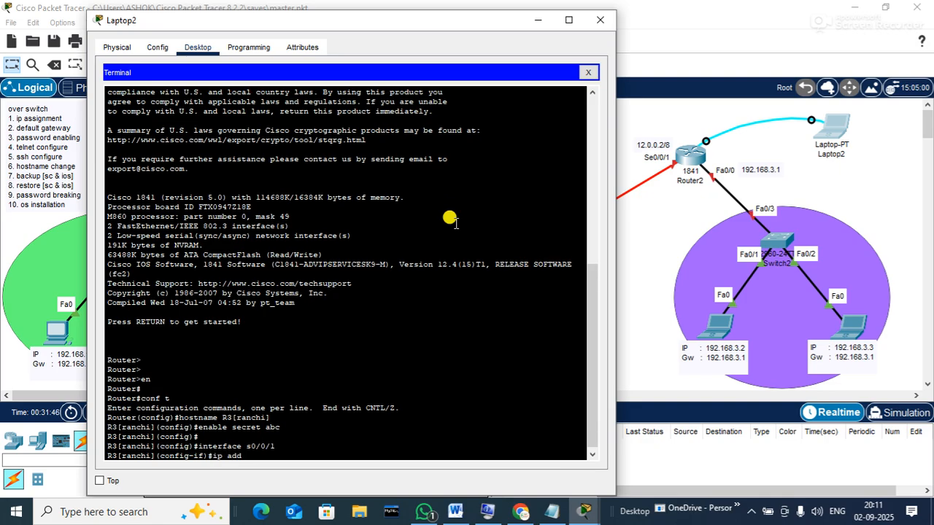
key("Tab")
type("12.0.0.2 255")
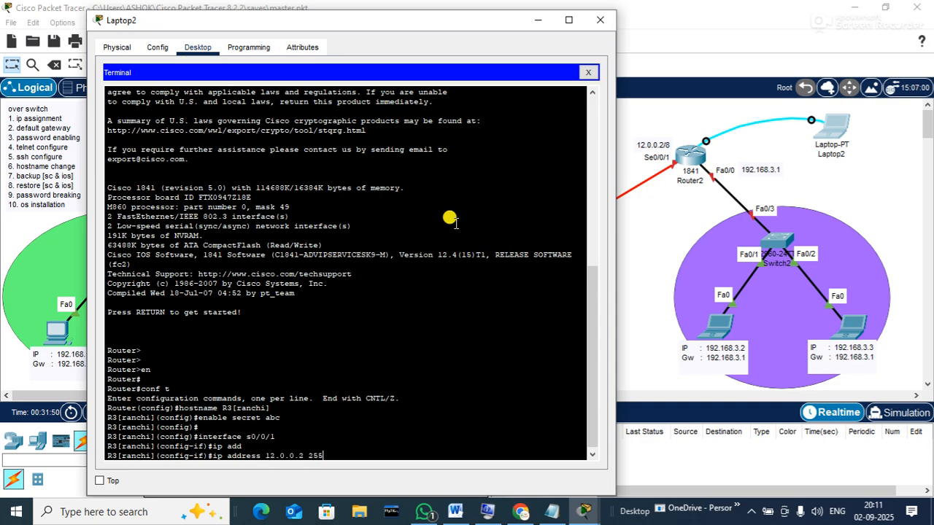
type(".0.0.0")
key("Return")
type("no sh")
key("Tab")
key("Return")
key("Return")
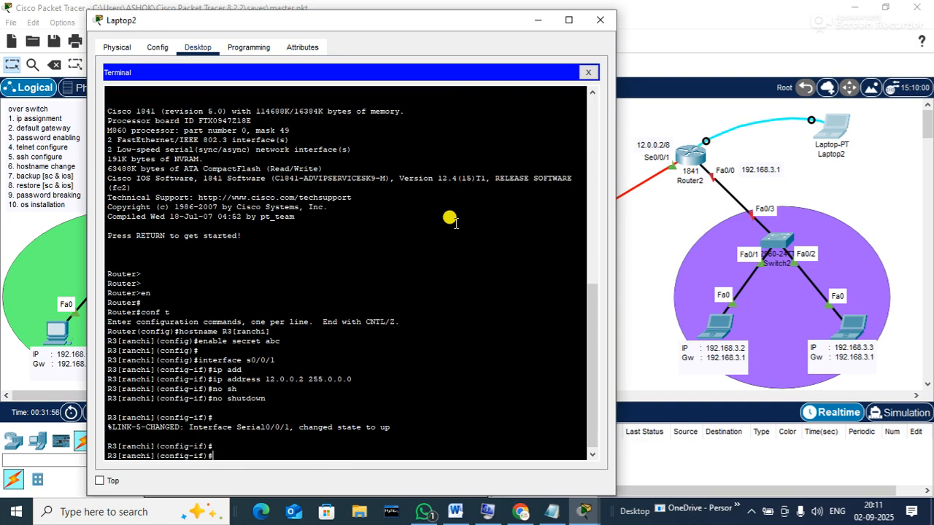
type("exit")
key("Return")
key("Return")
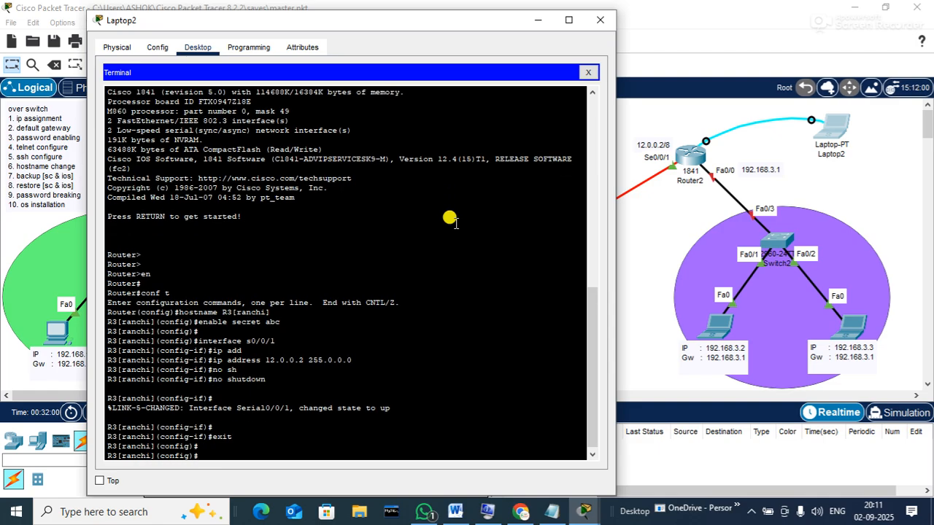
Address R3's FastEthernet0/0 as 192.168.3.1 255.255.255.0 and enable it with no shutdown
type("inter")
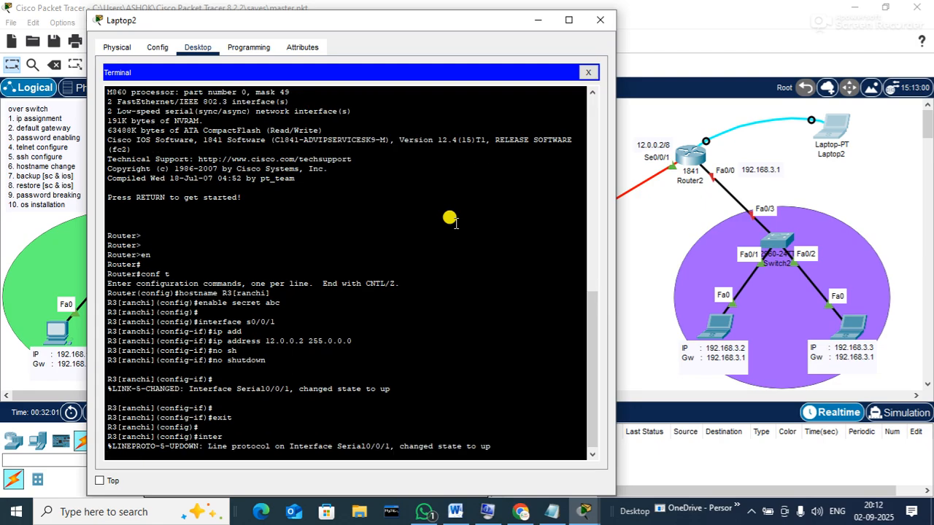
key("Return")
key("Return")
type("inter")
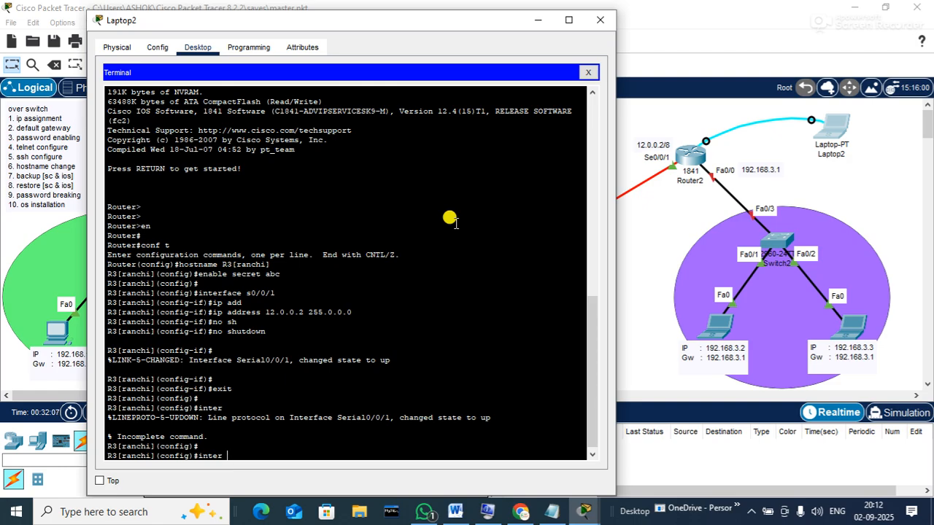
type("f0/0")
key("Return")
type("ip add")
key("Tab")
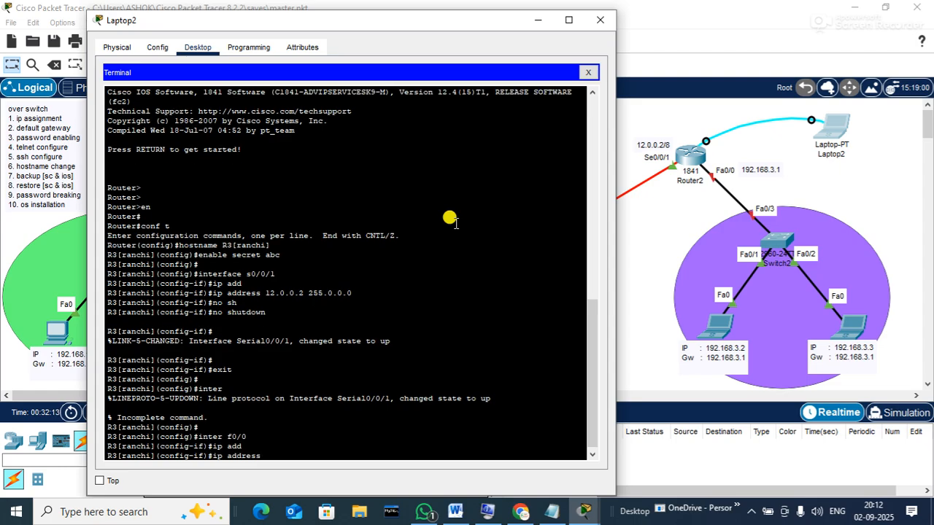
type("192.168.3.1 255.255.255")
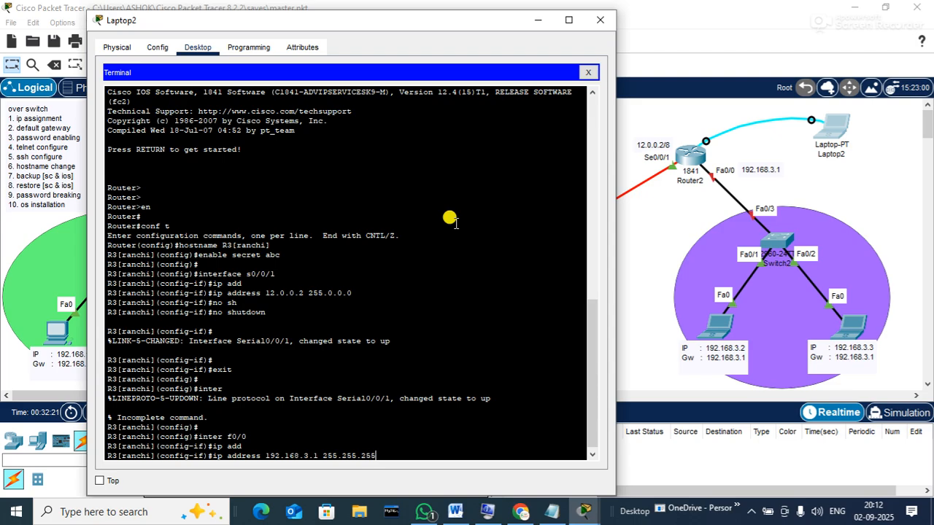
type(".0")
key("Return")
type("no sh")
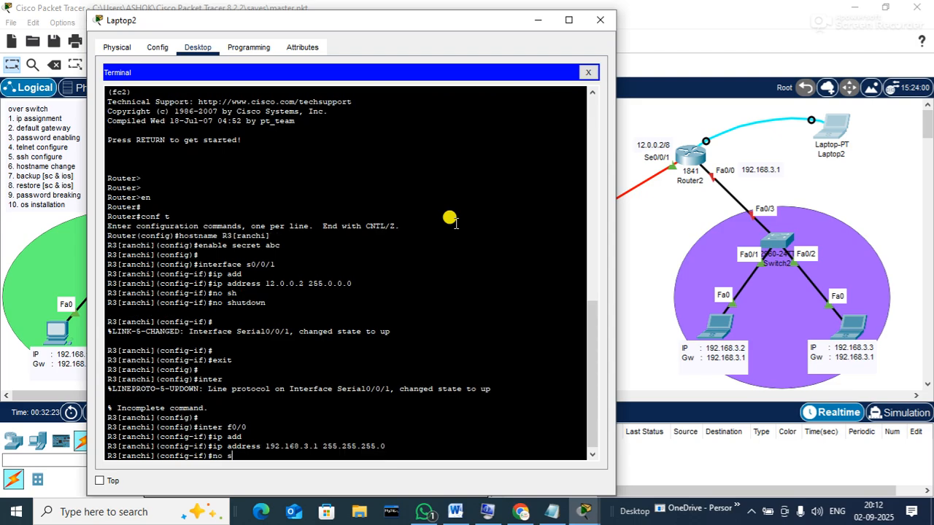
key("Tab")
key("Return")
key("Return")
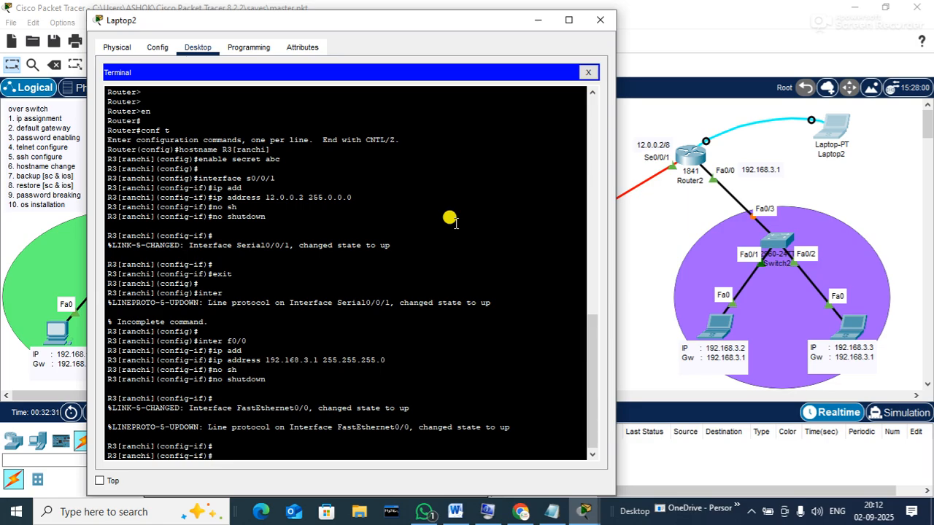
Leave interface configuration and begin entering line vty 0 15
type("exit")
key("Return")
key("Return")
key("Return")
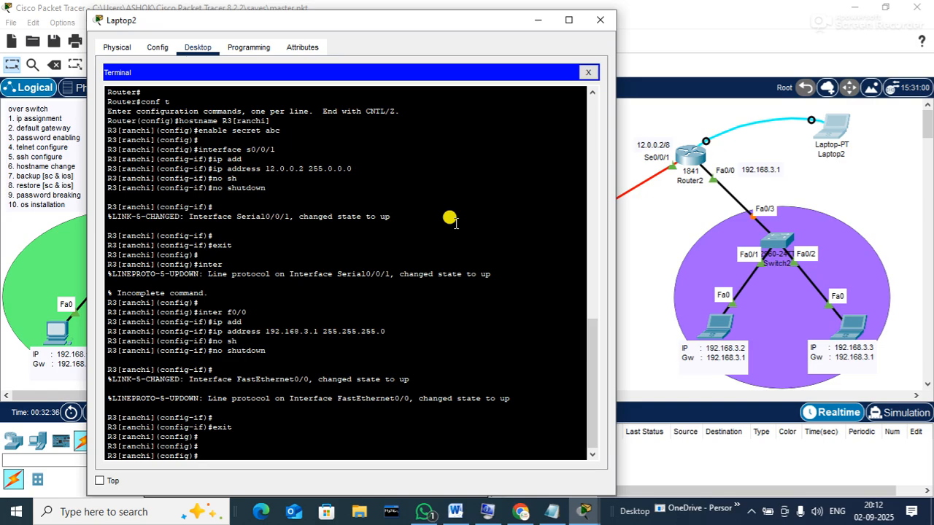
type("line vty 0 15")
Enter line vty 0 15 configuration and require login local
key("Return")
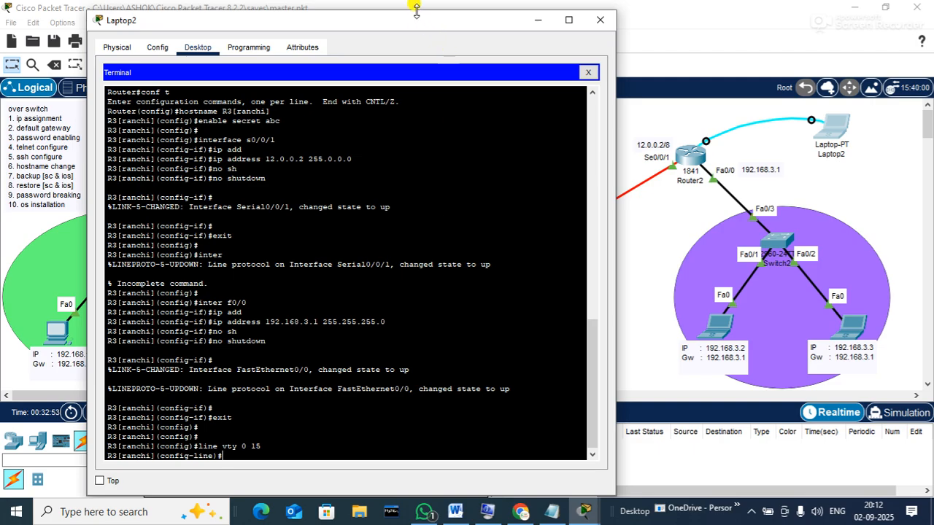
left_click_drag(412, 13, 411, 4)
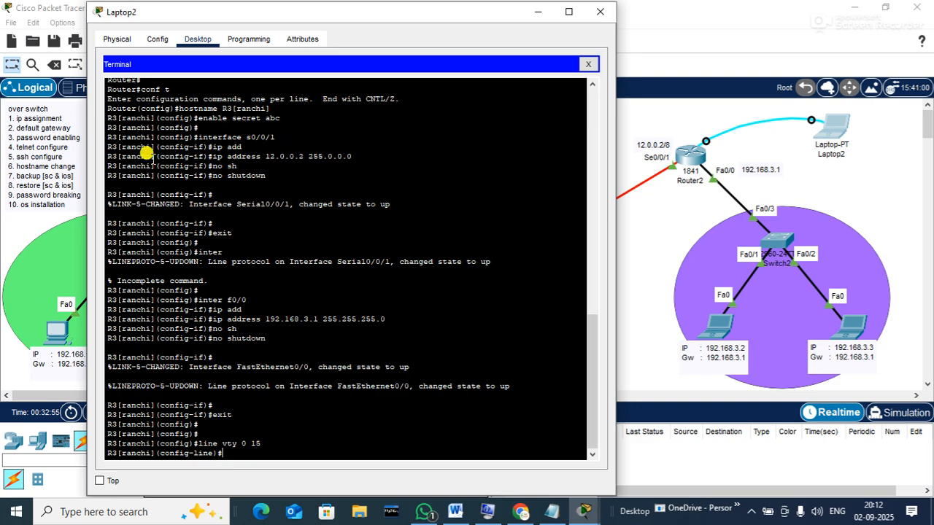
left_click_drag(86, 151, 85, 150)
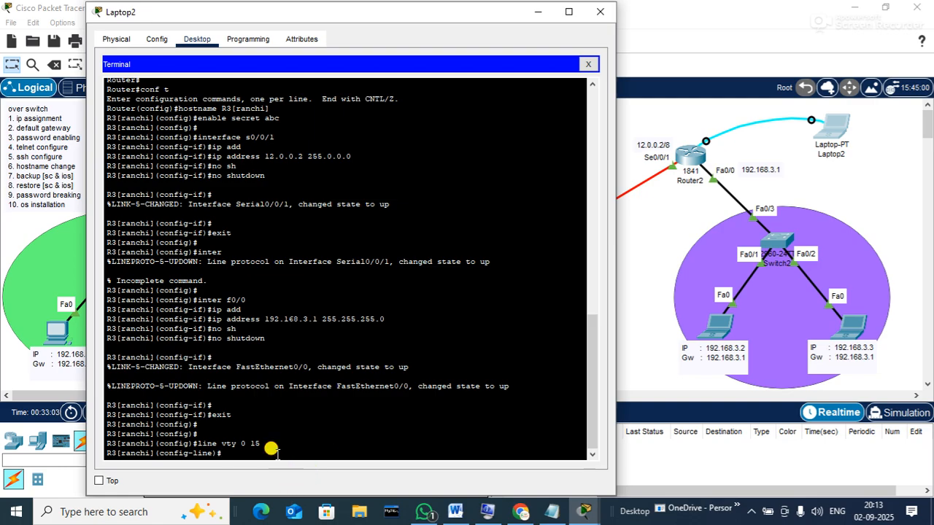
type("login local")
key("Return")
Correct the mistyped command to 'transport input ssh', then exit line configuration
type("trans")
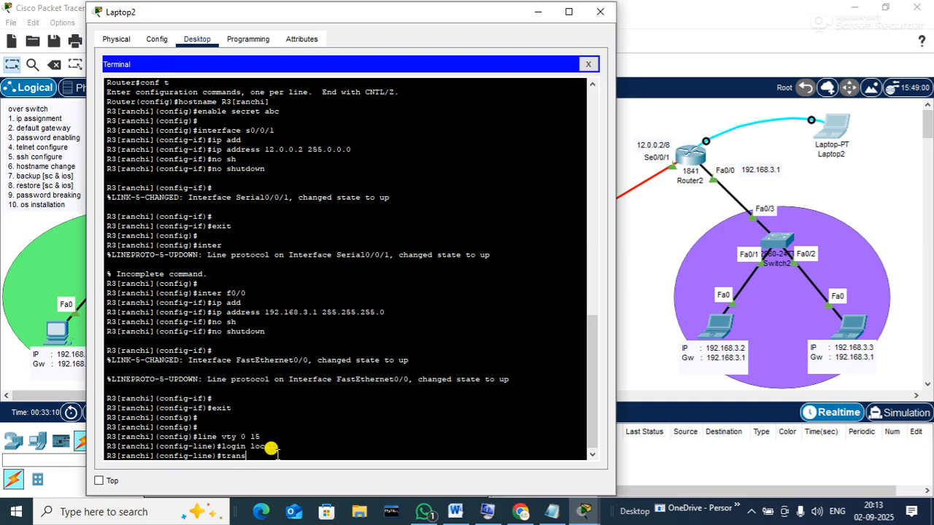
type("port intpu ssh")
key("Return")
key("Up")
key("BackSpace")
key("BackSpace")
key("BackSpace")
key("BackSpace")
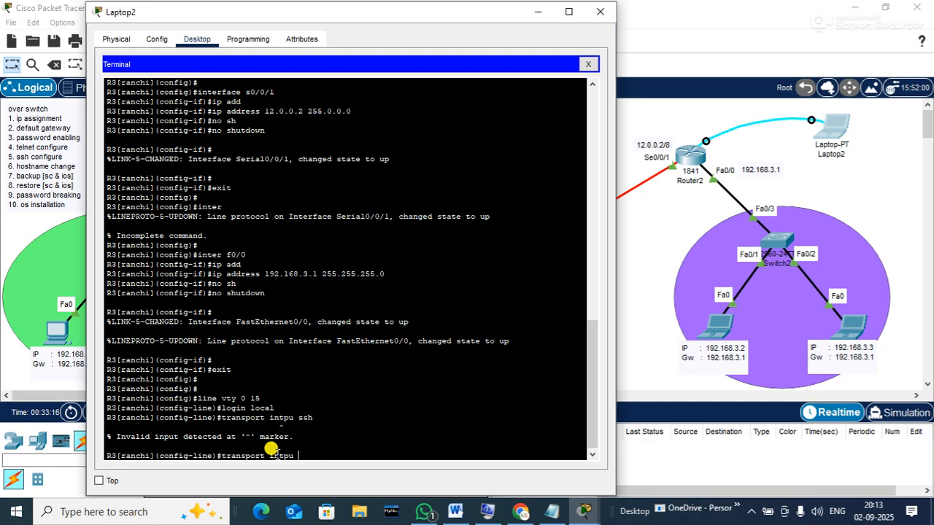
key("Tab")
key("BackSpace")
type("ut")
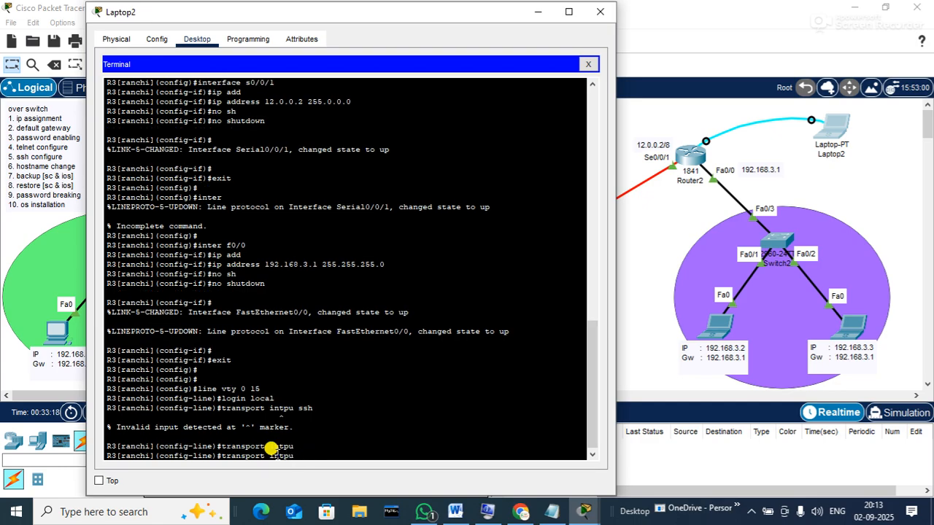
key("Tab")
type("i")
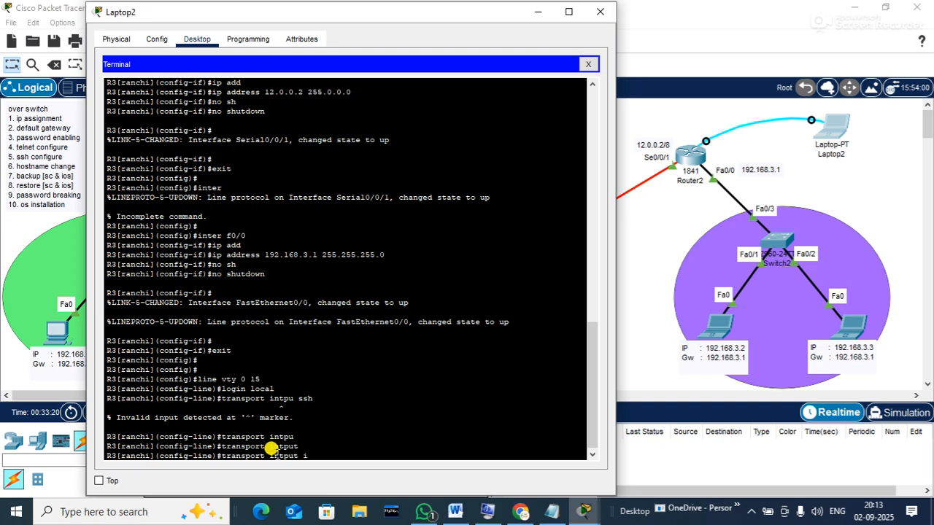
type("s")
key("Tab")
key("BackSpace")
key("BackSpace")
key("BackSpace")
key("BackSpace")
key("BackSpace")
key("BackSpace")
key("BackSpace")
key("BackSpace")
key("BackSpace")
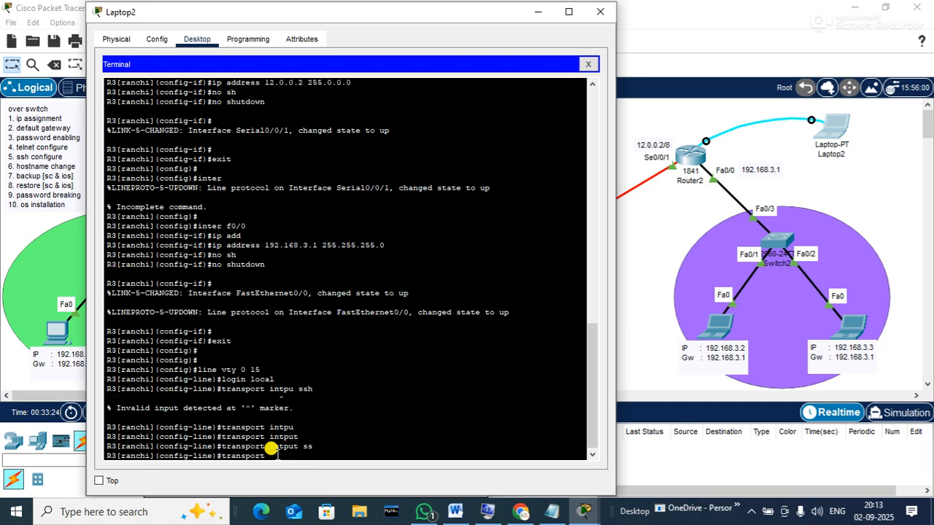
type("?")
type("in")
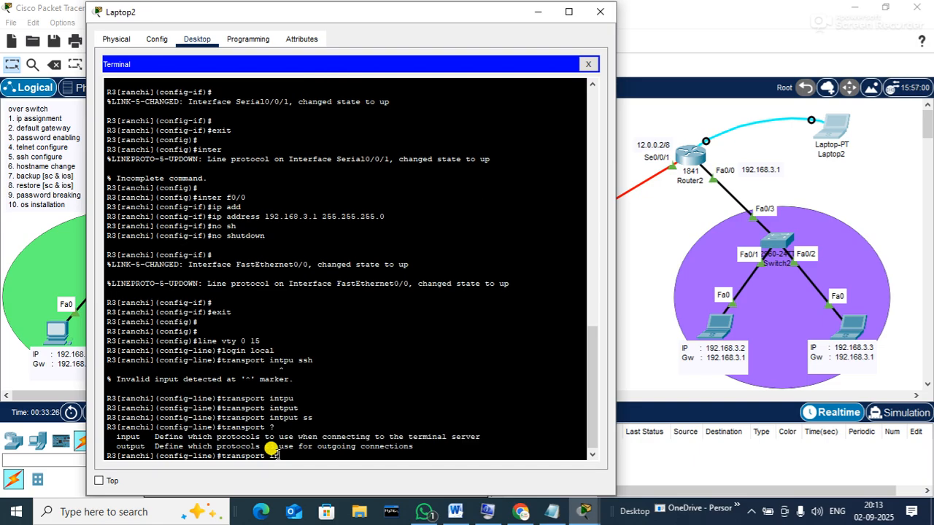
key("Tab")
type("ss")
key("Tab")
key("Return")
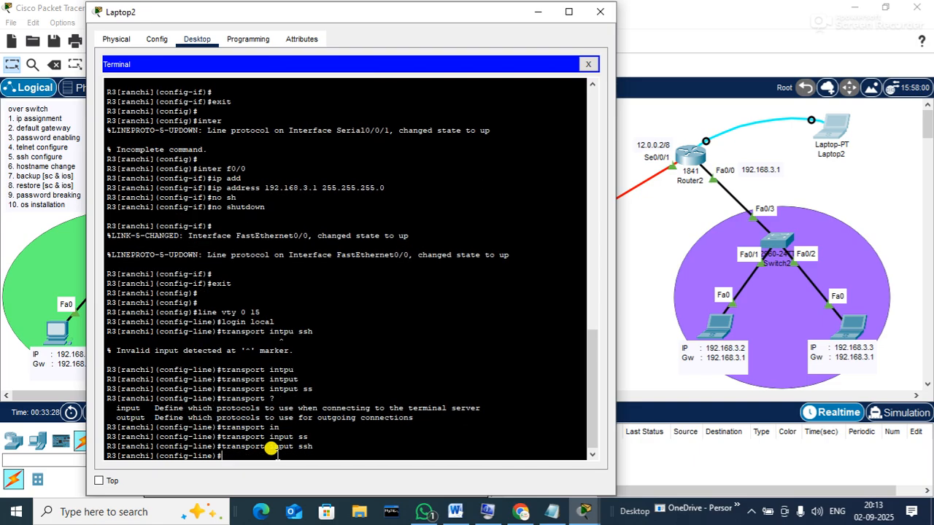
key("Return")
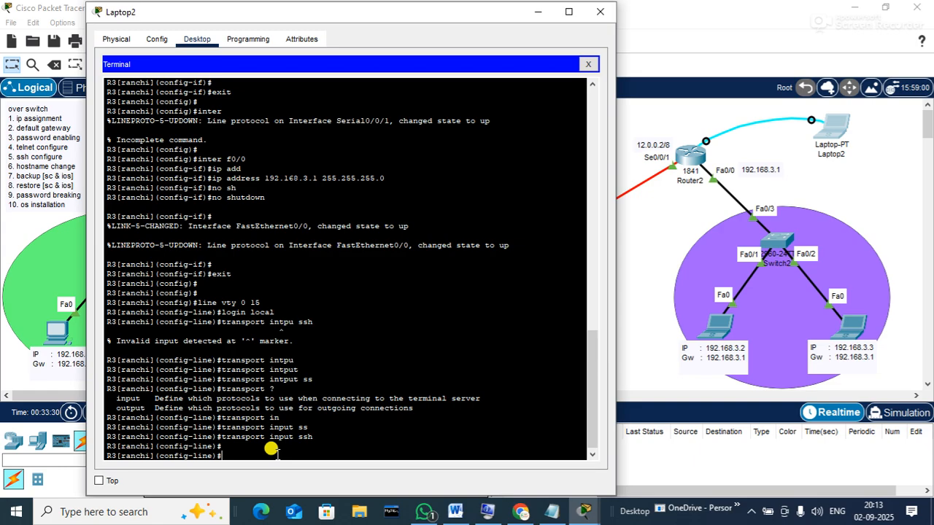
type("exit")
key("Return")
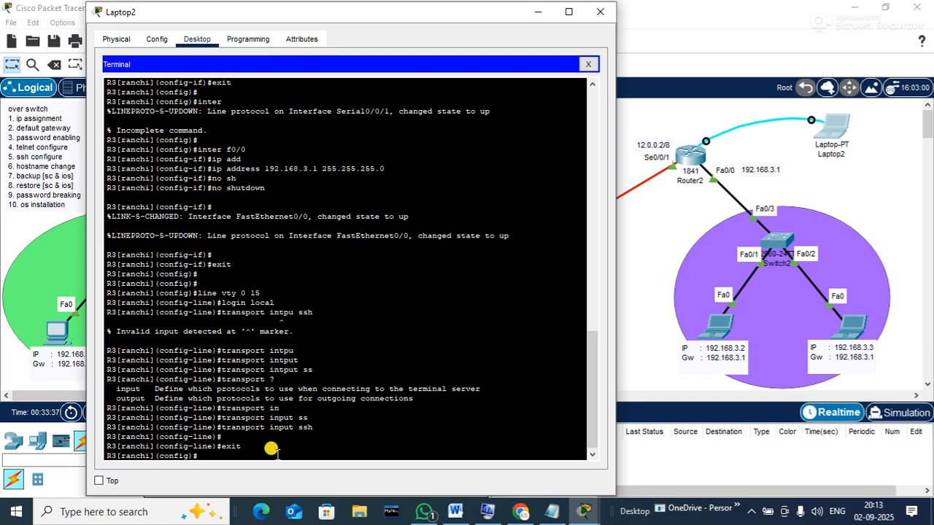
Set R3's IP domain name to hub.net
type("ip domain-n")
key("Tab")
type("hub.net")
key("Return")
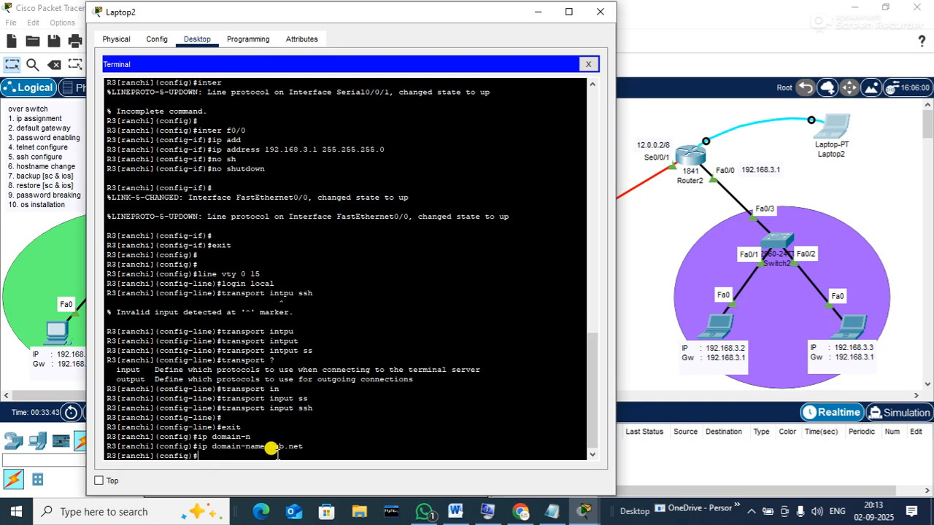
Create a local username with a password and run crypto key generate rsa
type("username shree pa")
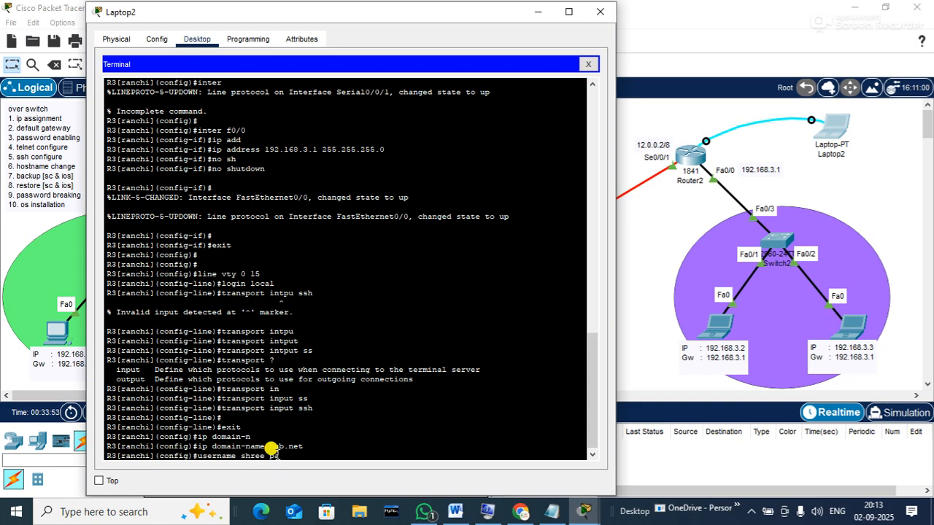
type("ssword")
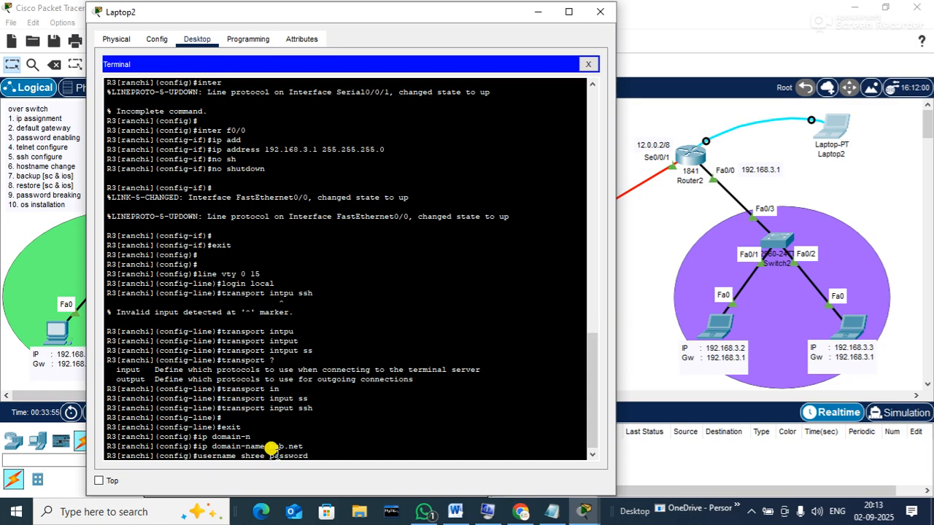
type(" abc@123")
key("Return")
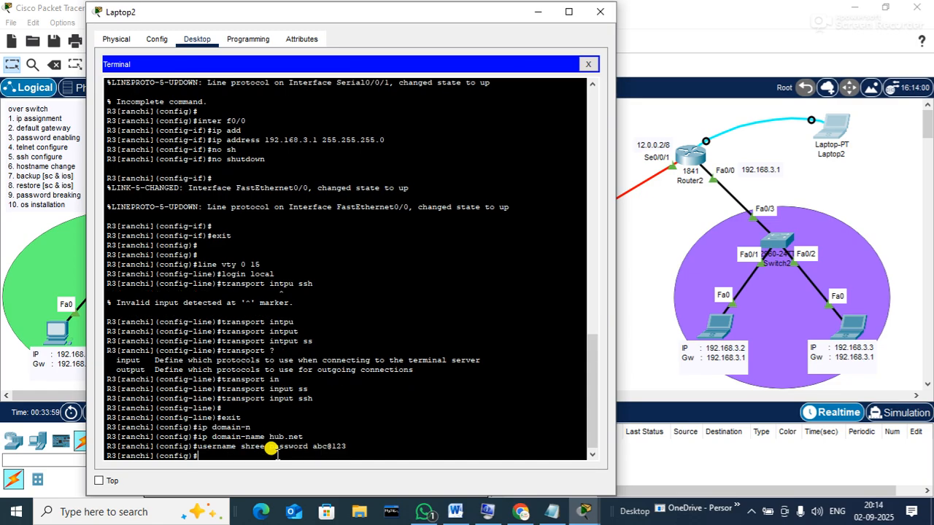
type("crypto key generate rsa")
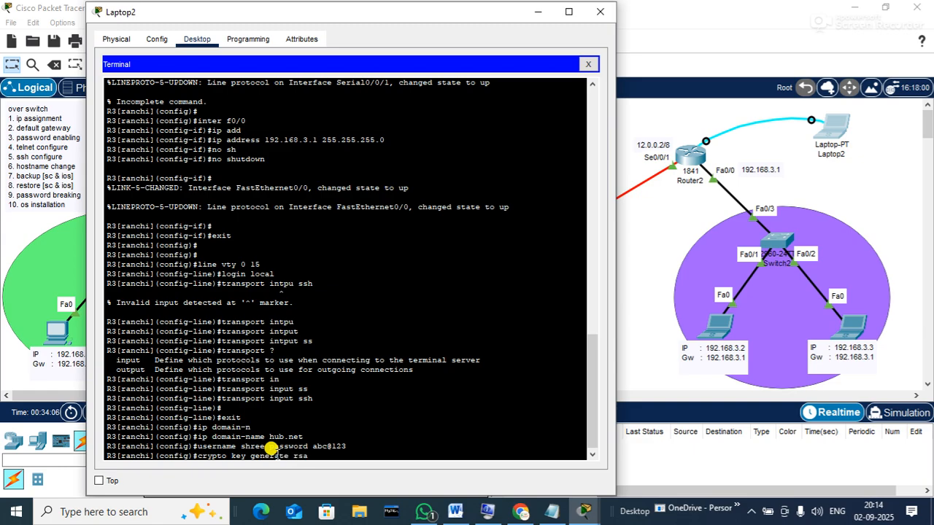
key("Return")
key("Return")
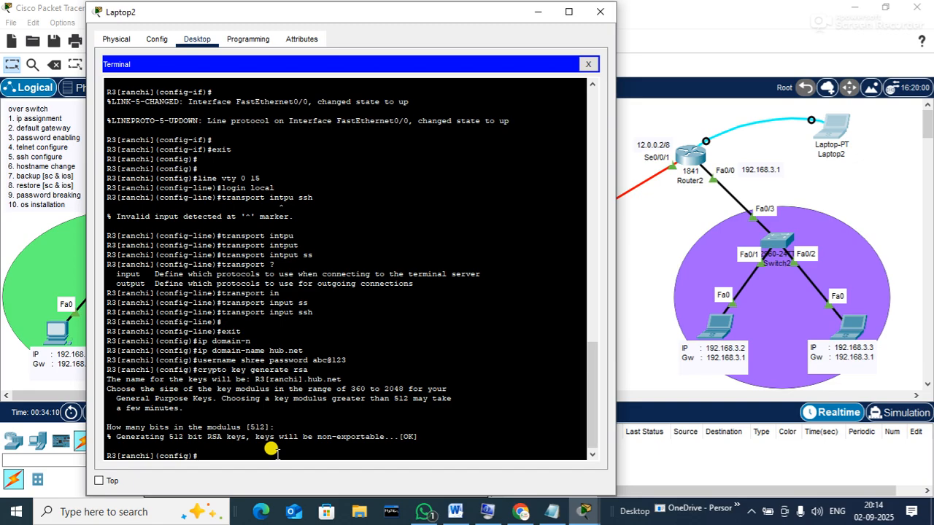
Close Laptop2's window and delete only the Router2–Laptop2 console cable, keeping Laptop2
left_click(600, 17)
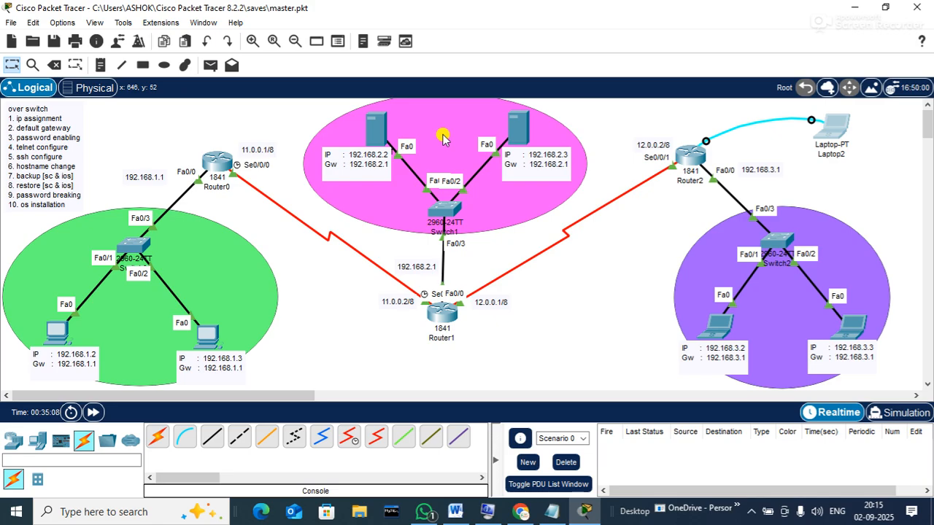
left_click(56, 65)
left_click(510, 272)
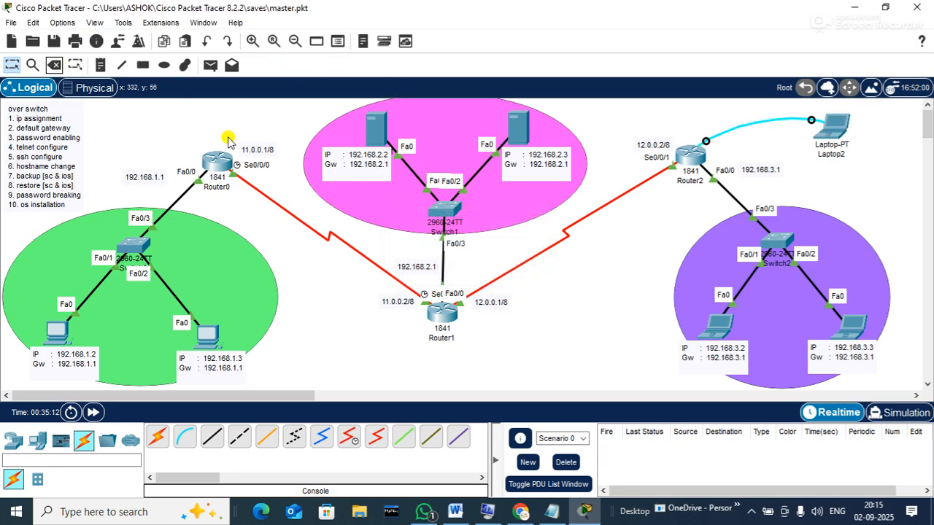
left_click(53, 65)
left_click(749, 121)
Run a console cable from Switch2's Console port to Laptop2's RS 232 port
key("Escape")
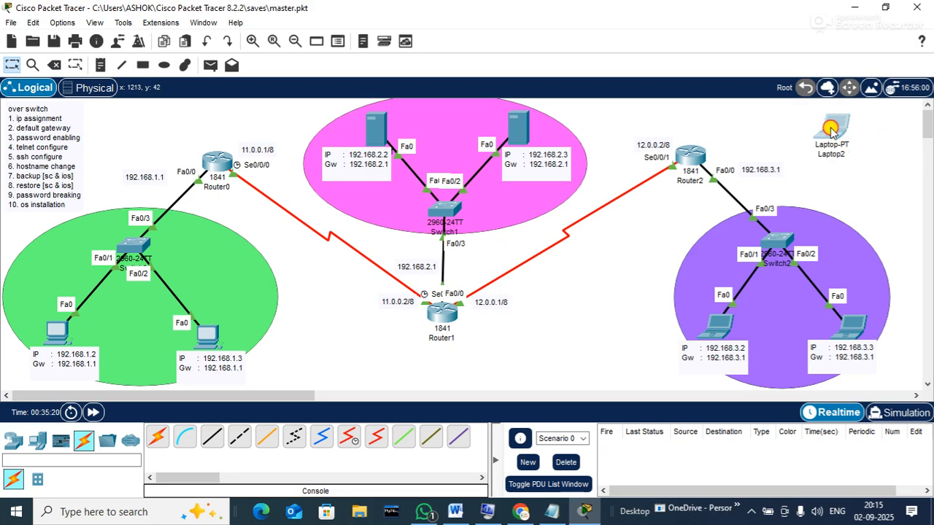
left_click_drag(832, 127, 835, 155)
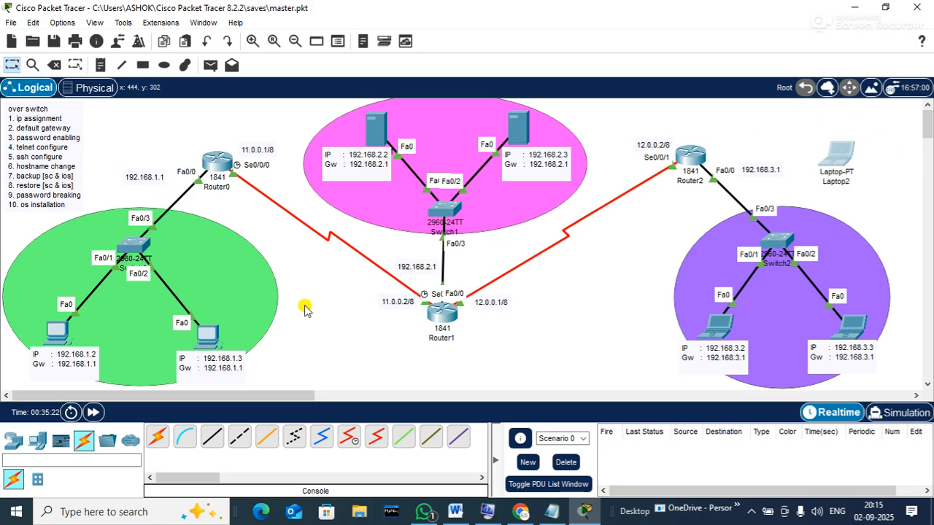
left_click(185, 436)
left_click(777, 244)
left_click(788, 9)
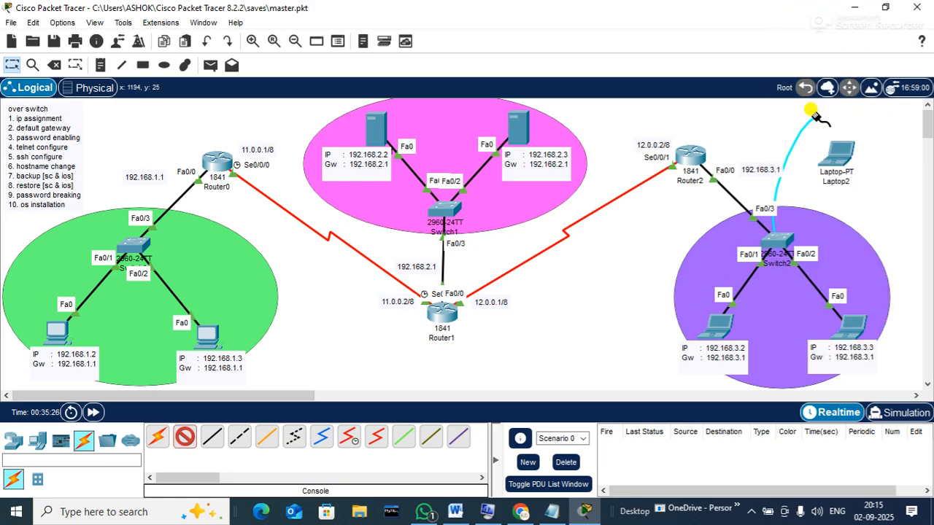
left_click(832, 143)
left_click(839, 154)
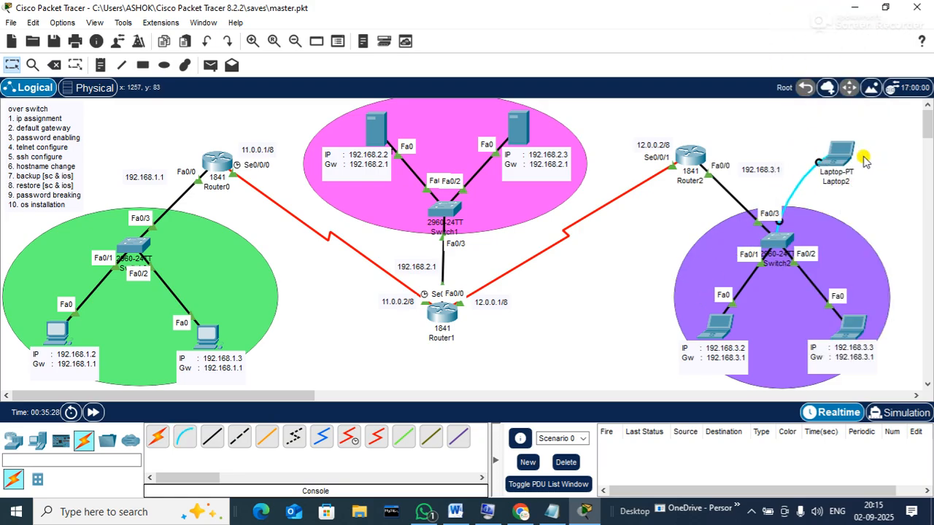
Open Laptop2's configuration window and position it on the left
left_click_drag(833, 151, 841, 139)
left_click(841, 139)
left_click_drag(408, 21, 274, 29)
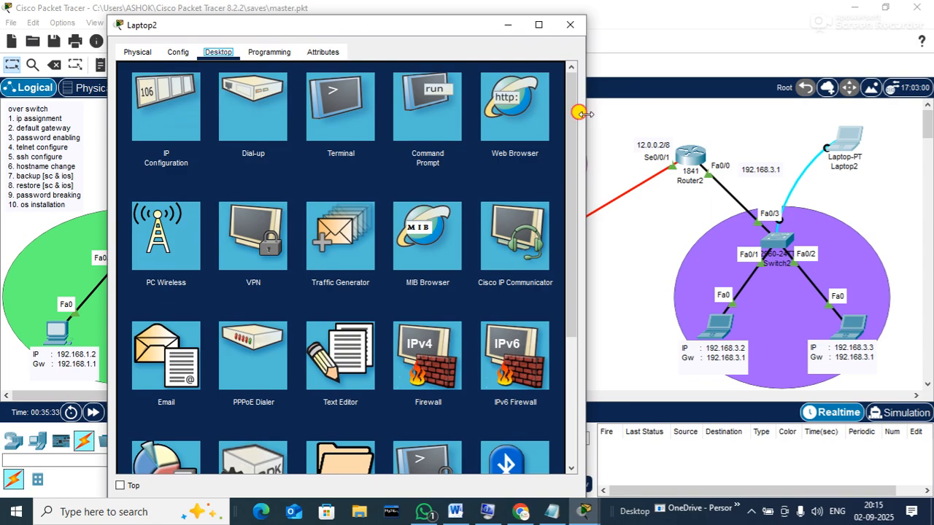
Connect Laptop2's Terminal to the switch and enter global configuration mode
left_click_drag(585, 110, 651, 110)
left_click(384, 110)
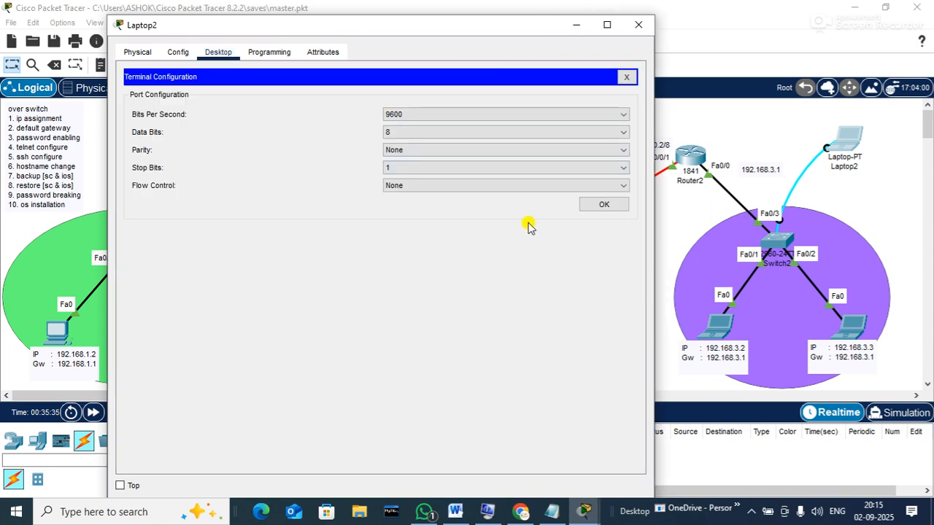
left_click(600, 210)
key("Return")
key("Return")
key("Return")
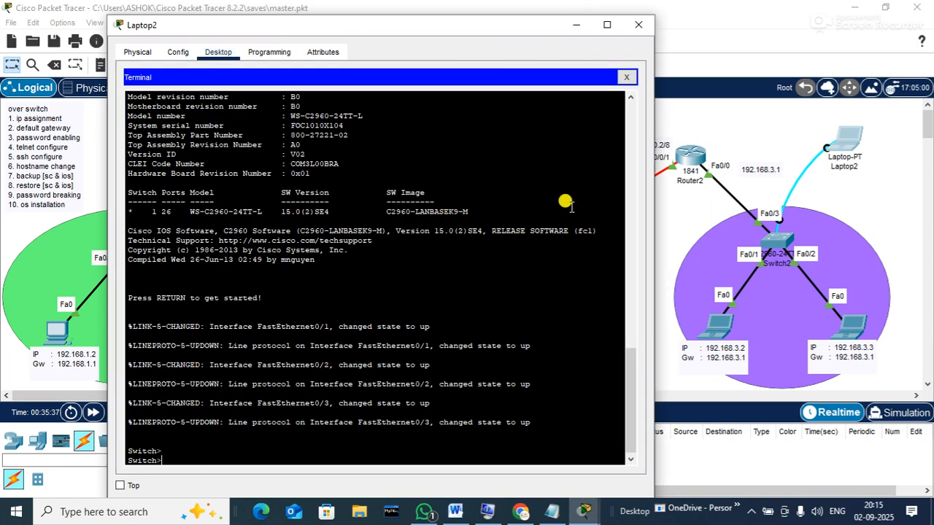
type("en")
key("Return")
type("conf t")
key("Return")
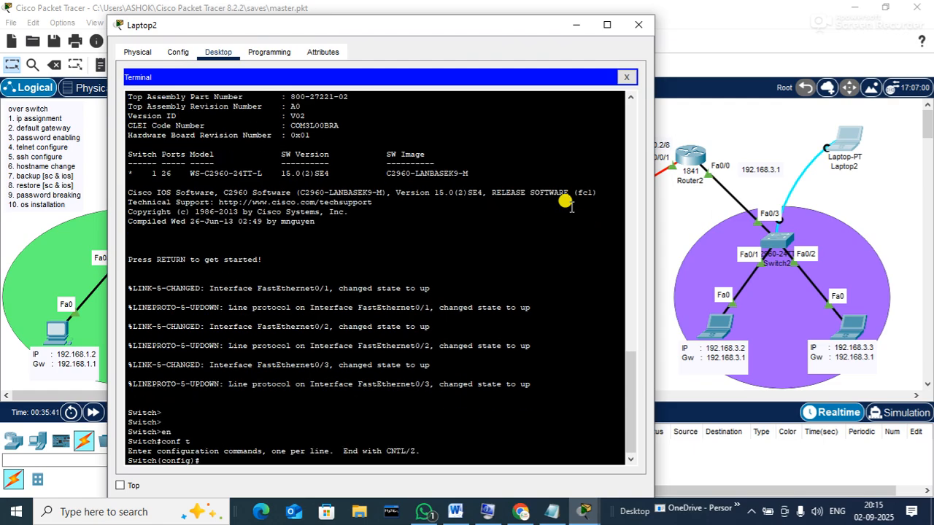
Name the switch S3[Ranchi] and set an enable secret password
type("hostname S3[Ranchi")
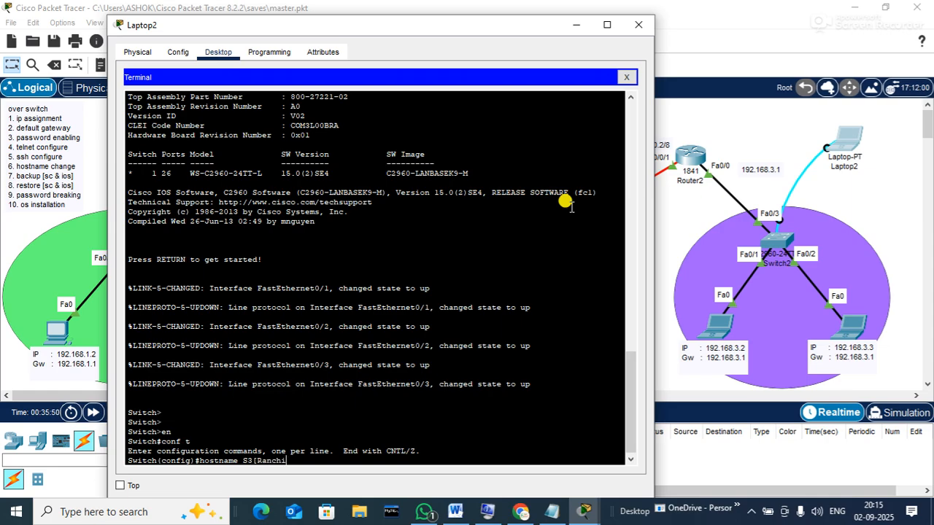
type("]")
key("Return")
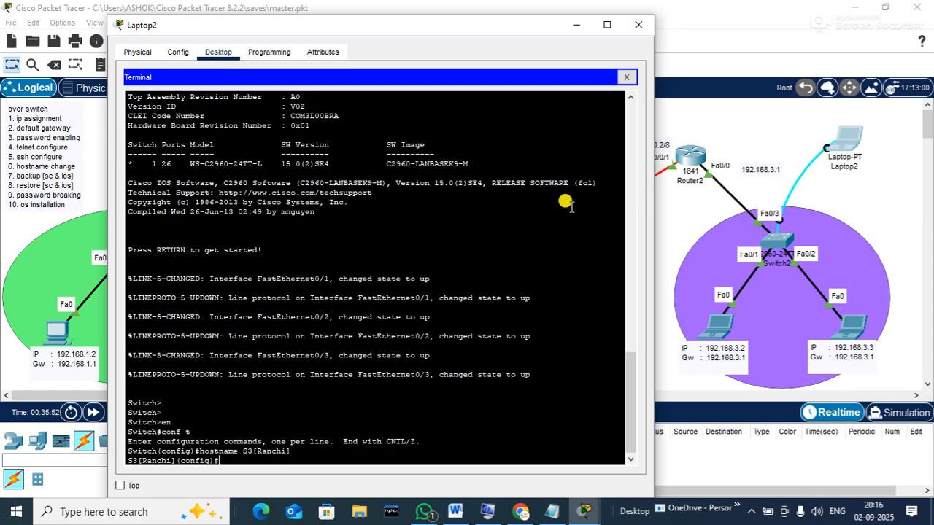
type("enable sec")
key("Tab")
type("abc")
key("Return")
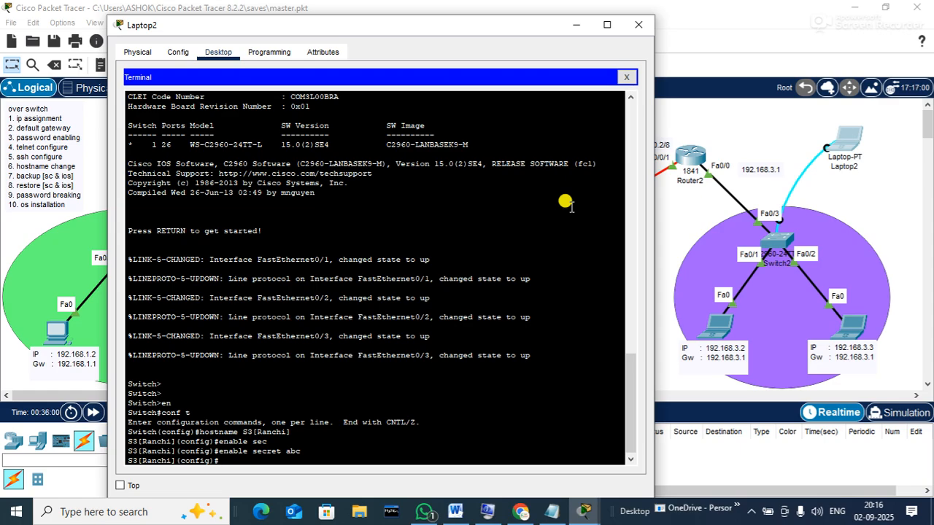
Give interface vlan1 the address 192.168.3.254 255.255.255.0
type("ip add")
key("BackSpace")
key("BackSpace")
key("BackSpace")
key("BackSpace")
key("BackSpace")
key("BackSpace")
type("interface vlan1")
key("Return")
type("ip addr")
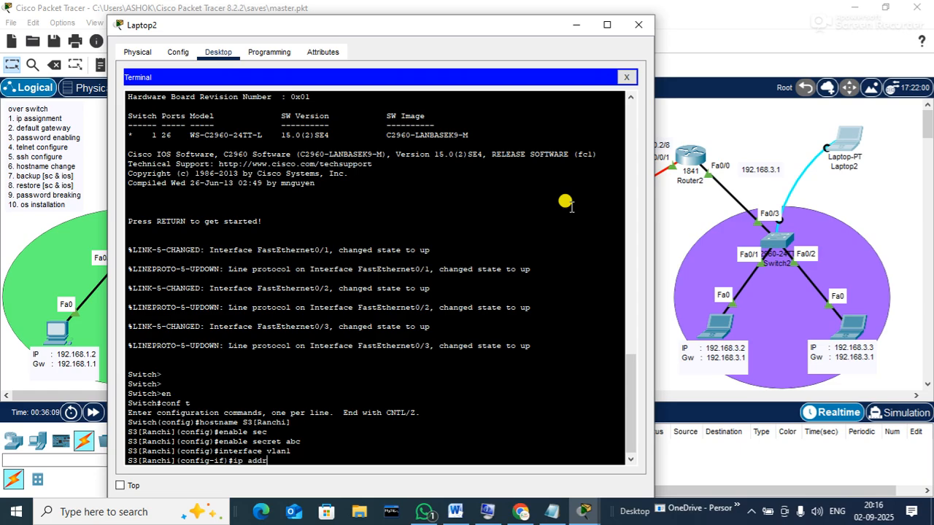
type("ess 192.168.3")
key("BackSpace")
key("BackSpace")
type(".254 255.255.255")
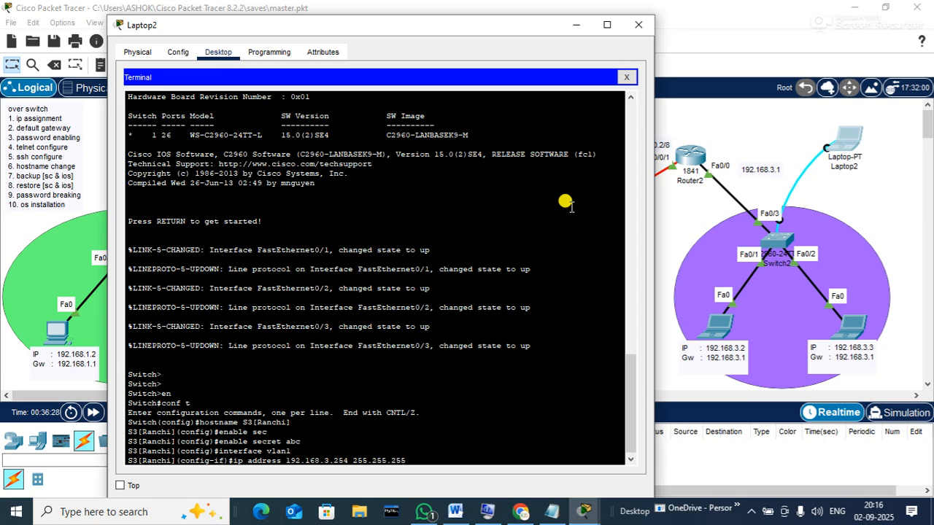
type(".0")
key("Return")
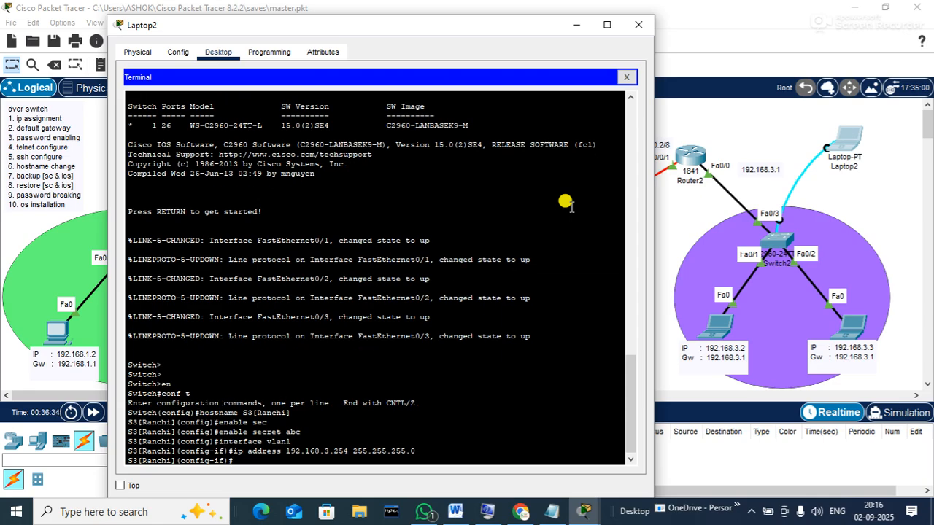
Bring the VLAN 1 interface up and leave interface configuration
type("sh")
key("Tab")
key("Return")
key("Return")
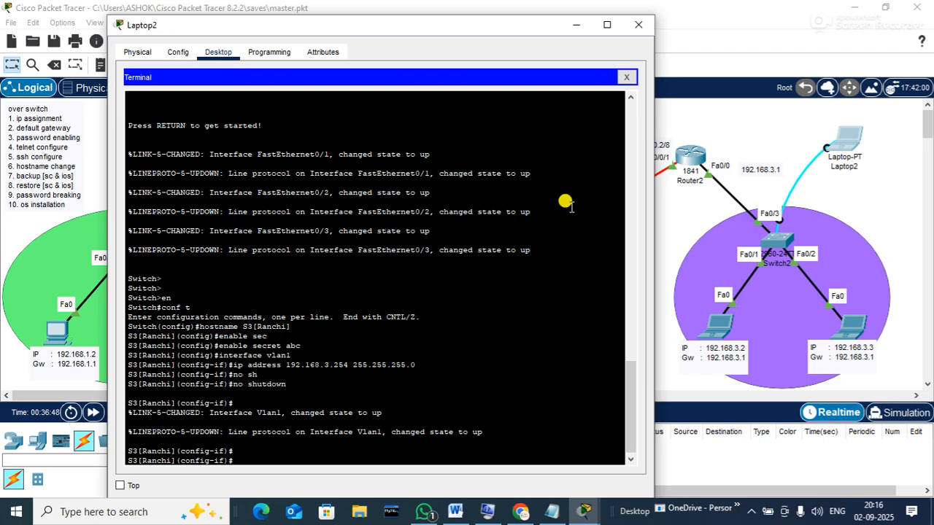
type("exit")
key("Return")
Set the switch's default gateway to 192.168.3.1
type("ip default")
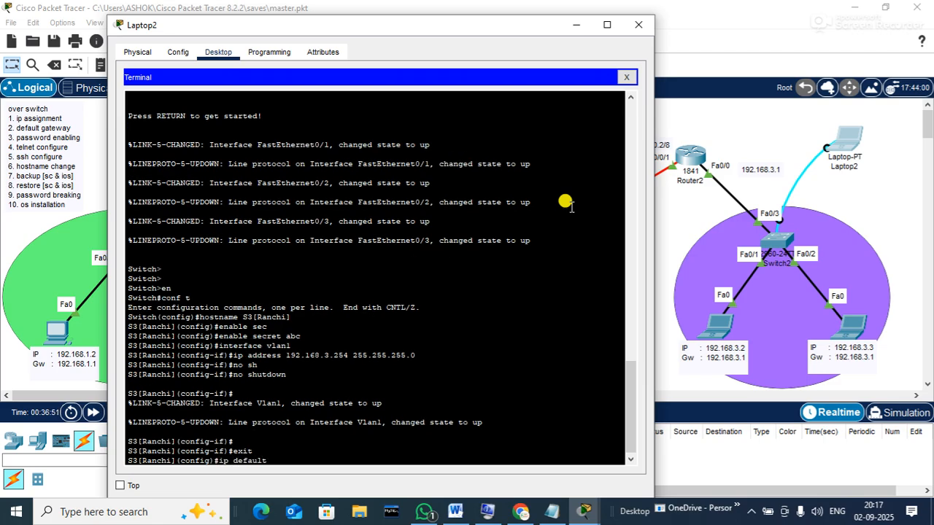
key("Tab")
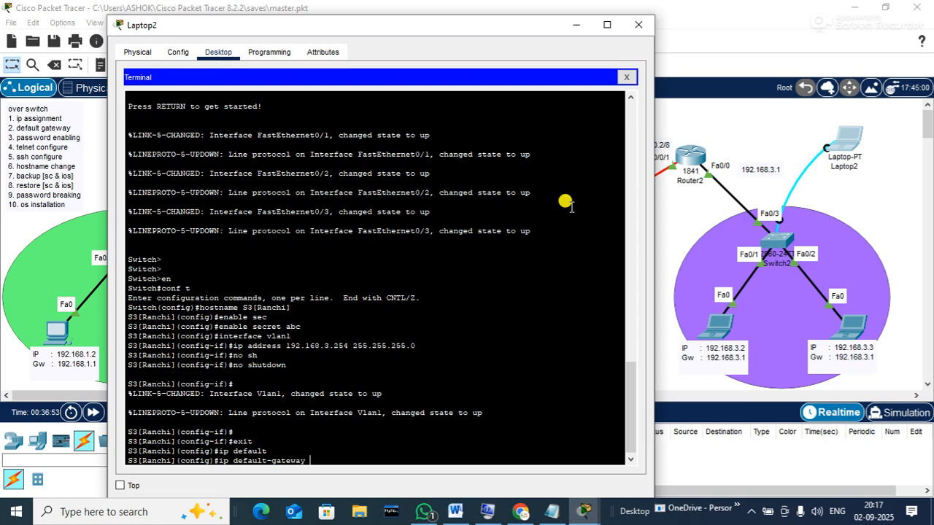
type("192.168.3.1")
key("Return")
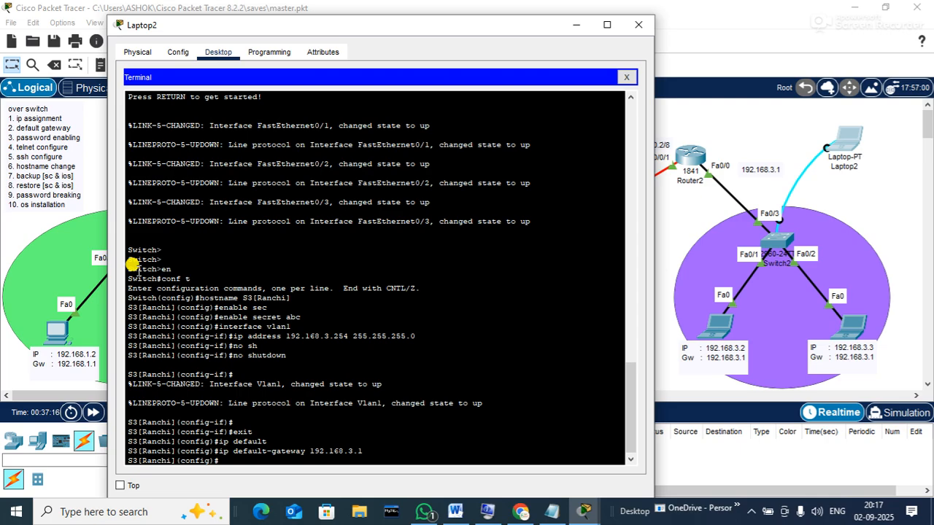
Configure line vty 0 15 with login local and transport input ssh, then exit
type("line vty 0 15")
key("Return")
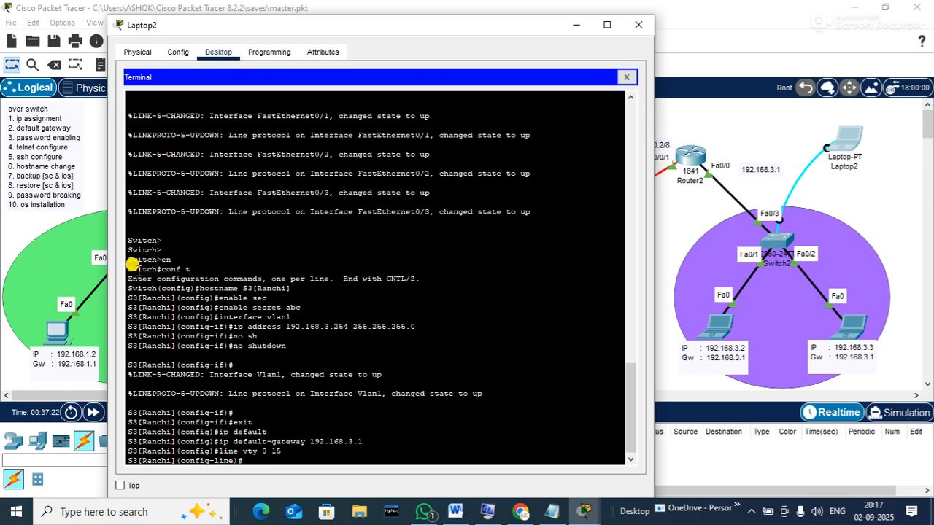
type("login local")
key("Return")
type("trans")
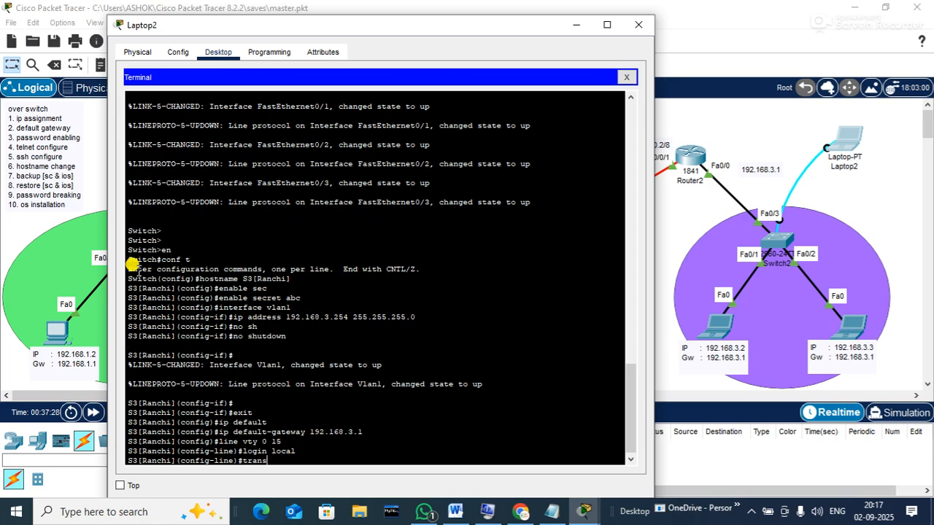
key("Tab")
type("in")
key("Tab")
type("ss")
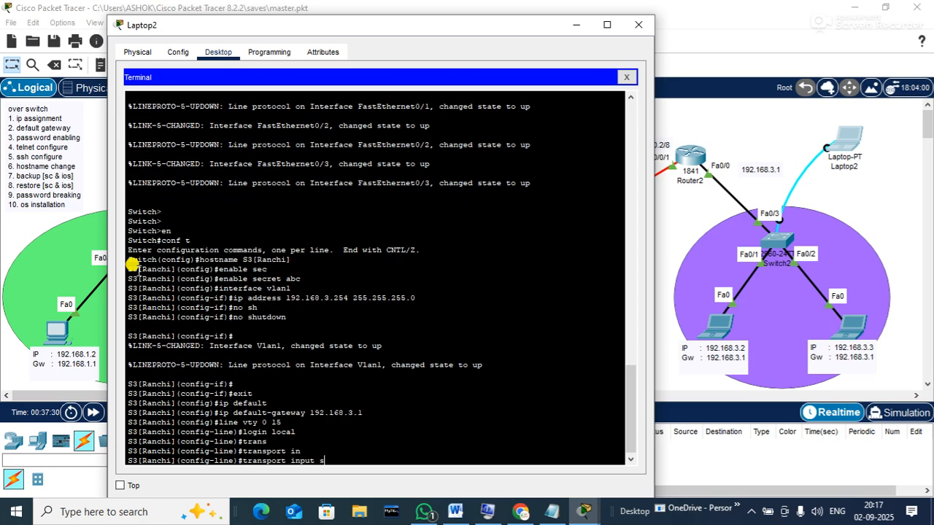
key("Tab")
key("Return")
type("exit")
key("Return")
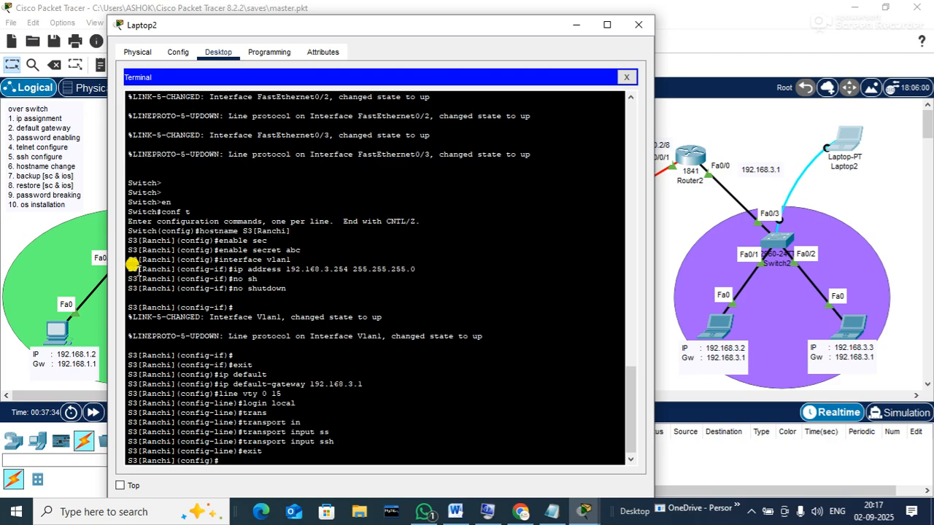
Set the switch's IP domain name to hub.net
type("doa")
key("BackSpace")
type("m")
key("Tab")
type("ain-")
key("Tab")
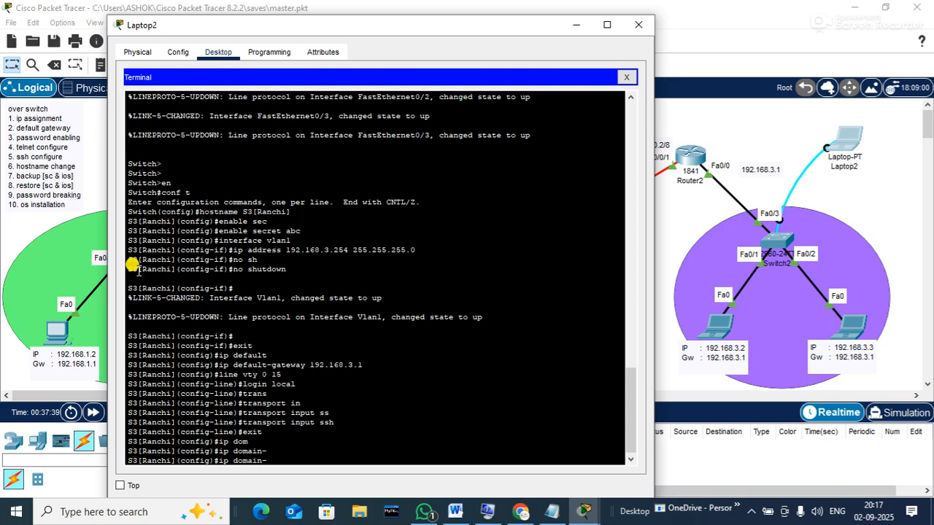
type("n")
key("Tab")
type("hub.net")
key("Return")
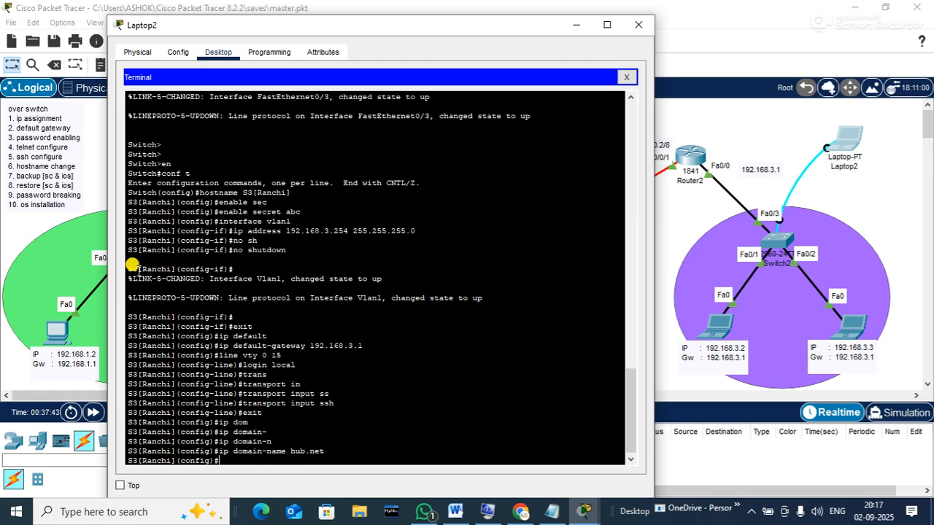
Exit configuration mode and re-enter global configuration with conf t
type("exit")
key("Return")
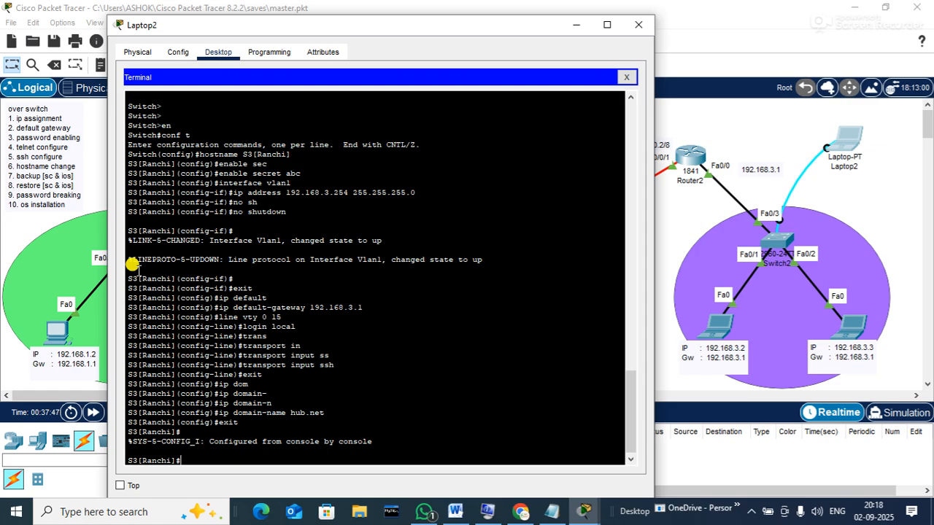
type("conf t")
key("Return")
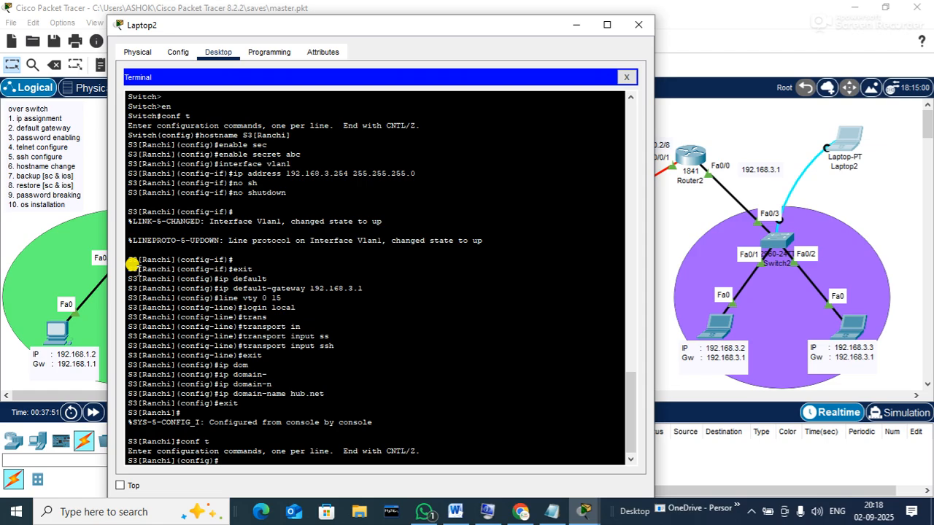
Create a local username account with its password on S3[Ranchi]
type("username")
key("BackSpace")
key("BackSpace")
key("BackSpace")
key("BackSpace")
key("BackSpace")
key("BackSpace")
key("BackSpace")
type("er")
key("Tab")
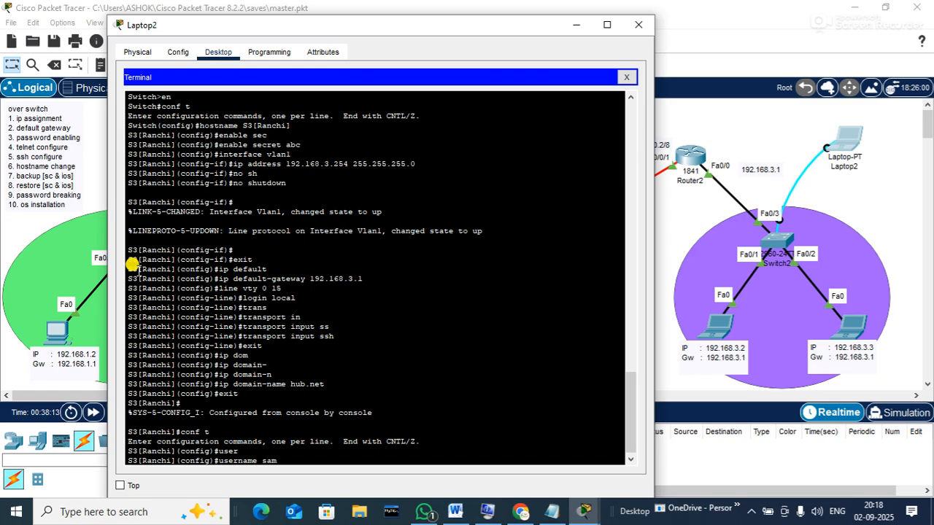
type("password sam@123")
key("Return")
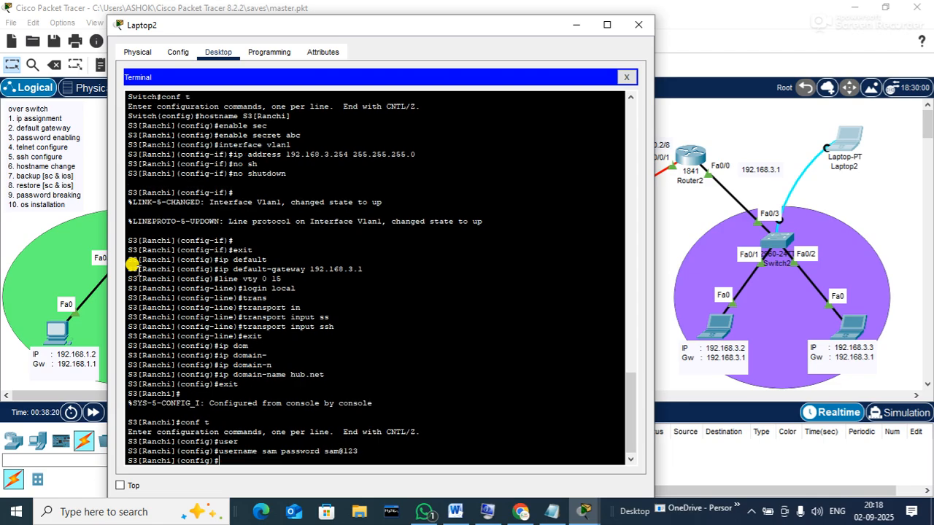
Generate RSA keys with crypto key generate rsa, accepting the 512-bit default
type("cry")
key("Tab")
type("k")
key("Tab")
type("g")
key("Tab")
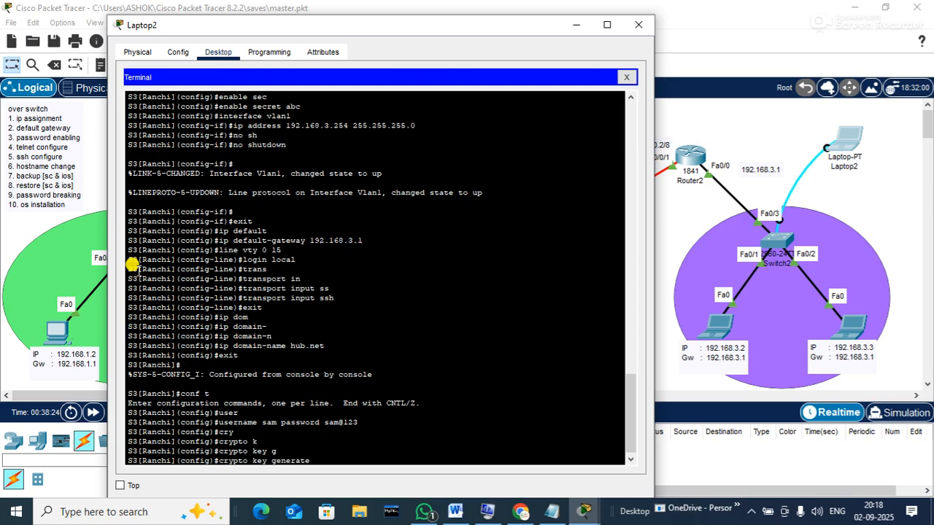
type("r")
key("Tab")
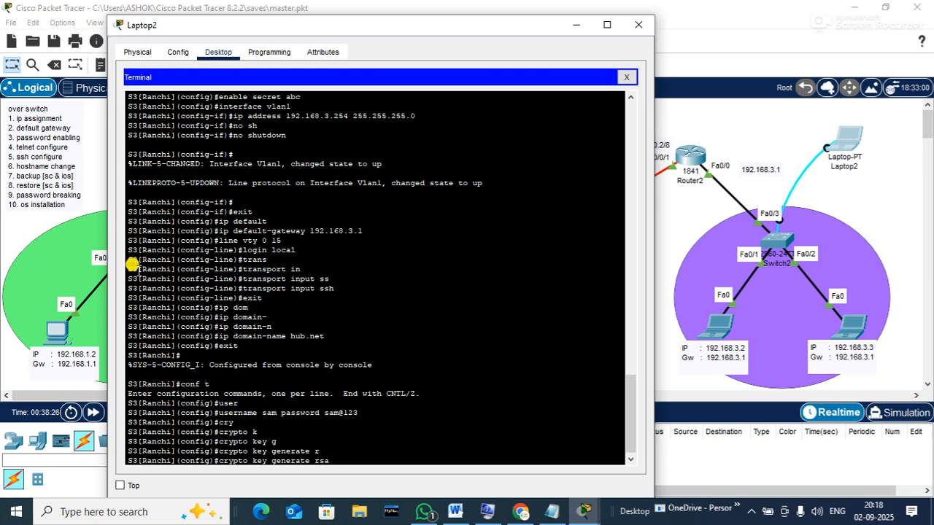
key("Return")
key("Return")
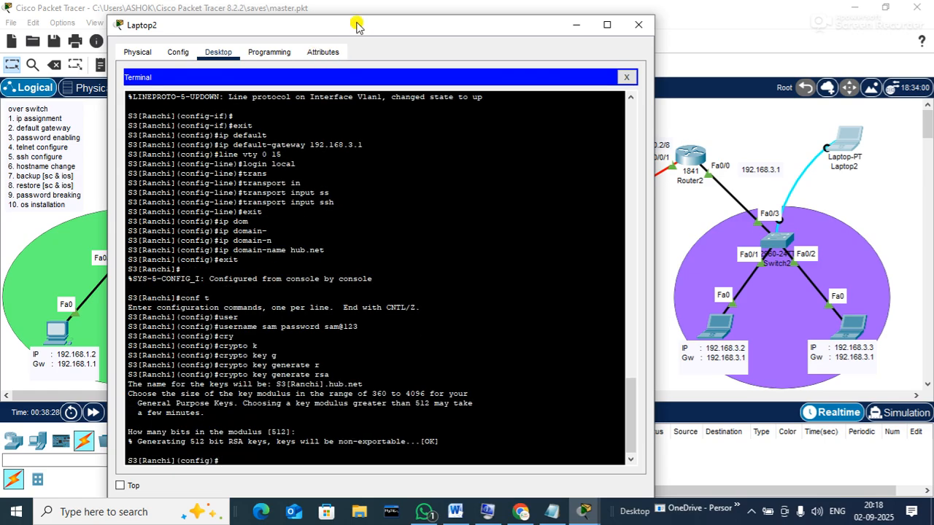
Close Laptop2's terminal window, then briefly open and close Switch0's device window
left_click(629, 23)
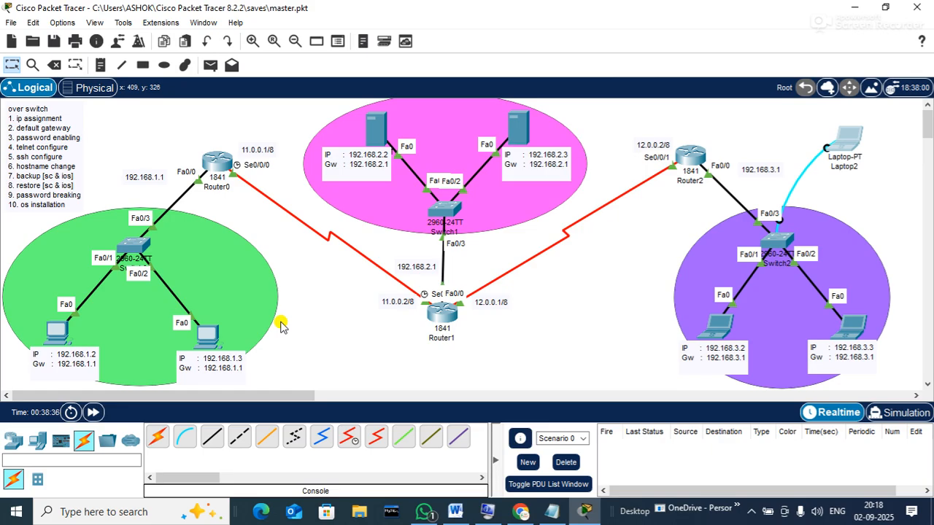
left_click(141, 245)
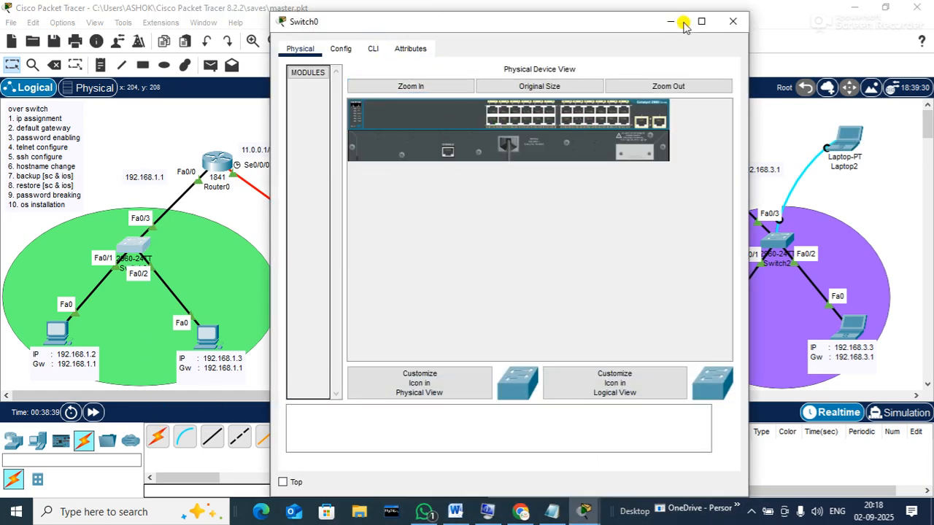
left_click(733, 21)
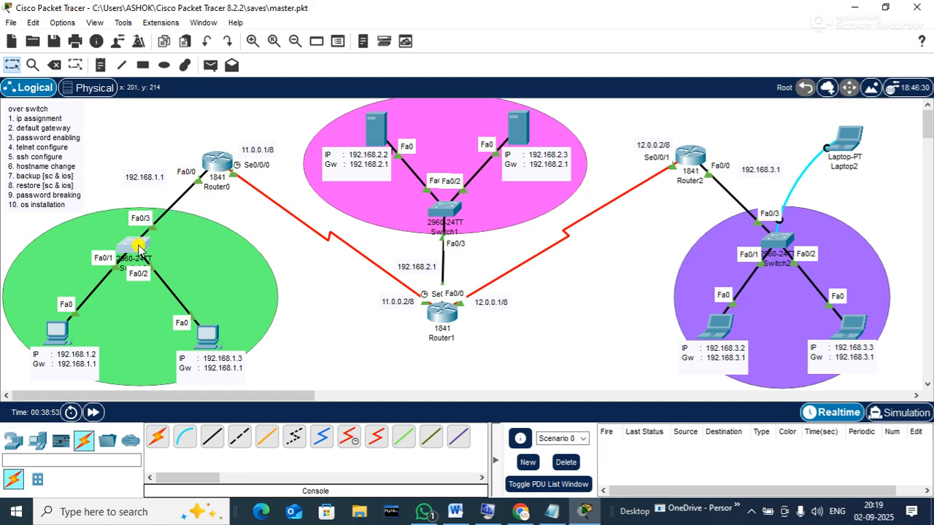
Open Switch0's CLI console and submit password attempts at the User Access Verification prompt
left_click(133, 247)
left_click(374, 50)
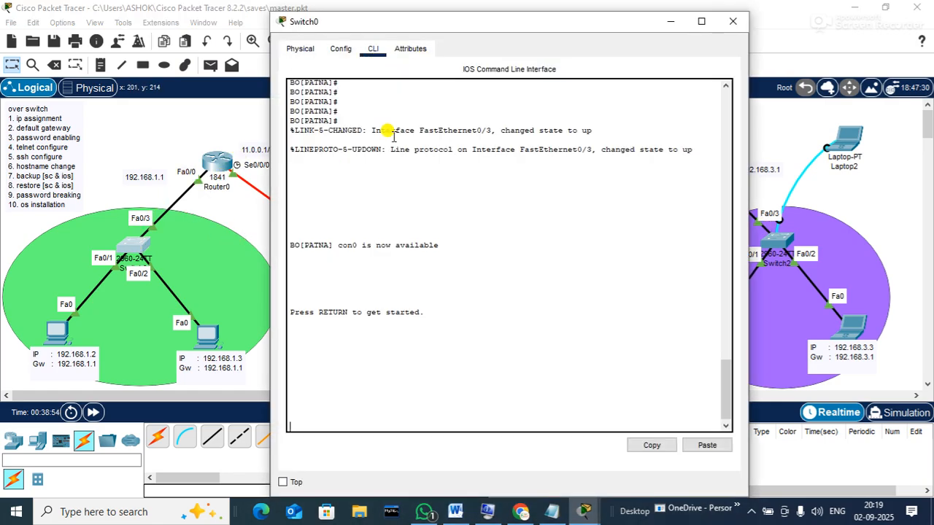
key("Return")
key("Return")
key("Return")
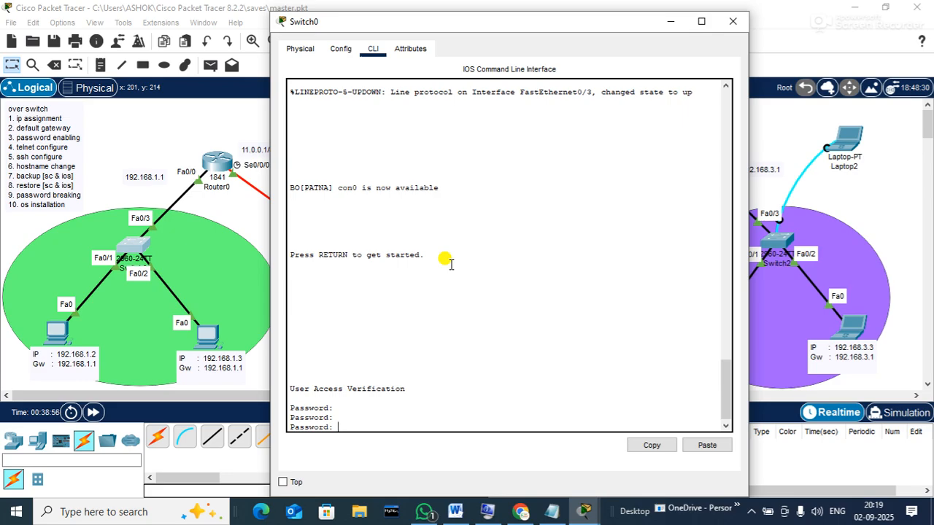
key("Return")
key("Return")
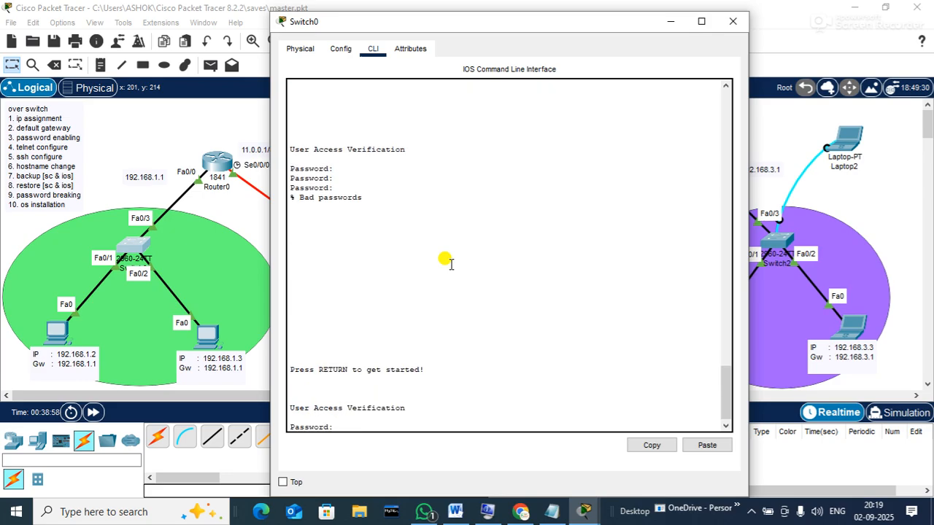
key("Return")
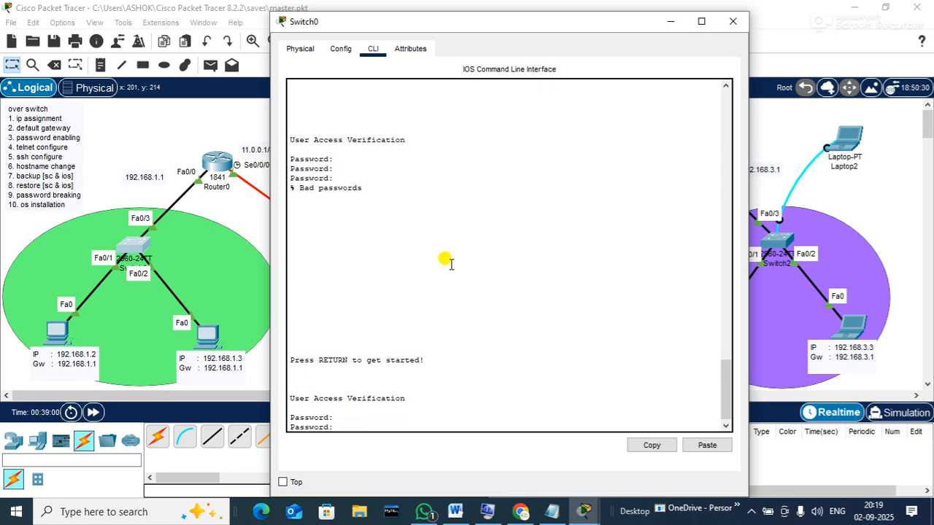
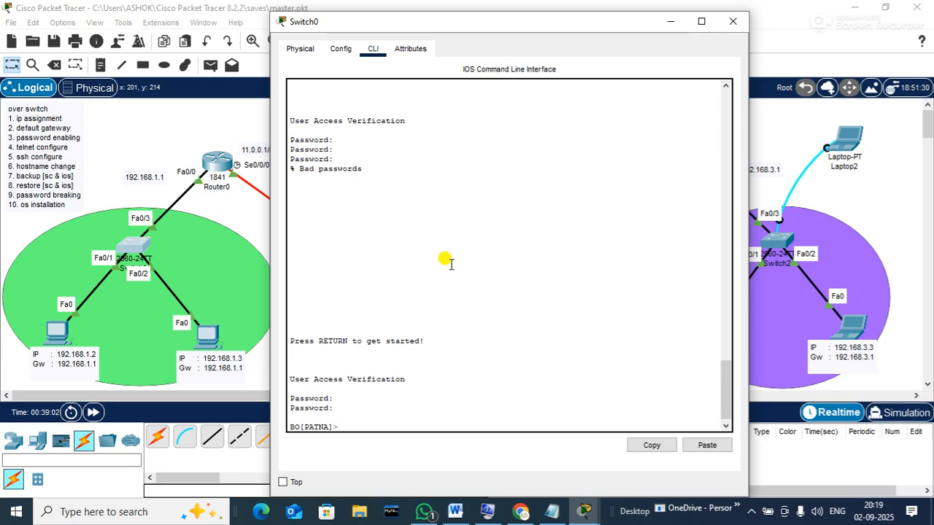
Enter privileged mode on Switch0 with en and its password, save with write, and close the console
left_click_drag(469, 25, 509, 22)
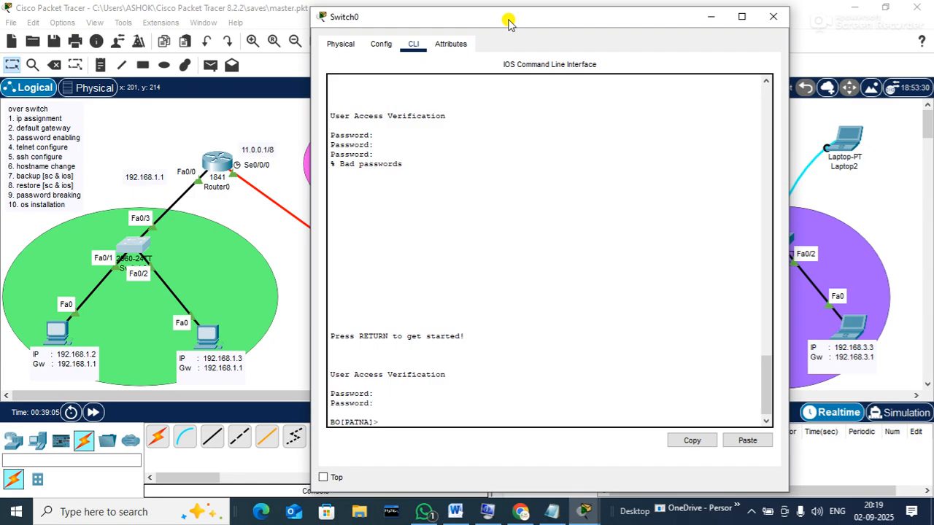
type("en")
key("Return")
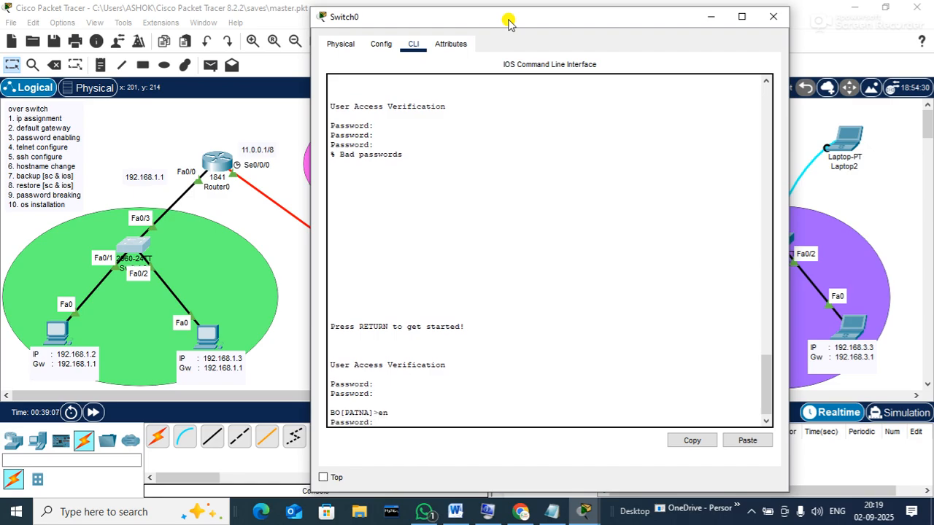
key("Return")
type("write")
key("Return")
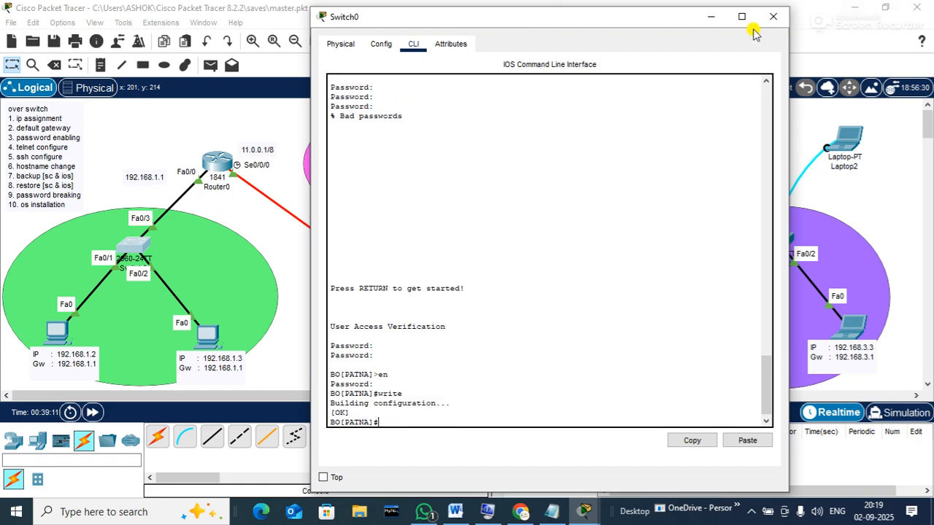
left_click(773, 16)
On Router0's CLI, enter privileged mode with en and save the configuration with WRITE
left_click(215, 163)
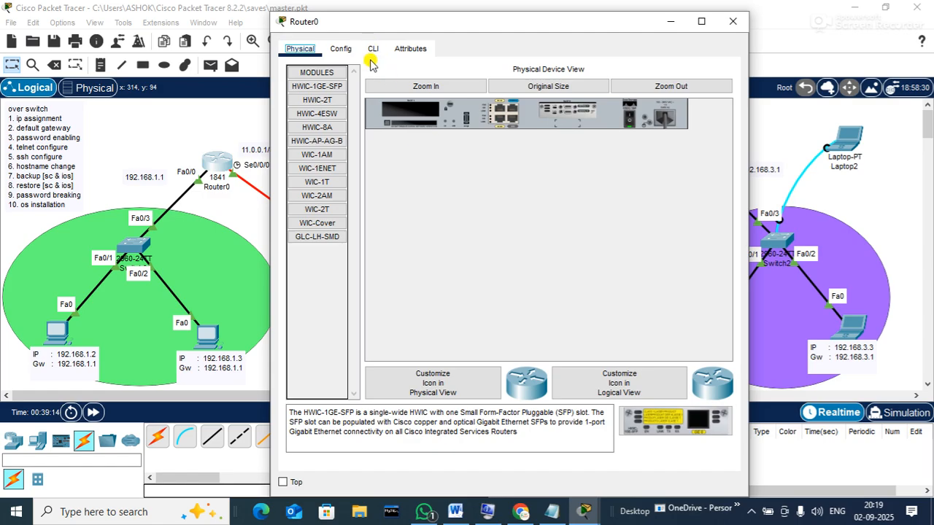
left_click(372, 48)
key("Return")
key("Return")
key("Return")
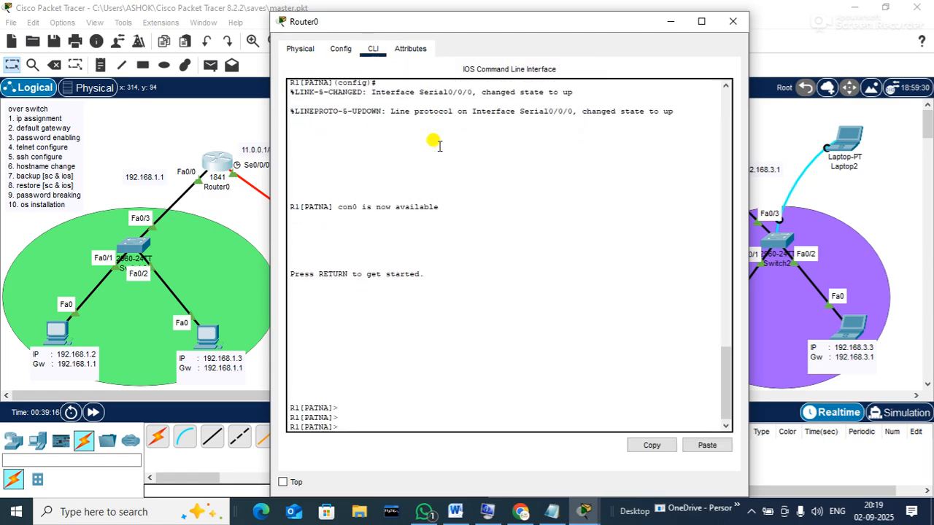
type("en")
key("Return")
key("Return")
key("Return")
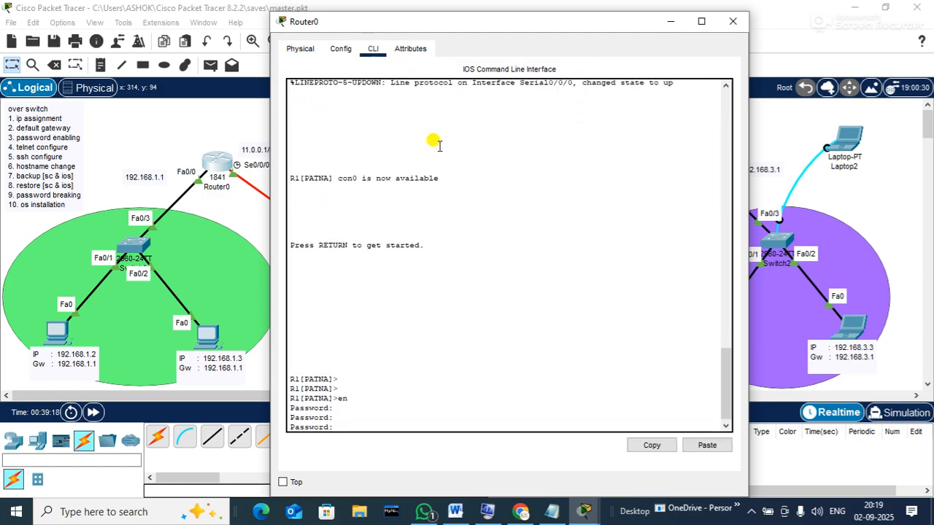
key("Return")
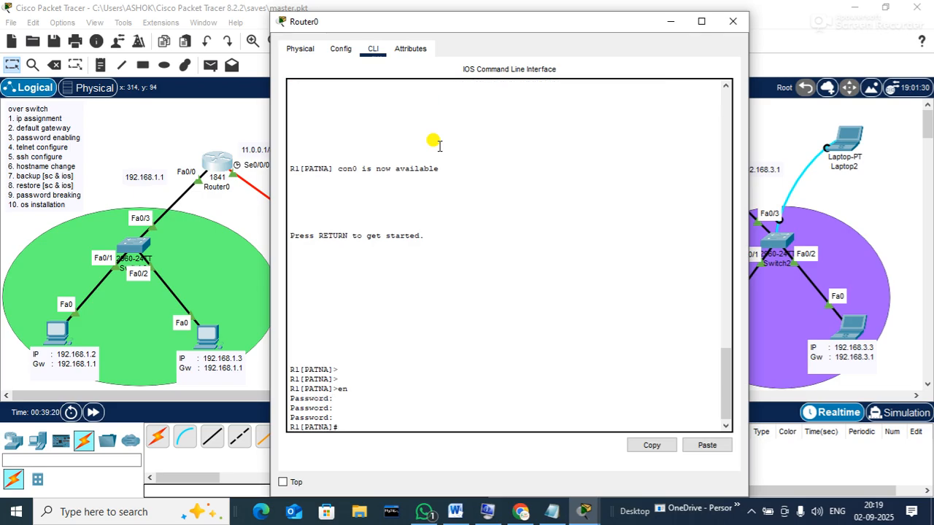
type("WRITE")
key("Return")
left_click(737, 27)
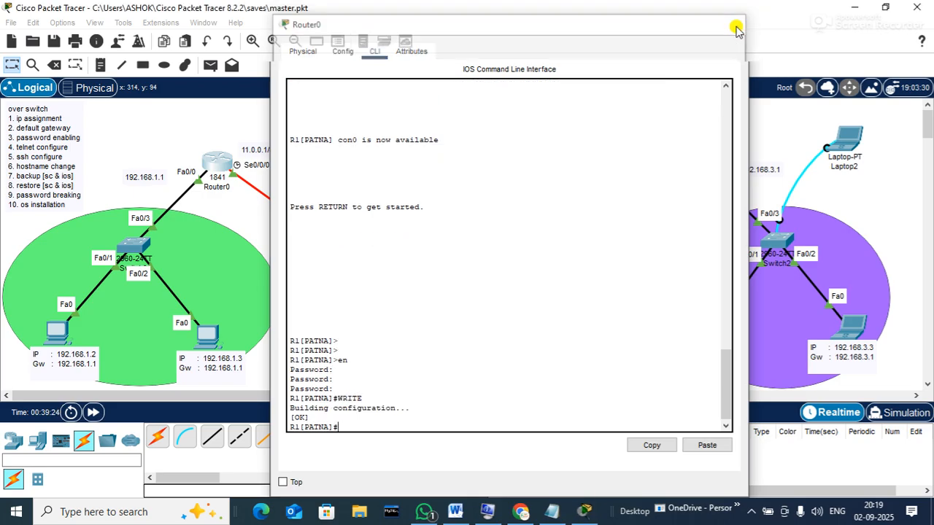
On Router1's CLI, leave configuration mode and save the configuration with WRITE
left_click(442, 312)
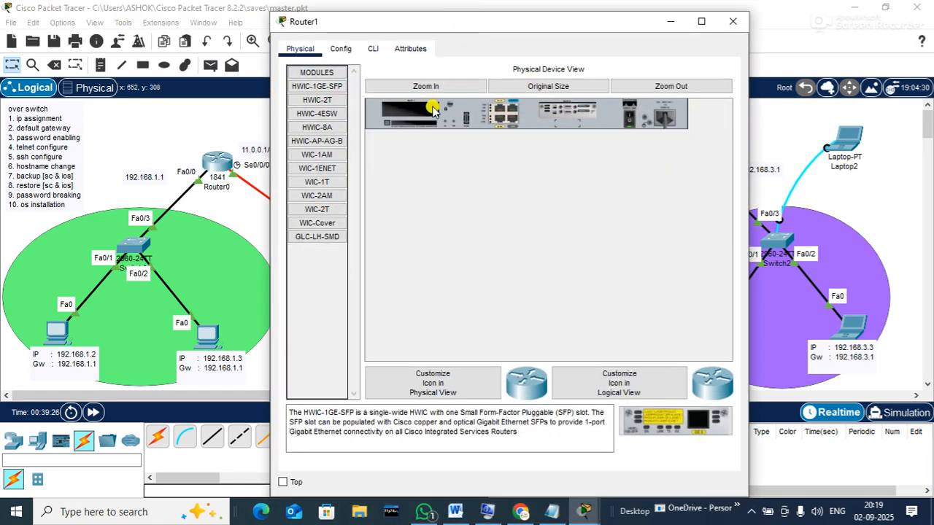
left_click(373, 49)
key("Return")
key("Return")
key("Return")
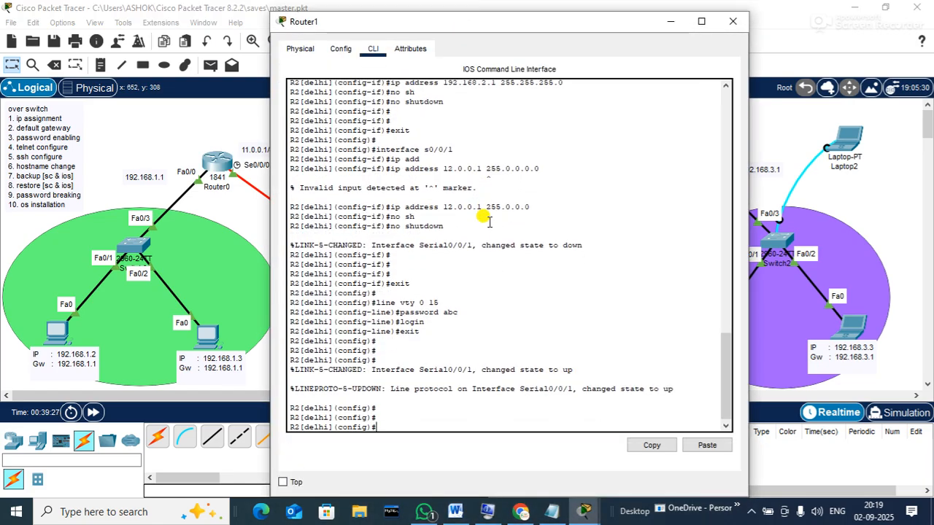
type("IT")
key("Return")
type("WRITE")
key("Return")
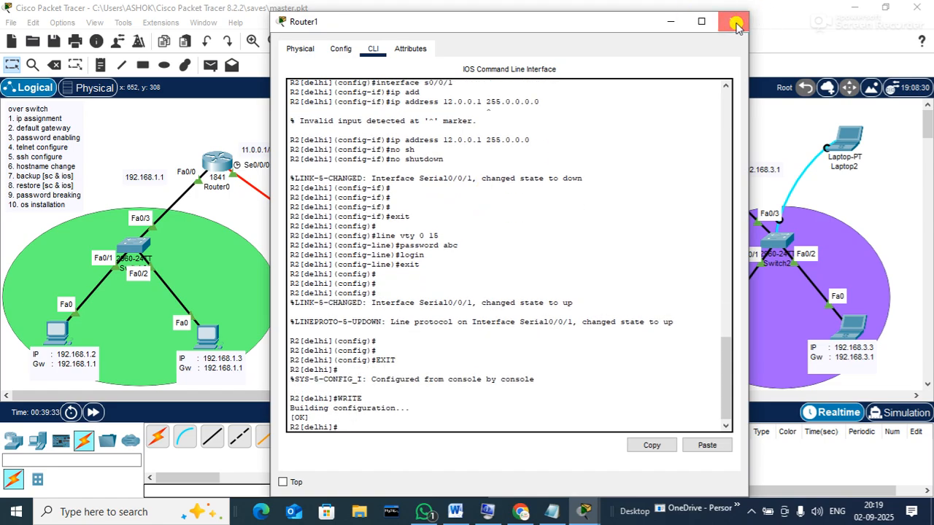
left_click(735, 22)
On Router2's CLI, run EXIT and save the configuration with WRITE
left_click(686, 154)
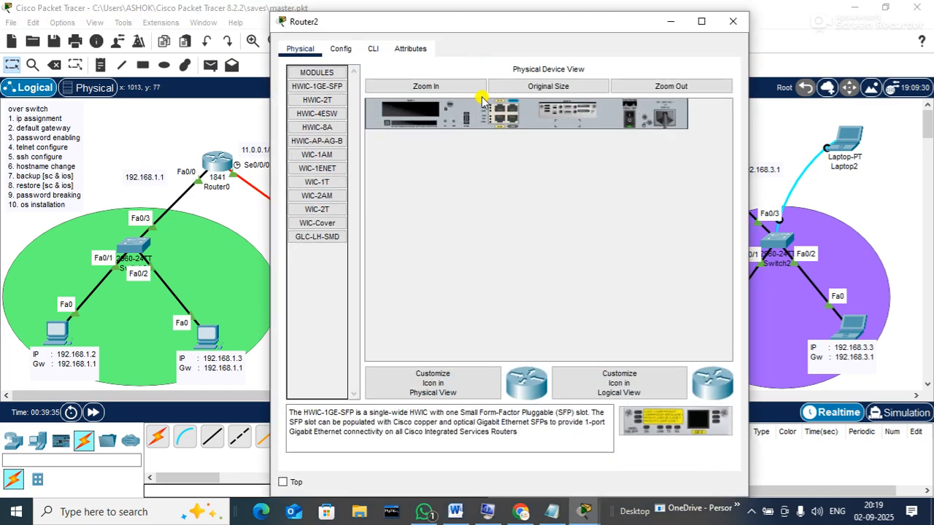
left_click(373, 50)
type("EXIT")
key("Return")
type("WRITE")
key("Return")
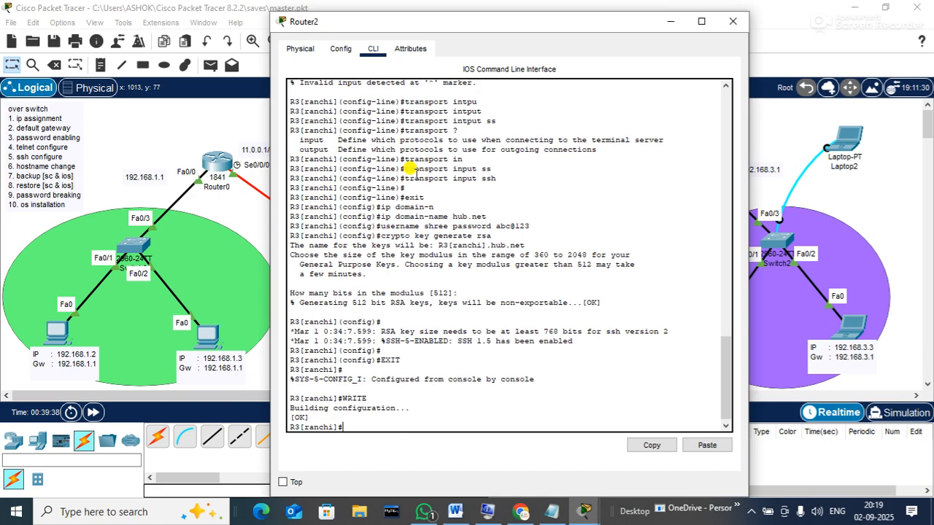
left_click(732, 21)
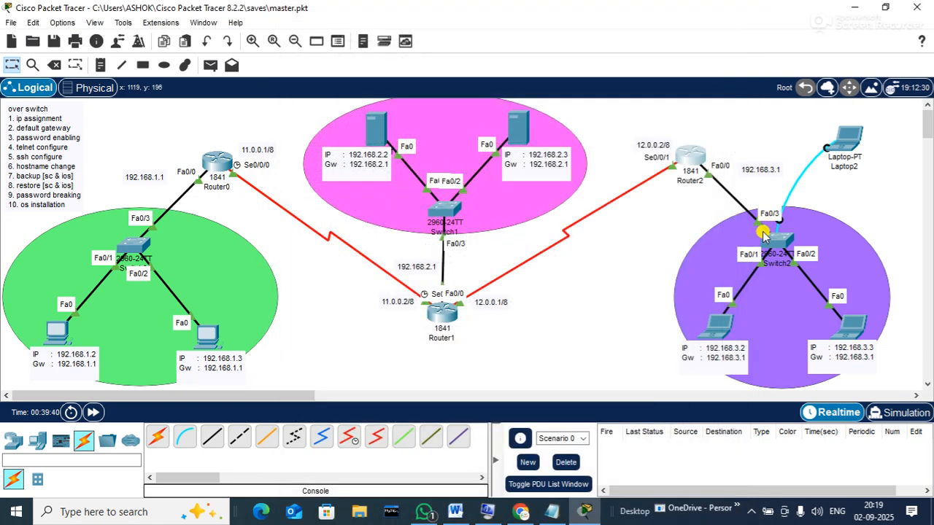
On Switch2's CLI, run EXIT, save the configuration with write twice, and close the window
left_click(779, 240)
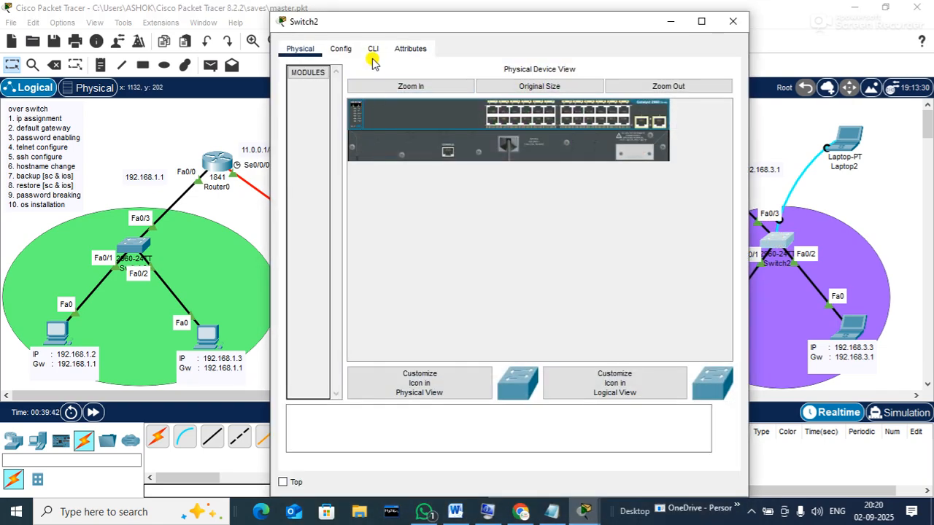
left_click(372, 48)
type("EXIT")
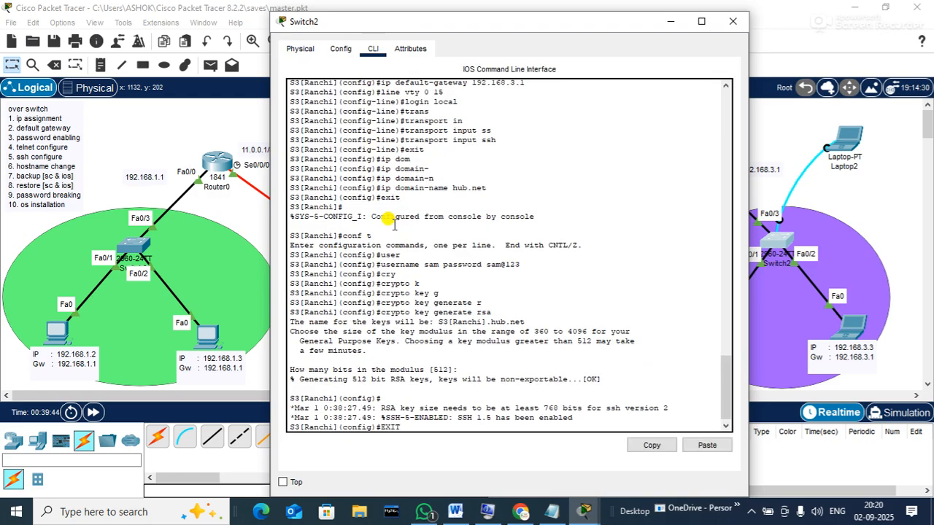
key("Return")
type("WRIT")
key("Return")
key("Up")
key("Return")
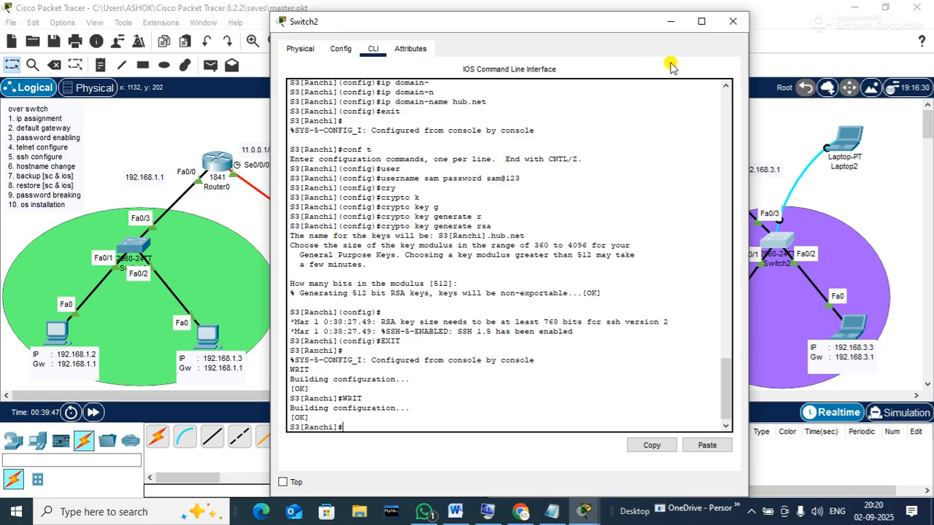
left_click(732, 21)
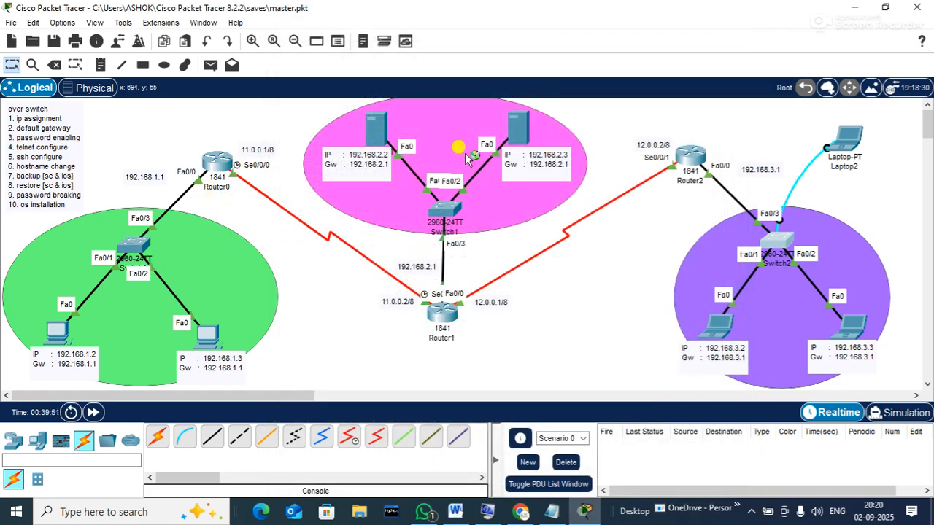
Open Router0's console, enter global configuration mode with CONF T, and widen the window
left_click(210, 161)
left_click(457, 262)
key("Return")
key("Return")
type("CONF T")
key("Return")
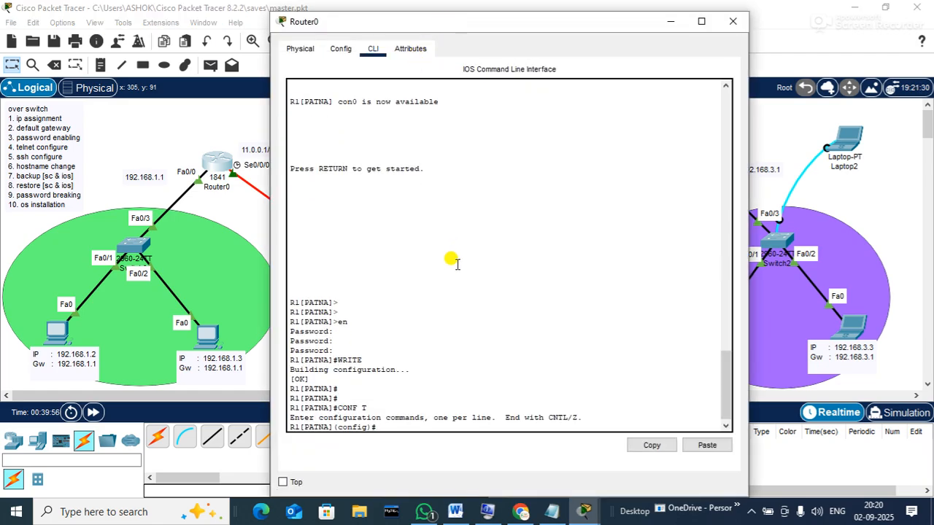
left_click_drag(471, 28, 580, 5)
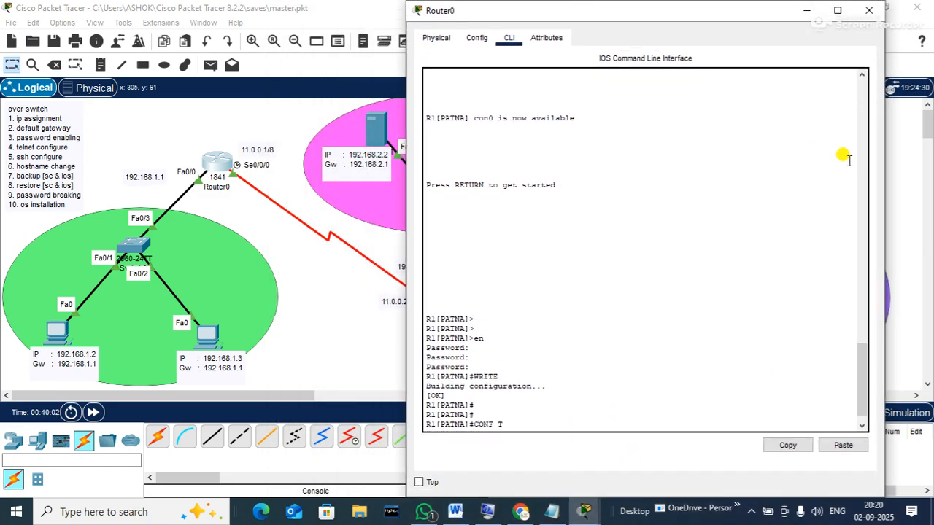
left_click_drag(883, 158, 900, 158)
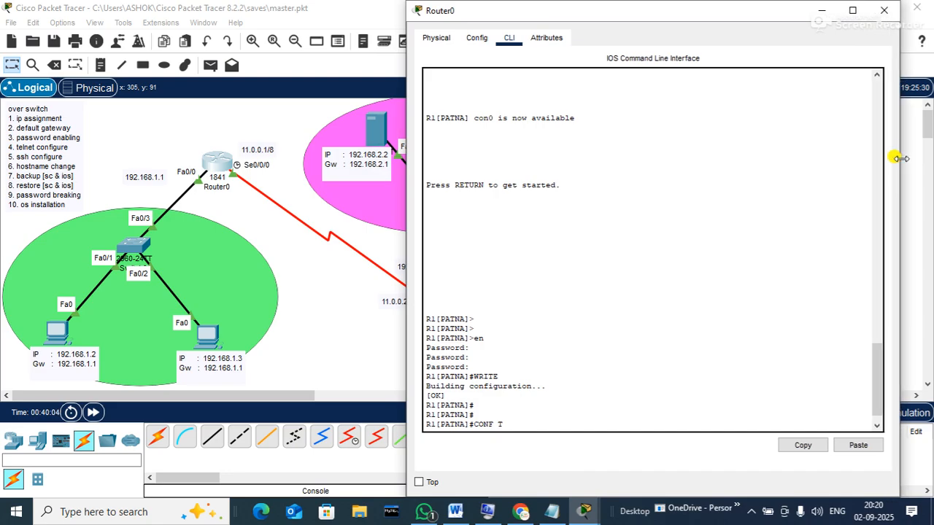
key("Return")
key("Return")
Run ROUTER RIP with NETWORK 192.168.1.0 and NETWORK 11.0.0.0, then close the console
type("ROUTER RIP")
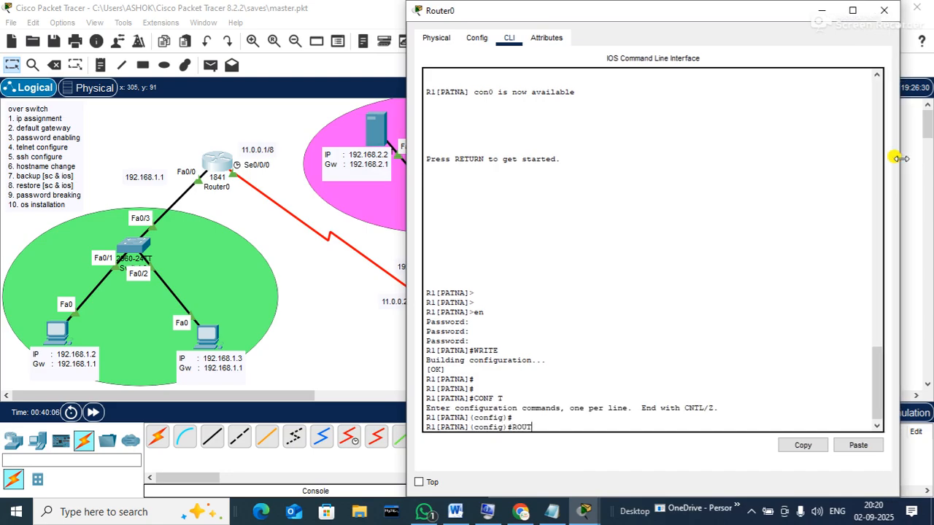
key("Return")
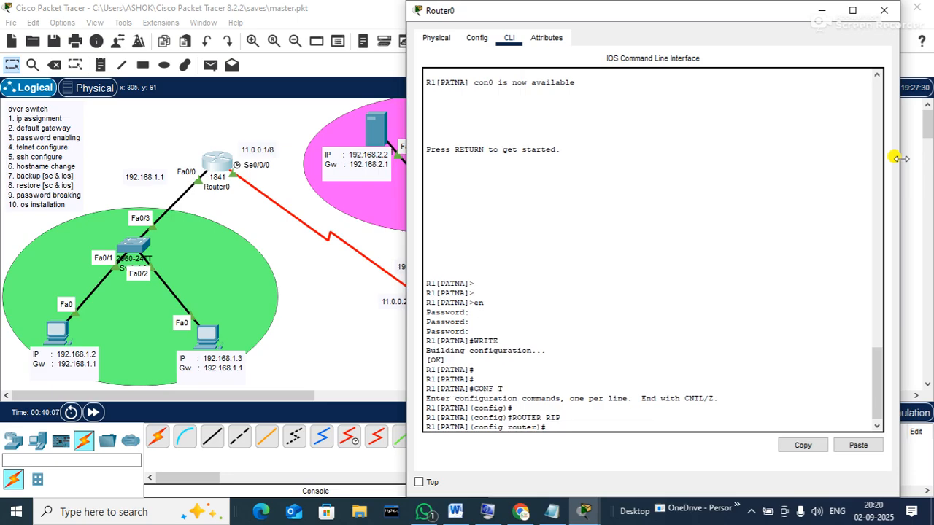
type("NETWORK")
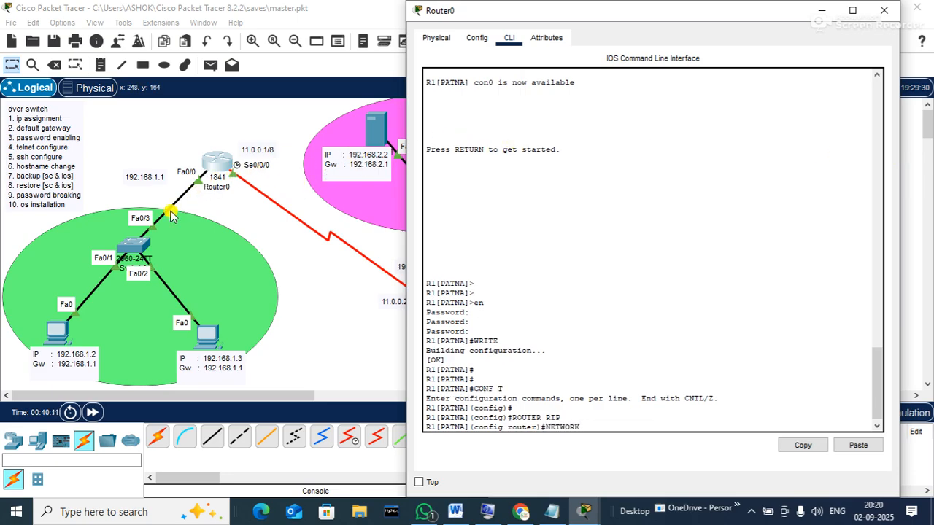
type(" 192.168.1.0")
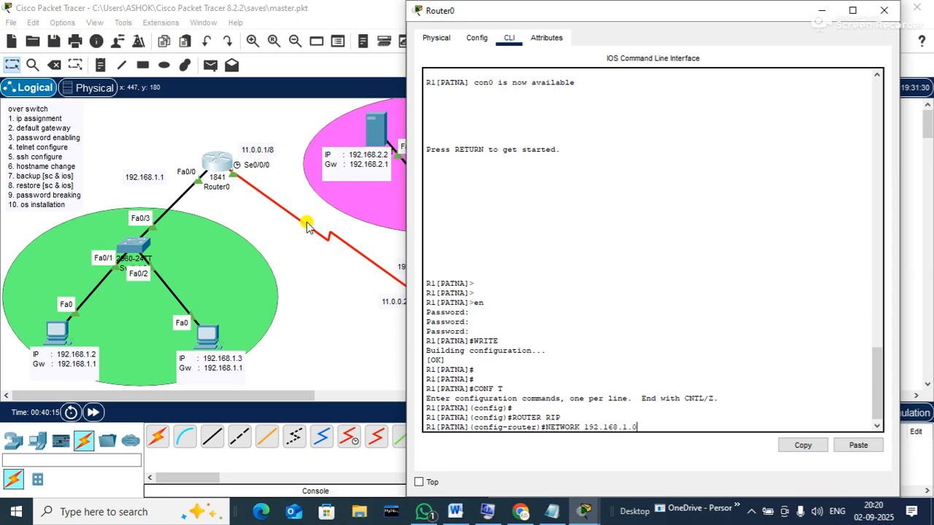
key("Return")
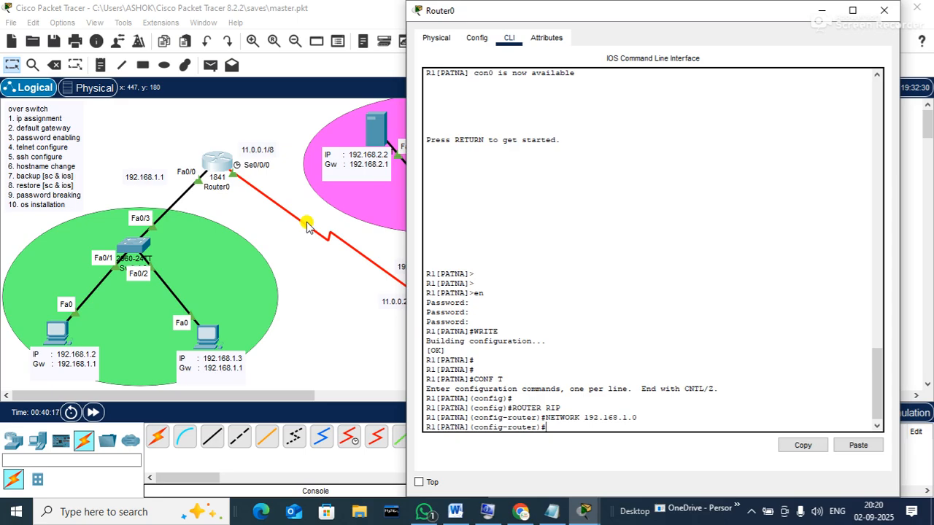
type("NETWORK 11.0.0.0")
key("Return")
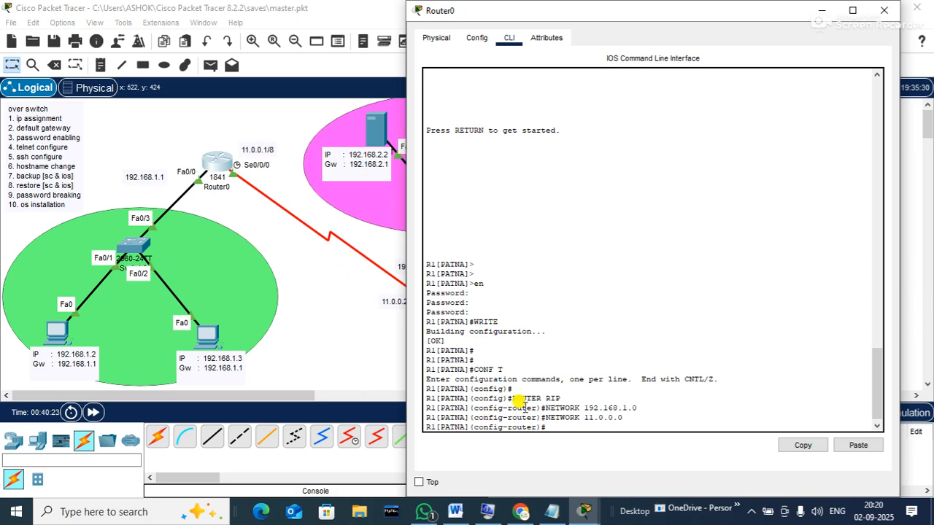
left_click(884, 15)
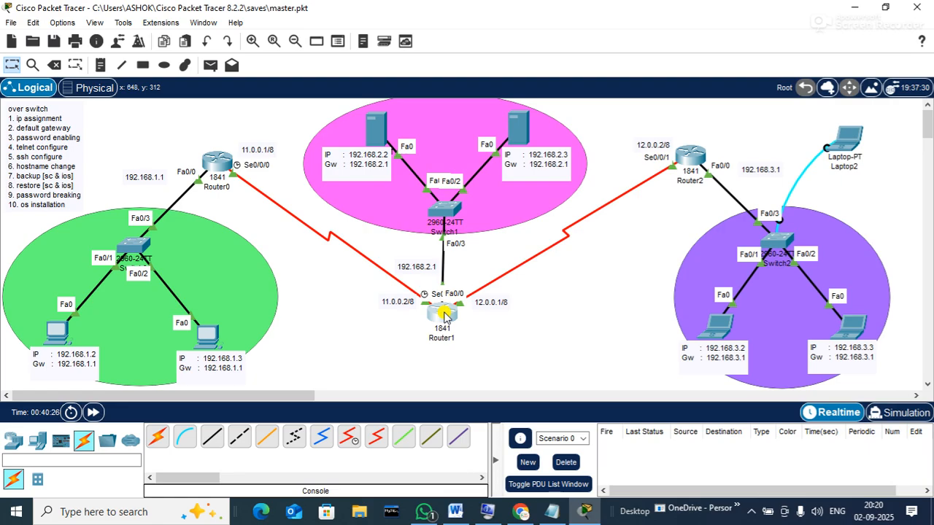
Open Router1's console and enter RIP configuration with CONF T and ROUTER RIP
left_click(442, 314)
left_click_drag(506, 19, 693, 35)
key("Return")
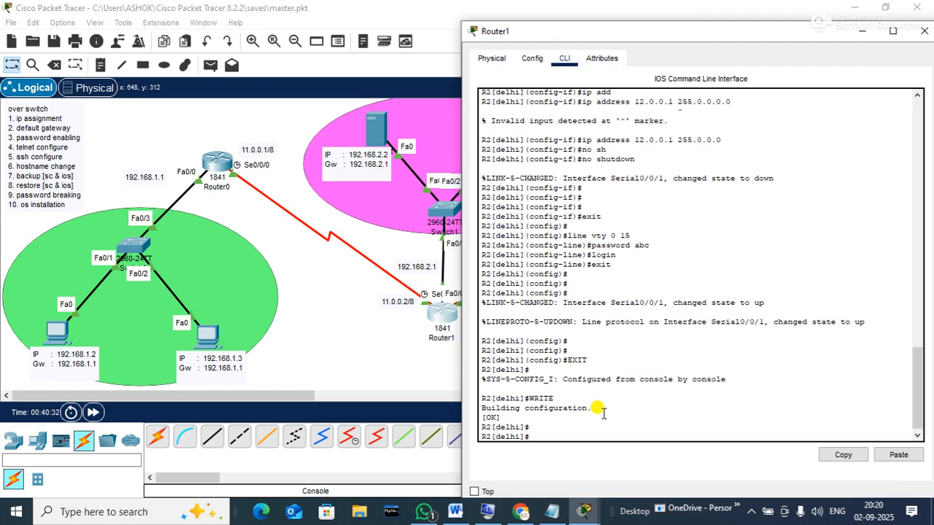
type("CONF T")
key("Return")
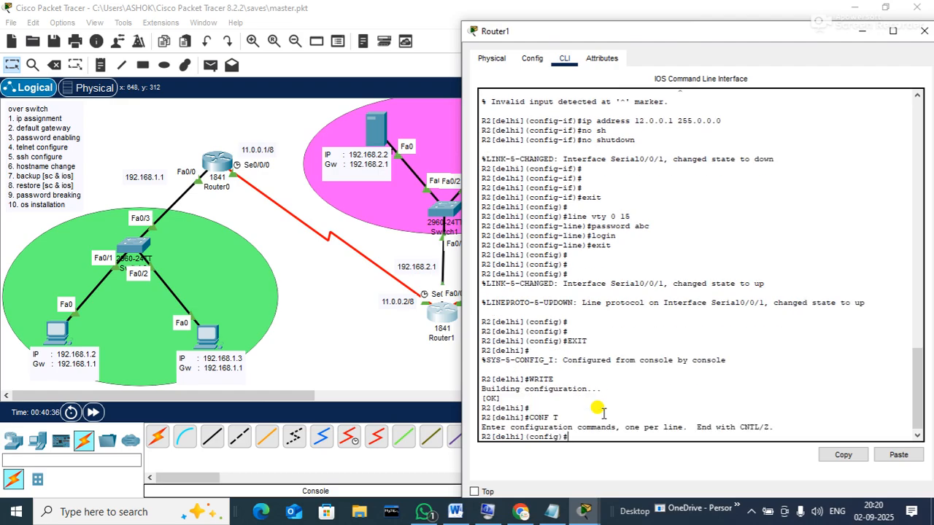
type("ROUTER RIP")
key("Return")
Reposition and widen Router1's console window to see the prompt
type("NETWROK")
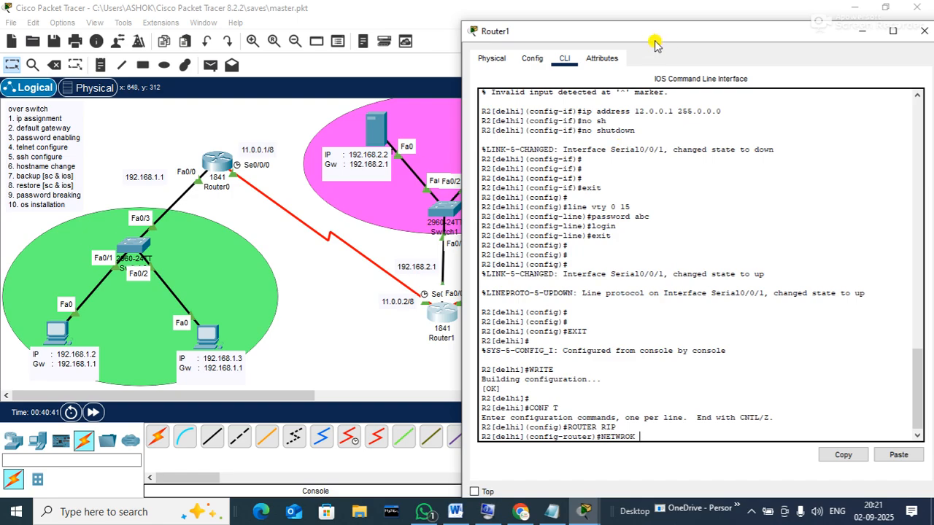
left_click_drag(642, 30, 668, 24)
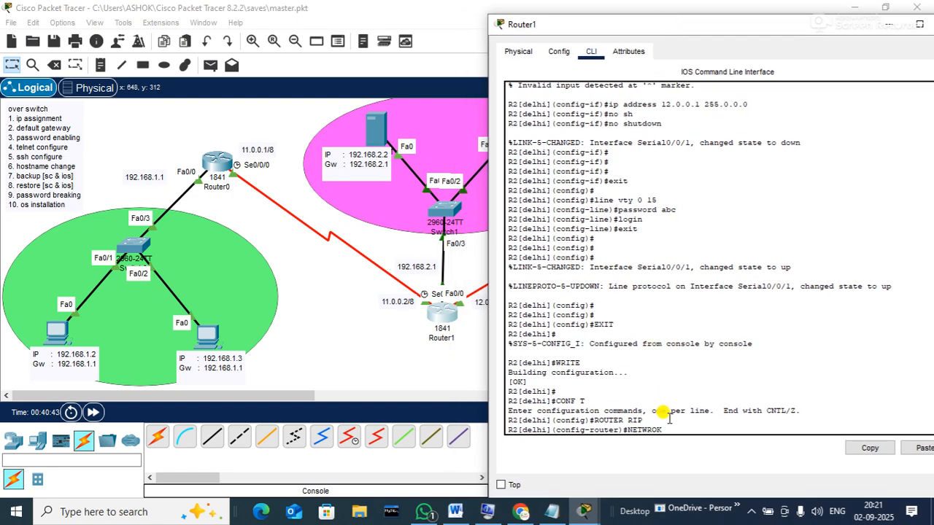
left_click_drag(240, 395, 298, 395)
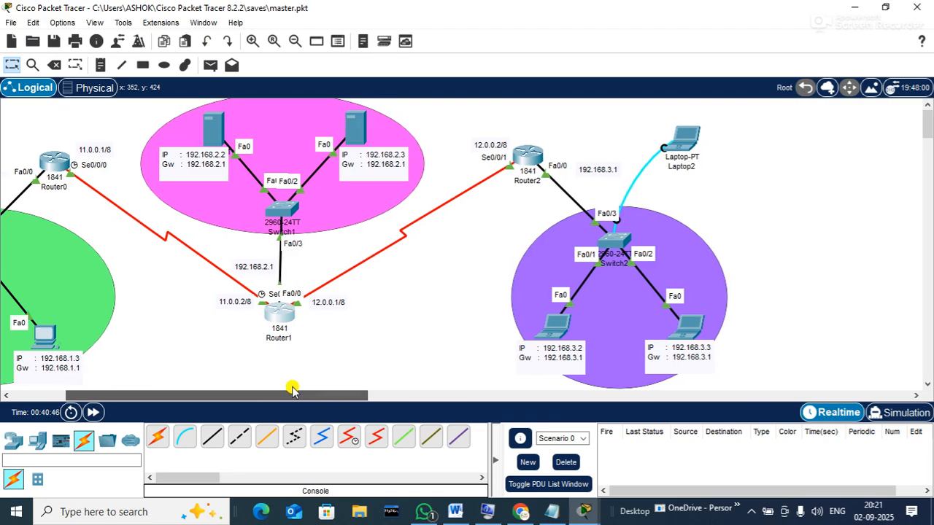
left_click(280, 315)
left_click_drag(598, 26, 495, 1)
left_click_drag(366, 7, 622, 20)
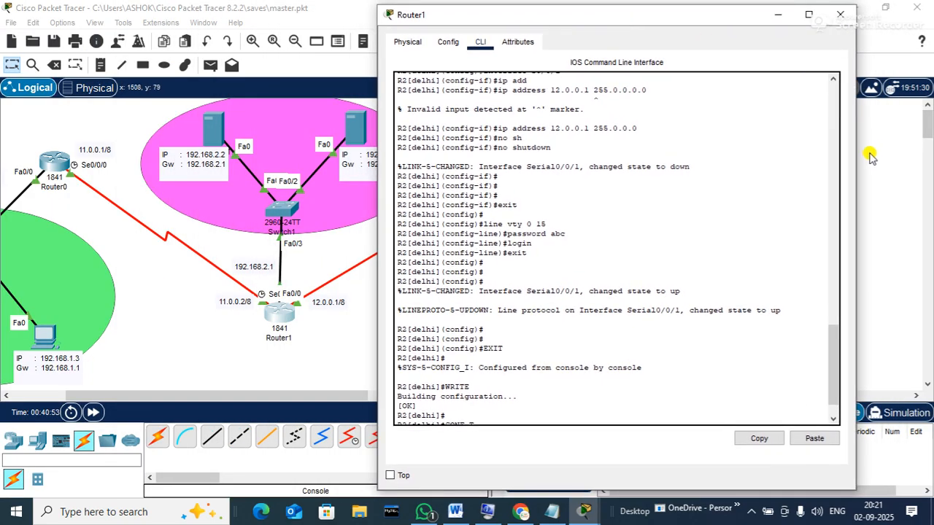
left_click_drag(855, 152, 918, 168)
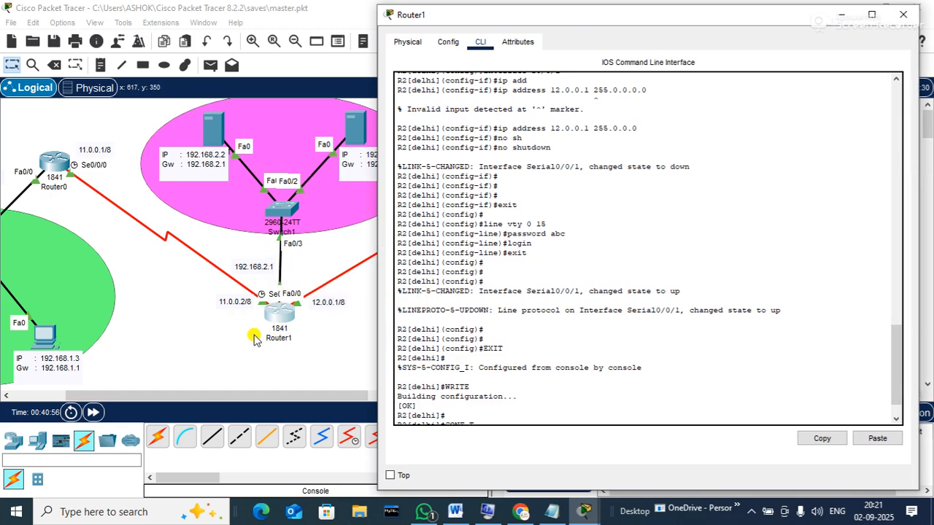
scroll(540, 408, "down", 3)
Advertise networks 11.0.0.0, 192.168.2.0 and 12.0.0.0 in RIP, then close the console
type("NETWORK 11.0.0.0")
key("Return")
type("NETWORK 192.168")
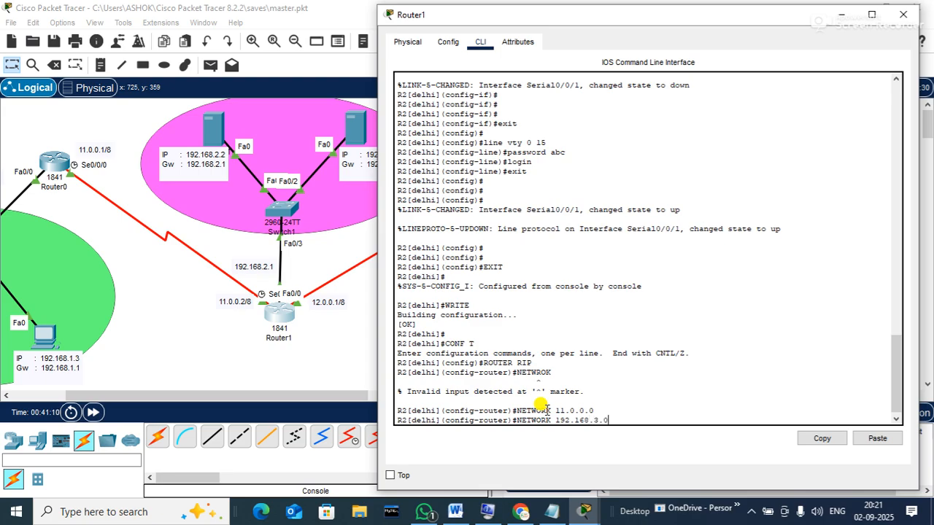
key("BackSpace")
type("2.0")
key("Return")
type("NETWORK 12.0.0.")
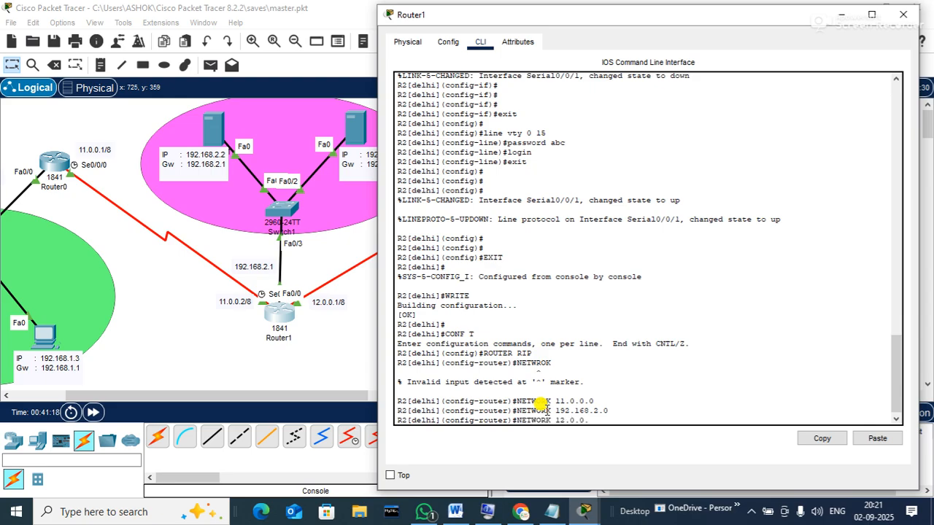
type("0")
key("Return")
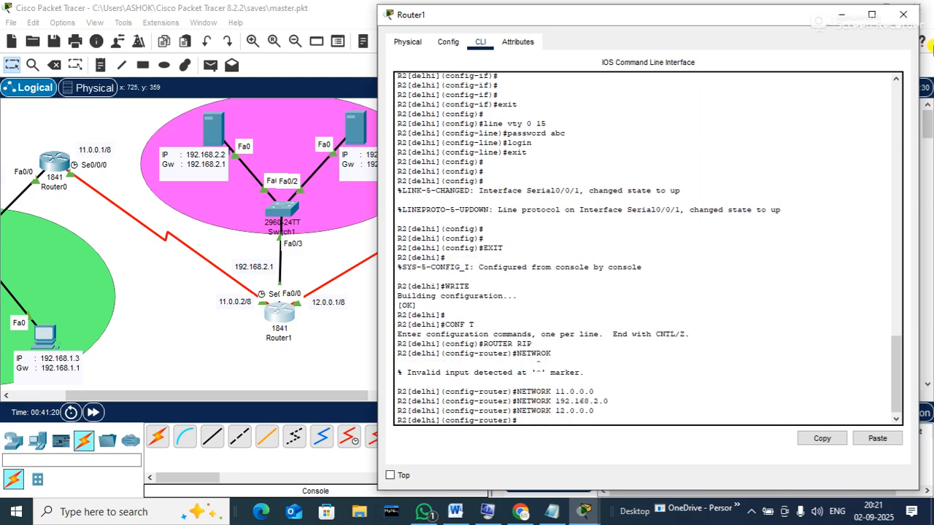
left_click(899, 16)
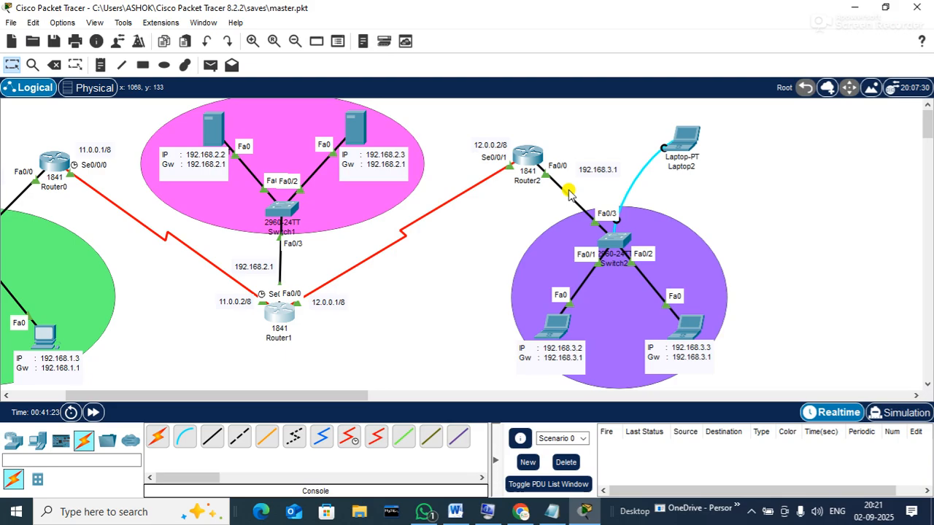
Open Router2's console and enter RIP configuration with CONF T and ROUTER RIP
left_click(526, 154)
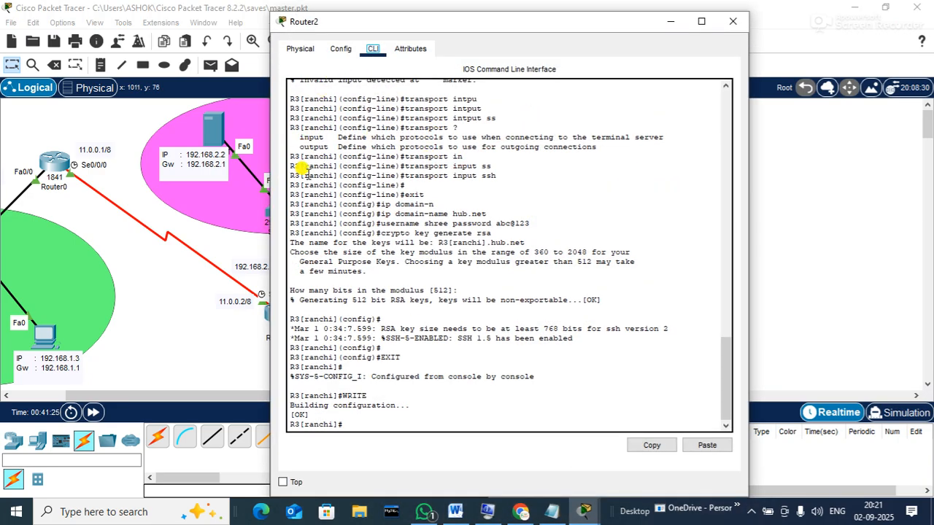
left_click_drag(329, 20, 145, 19)
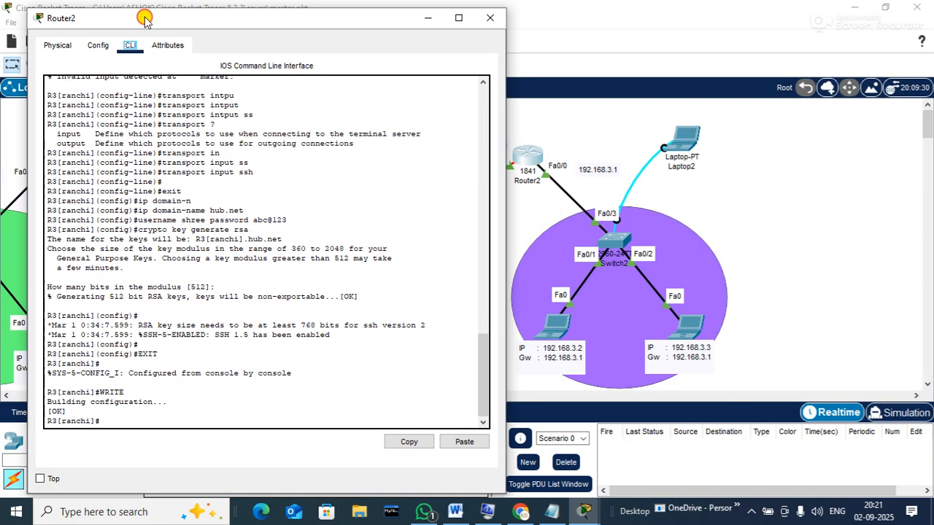
key("Return")
key("Return")
type("CO")
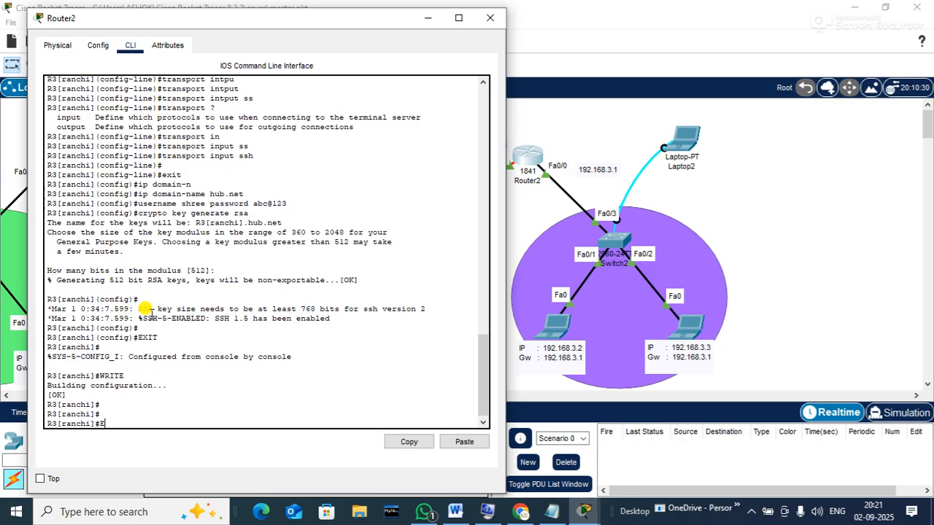
type("NF T")
key("Return")
type("ROUTER RIP")
key("Return")
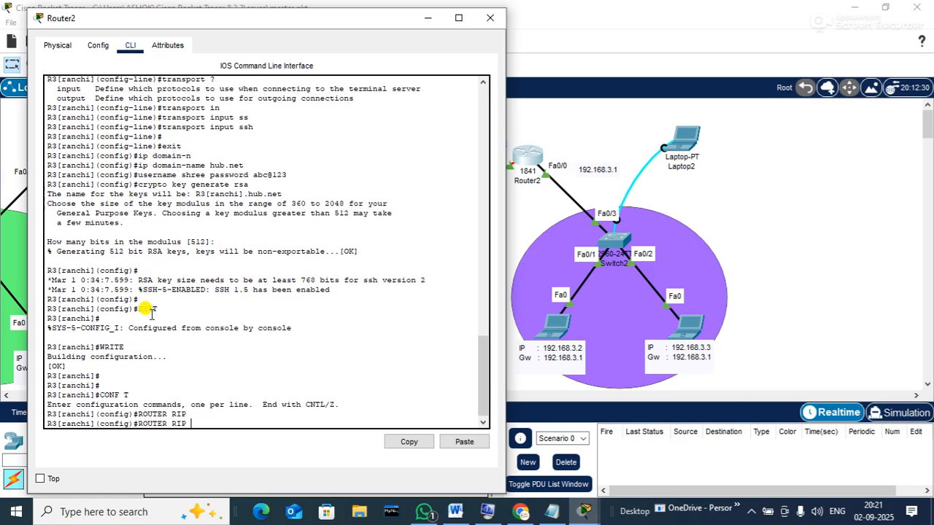
Advertise networks 192.168.3.0 and 12.0.0.0 in RIP, then close the console
type("NETWROK")
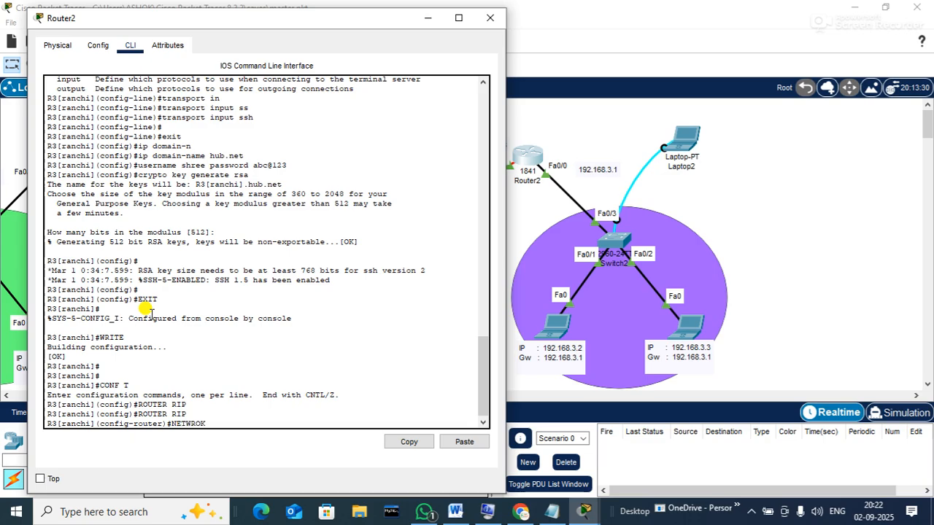
key("BackSpace")
key("BackSpace")
type("ORK 192.168.3.0")
key("Return")
type("NETWORK 12")
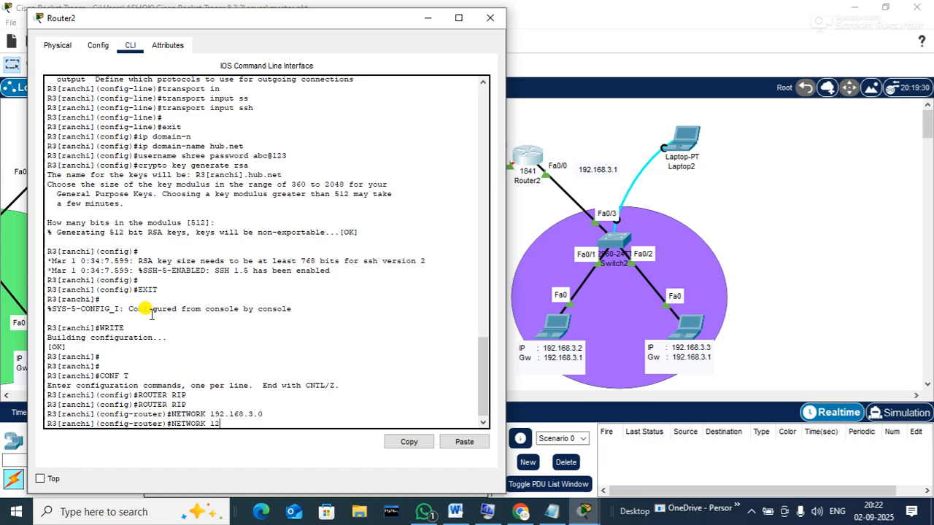
type(".0.0.0")
key("Return")
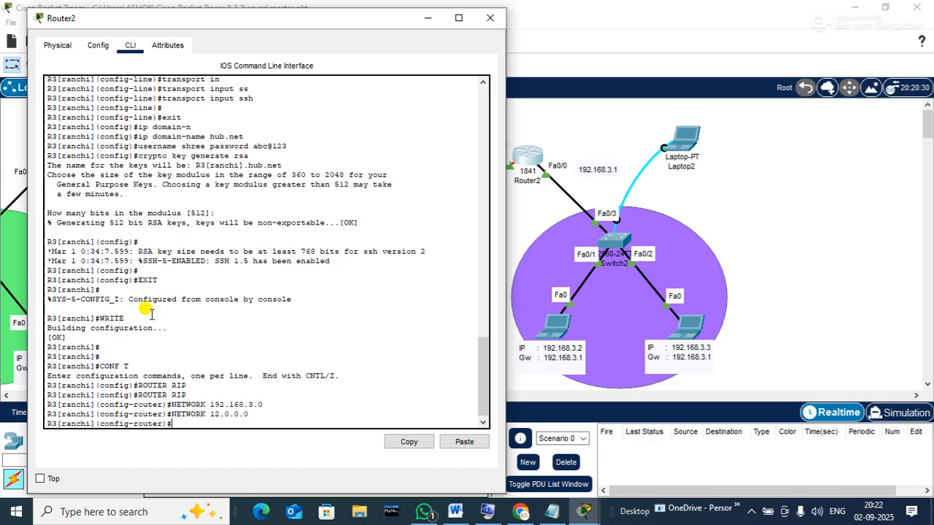
left_click(489, 17)
left_click_drag(296, 397, 215, 382)
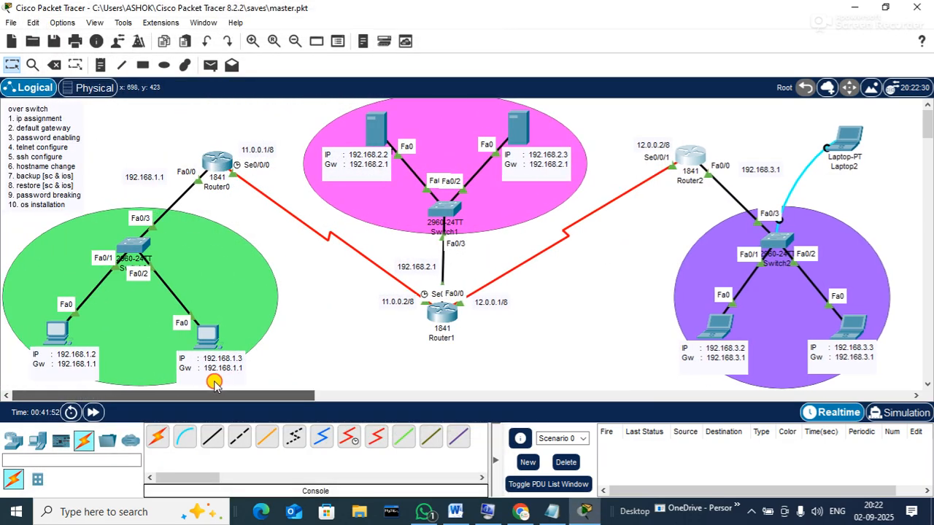
From PC0's Command Prompt, ping 192.168.2.2
left_click(51, 332)
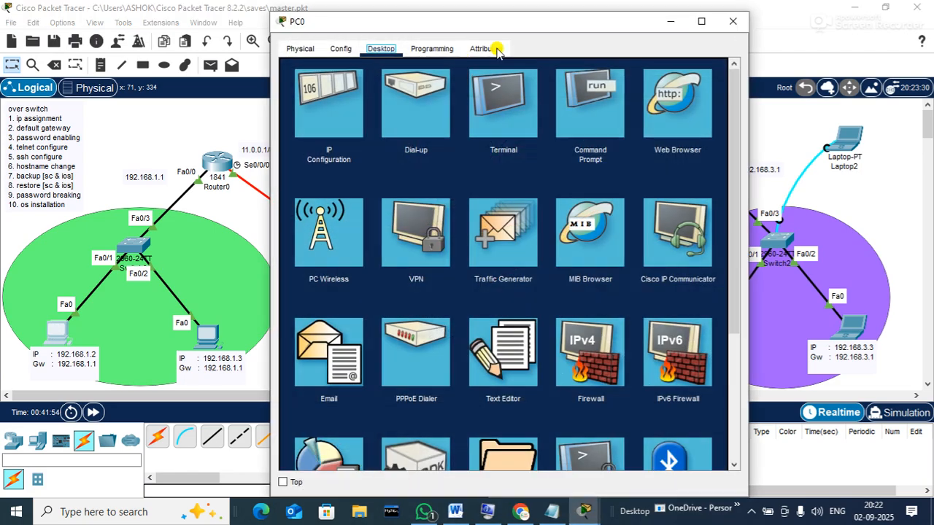
left_click(565, 106)
left_click_drag(494, 26, 458, 46)
left_click(419, 242)
type("PING 192")
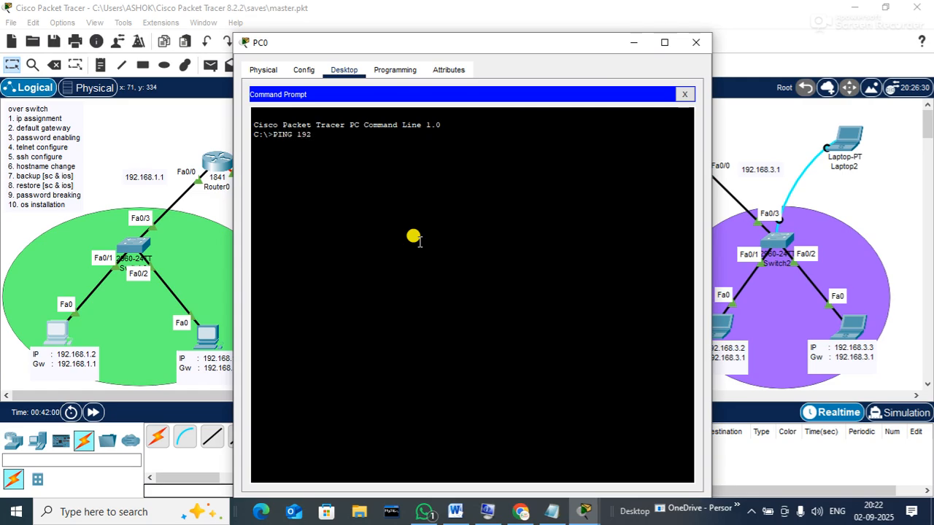
type(".168.2.2")
key("Return")
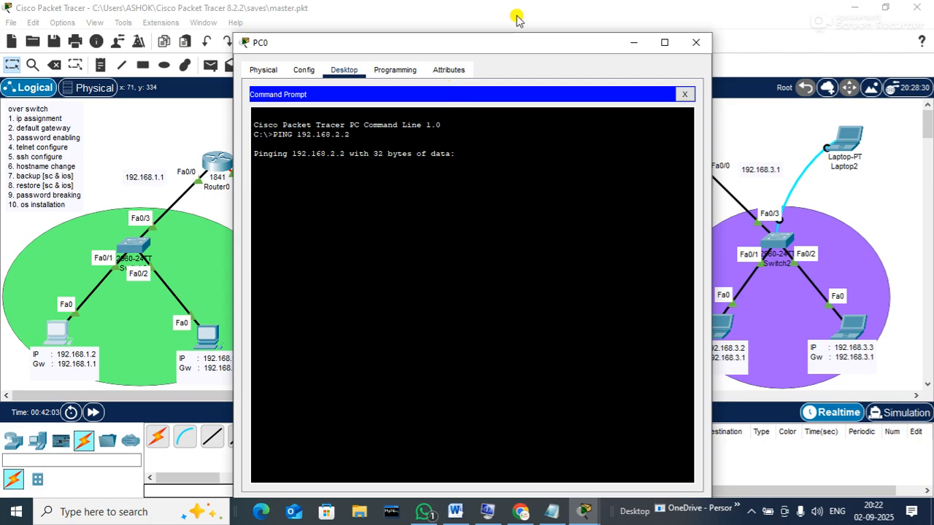
Ping 192.168.3.2 from PC0, then close PC0's window
left_click_drag(478, 42, 628, 40)
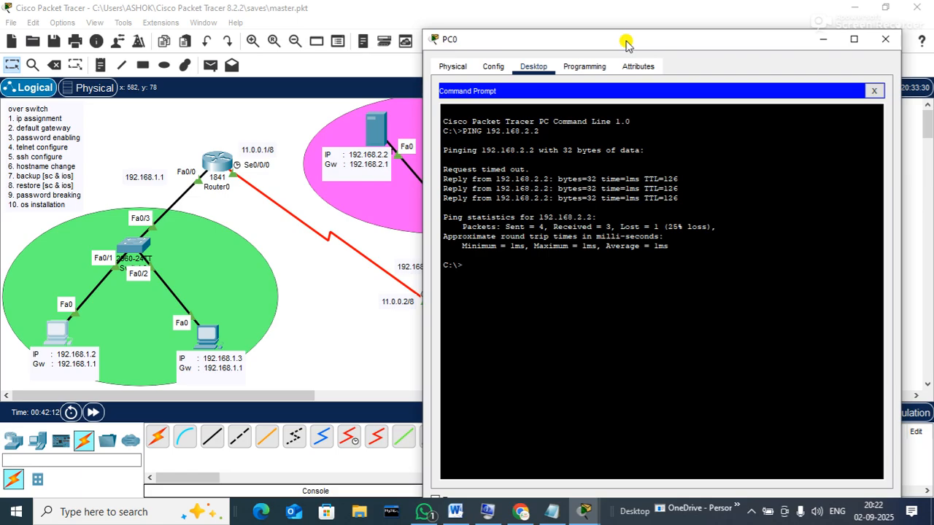
key("Up")
key("BackSpace")
type("3.2")
key("Return")
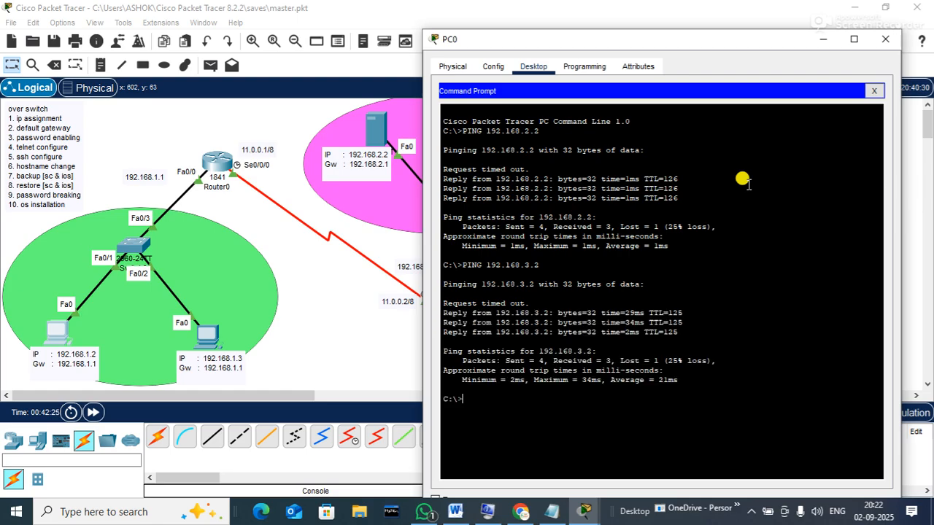
left_click(889, 44)
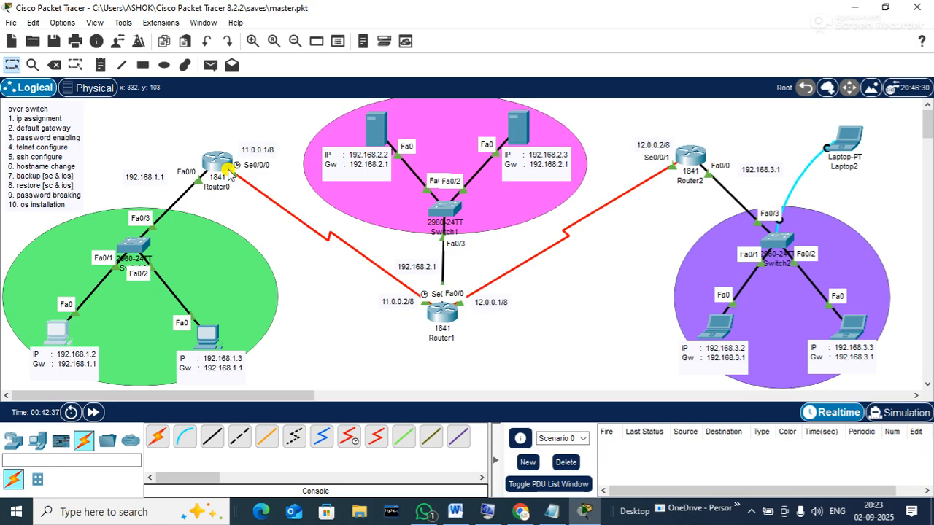
Open Switch0's CLI, type a partial COPY STA command, then close the window
left_click(131, 245)
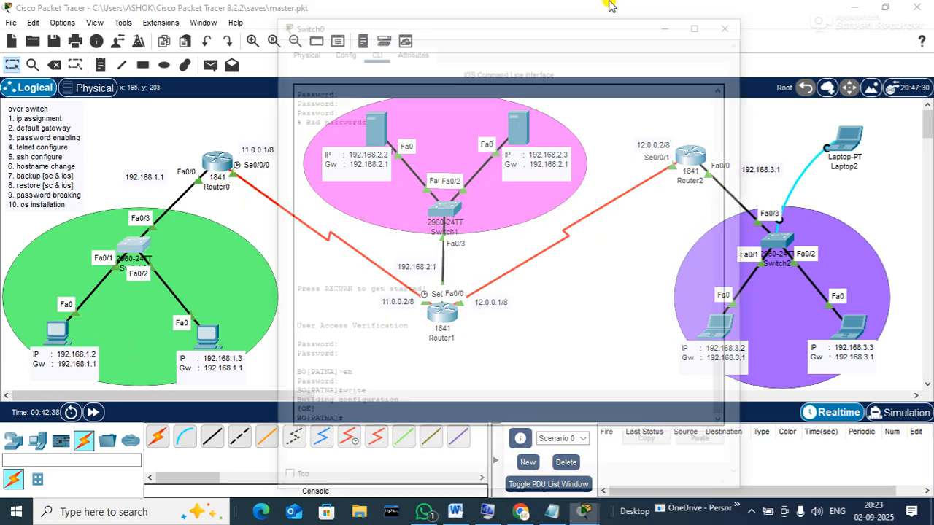
left_click_drag(492, 22, 592, 22)
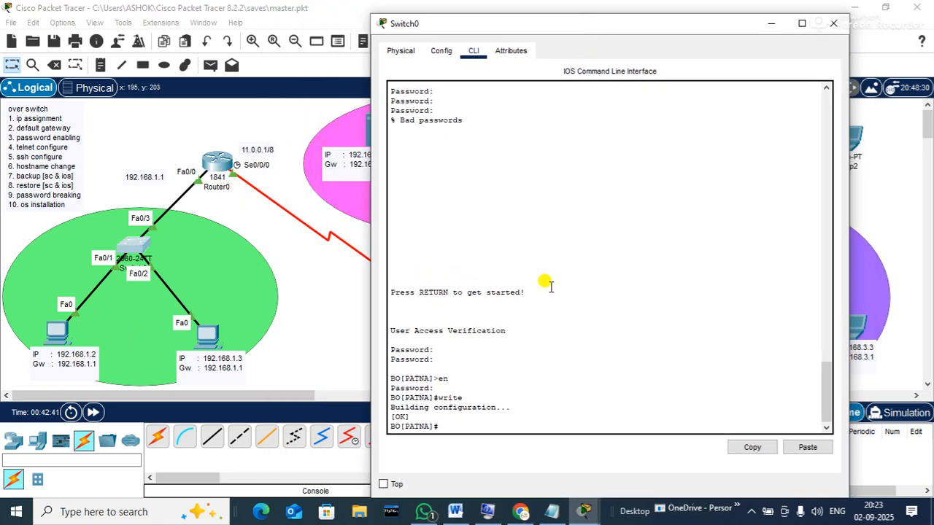
key("Return")
key("Return")
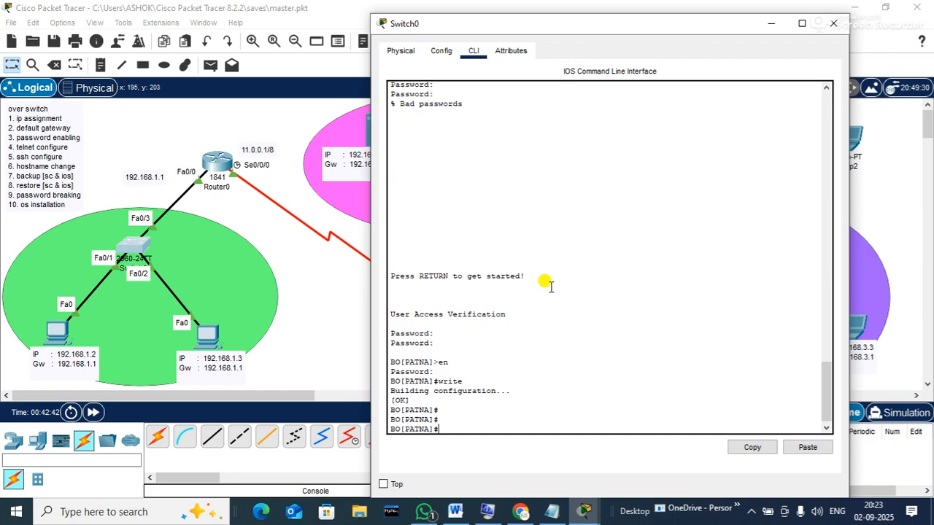
type("COPY FL")
key("BackSpace")
type("STAR")
left_click(837, 27)
Check in Server0's Services that TFTP is On, then close the window
left_click(377, 129)
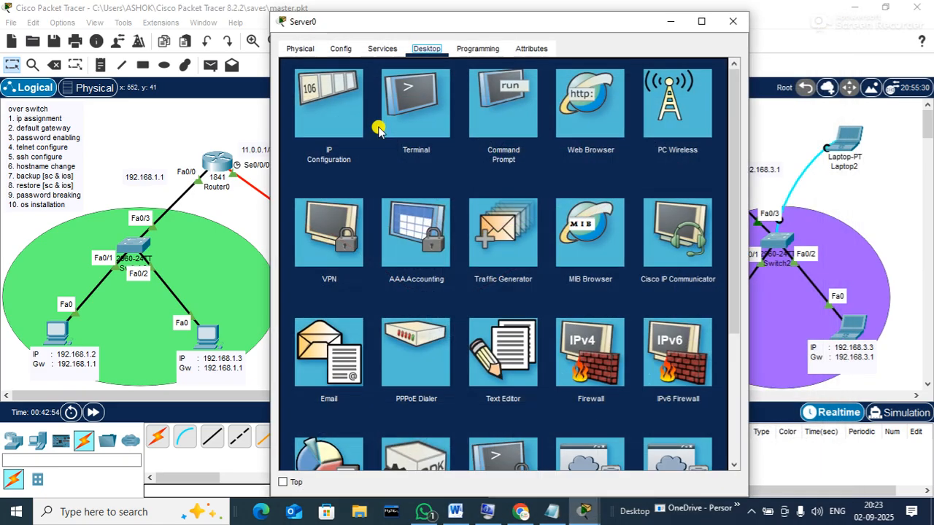
left_click(379, 50)
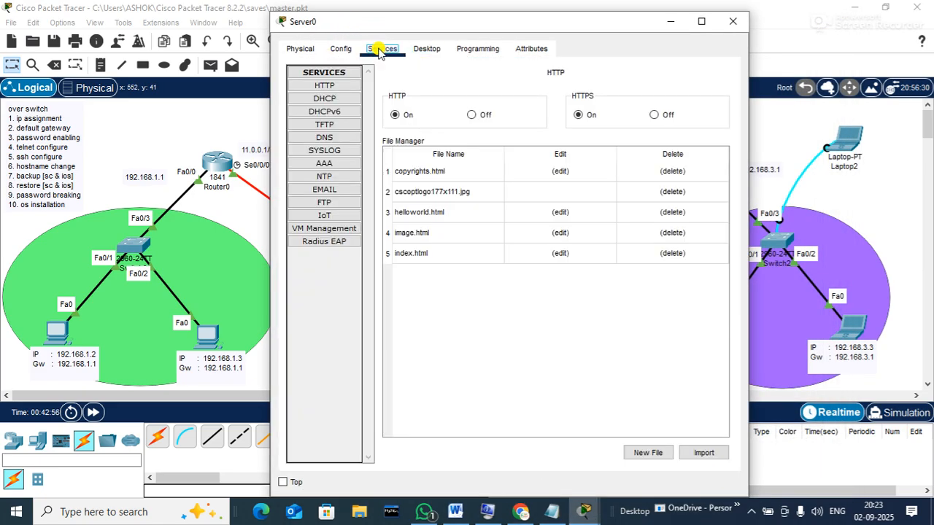
left_click(334, 124)
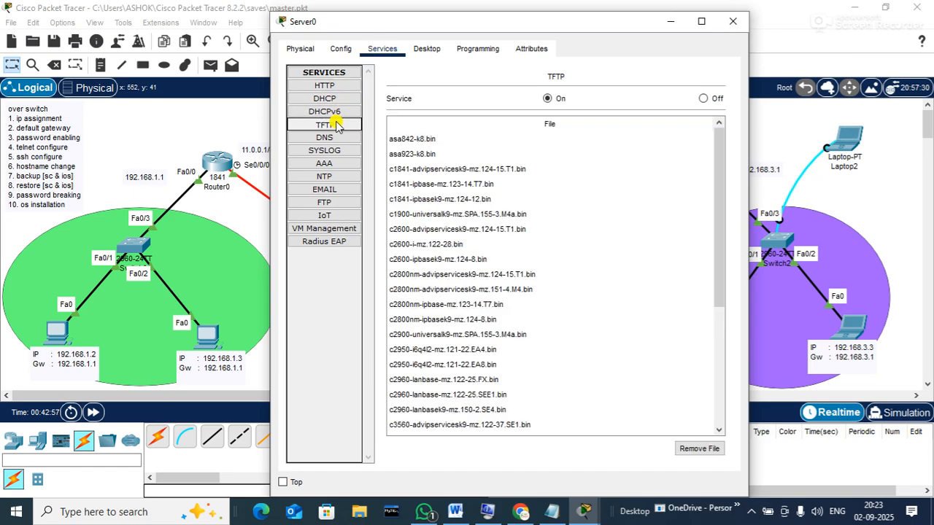
left_click(734, 20)
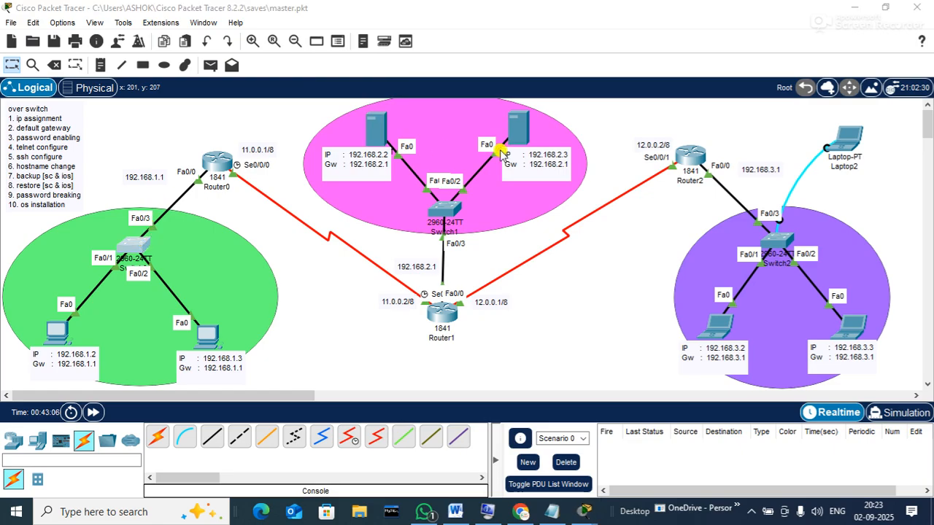
Copy Switch0's startup-config to TFTP server 192.168.2.2 using the default filename
key("Return")
type("COPY STAR")
key("Tab")
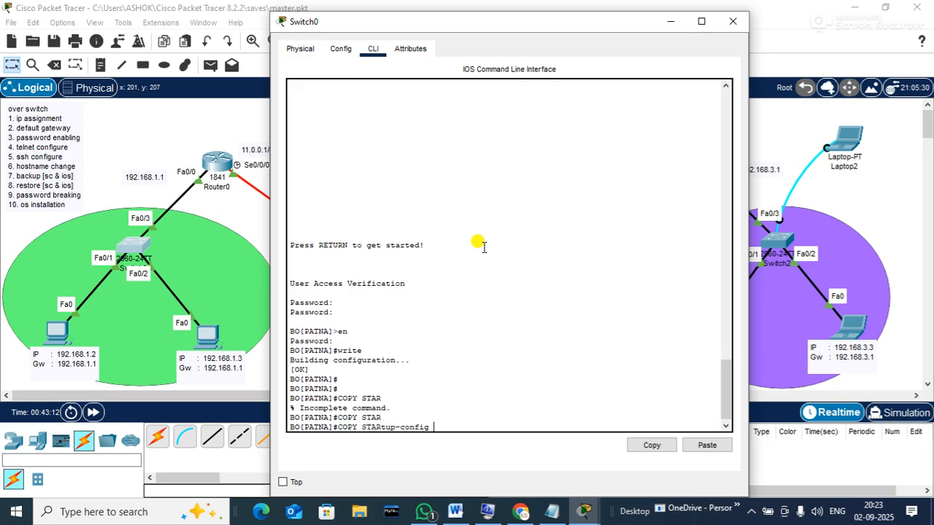
type("TFTP")
key("Return")
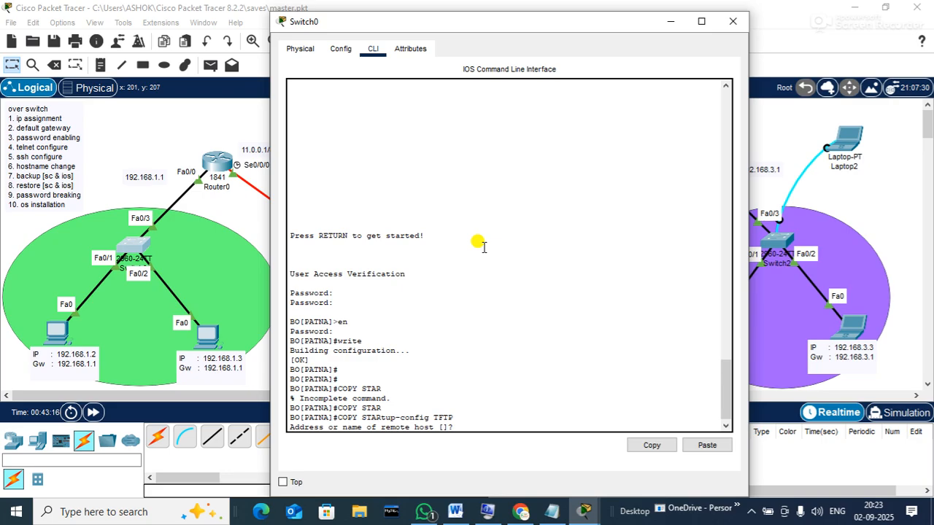
left_click_drag(504, 23, 641, 21)
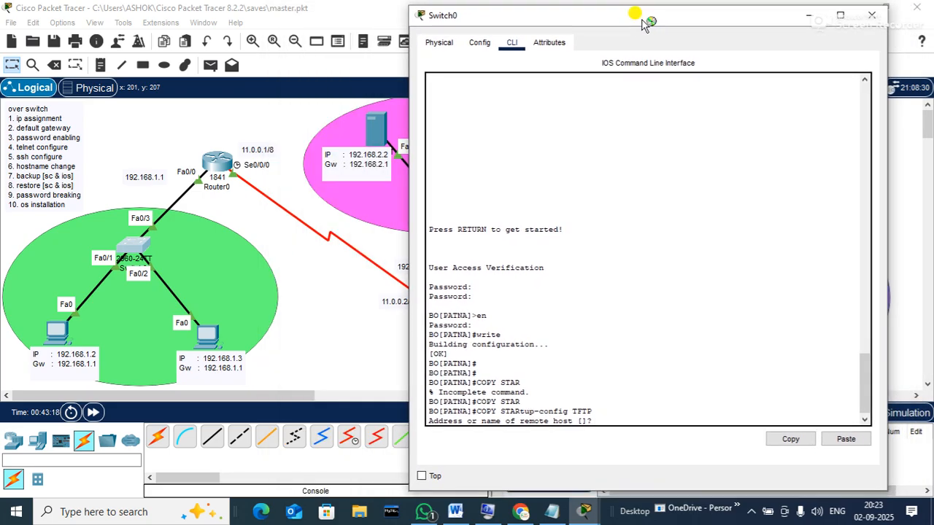
type("19")
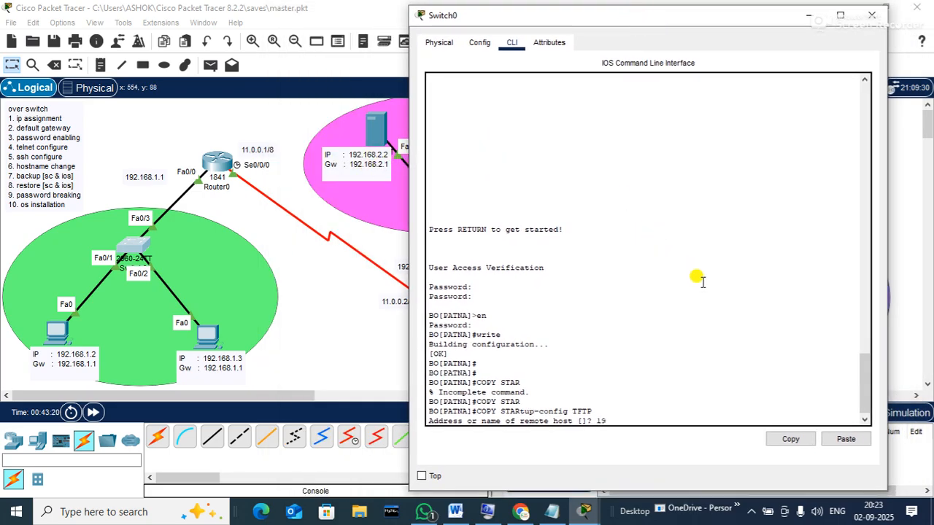
type("2.168.2.2")
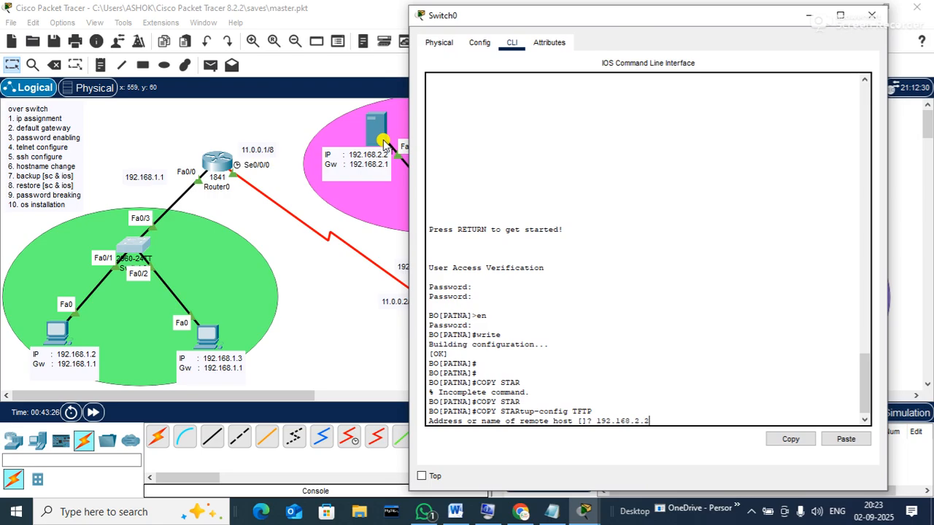
key("Return")
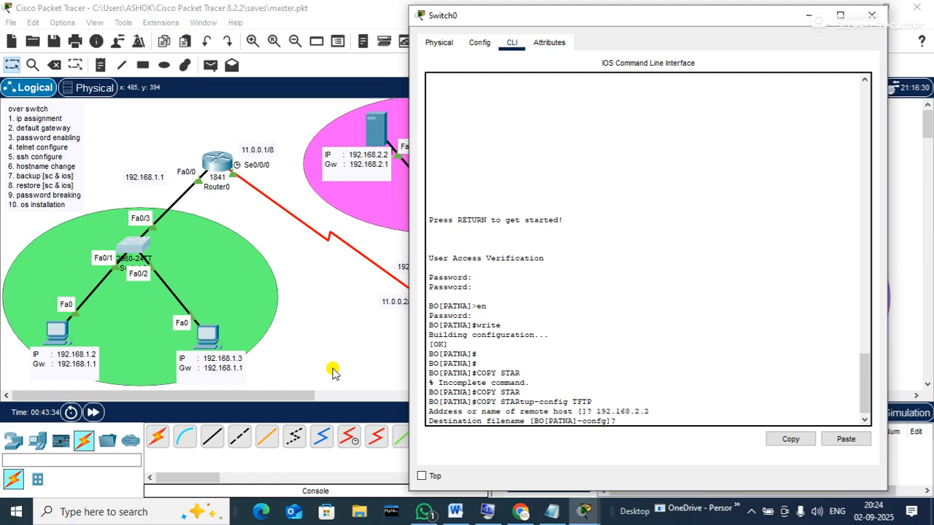
key("Return")
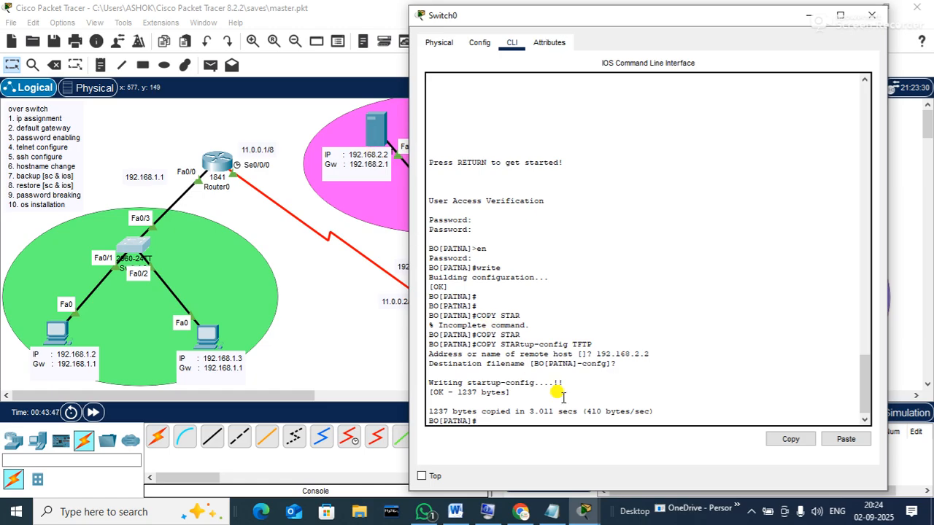
Display the startup-config with show startup-config and page to the end
type("SHOW ST")
key("Tab")
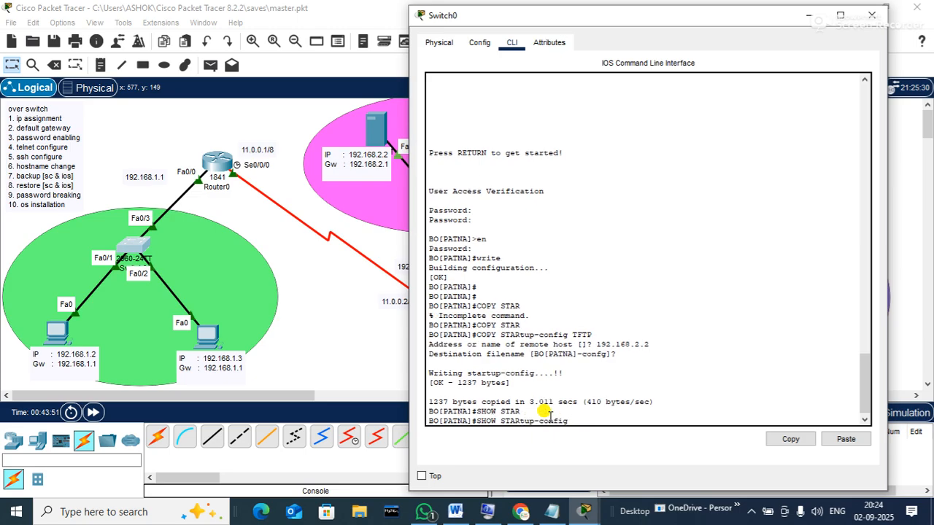
key("Return")
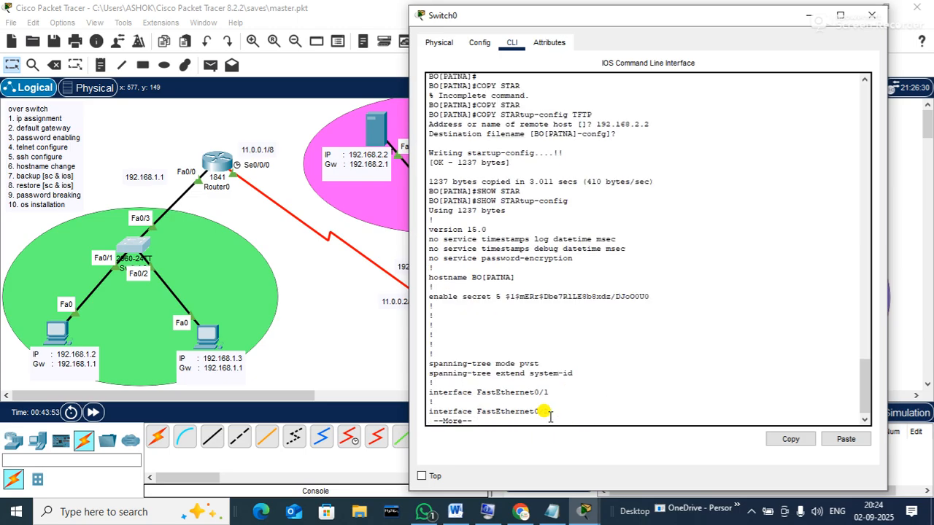
key("q")
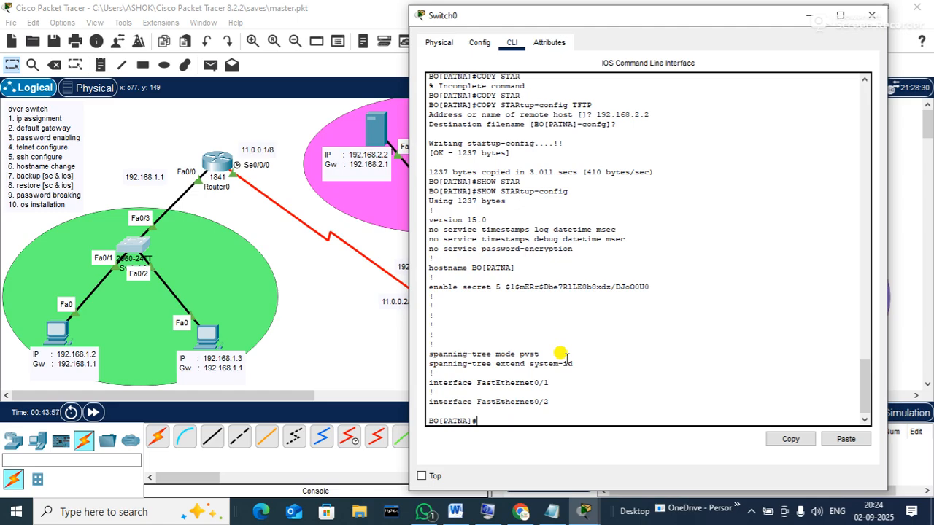
Run erase startup-config on Switch0 and confirm wiping the NVRAM configuration
type("ERAS")
key("Tab")
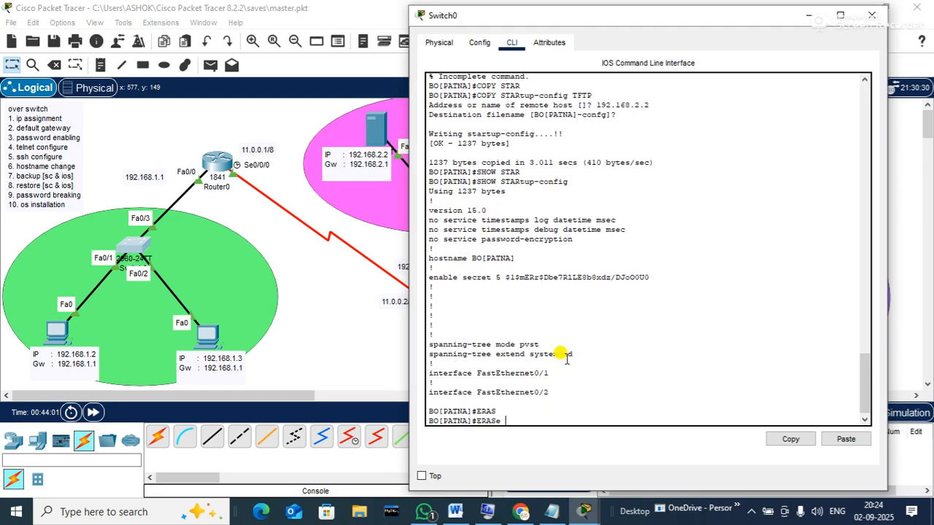
type("STAR")
key("Tab")
key("Return")
key("Return")
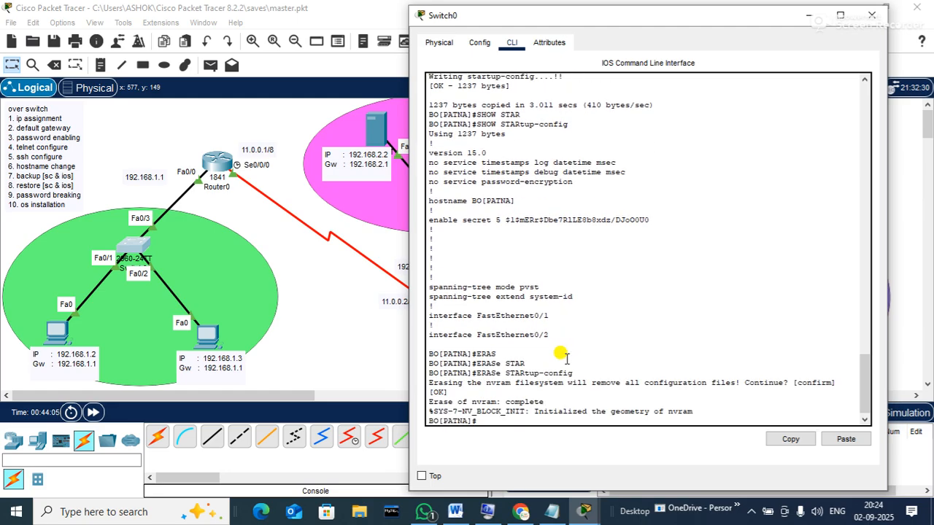
key("Return")
Verify with show startup-config that no startup-config remains, then begin show ip interface brief
type("SHOW STAR")
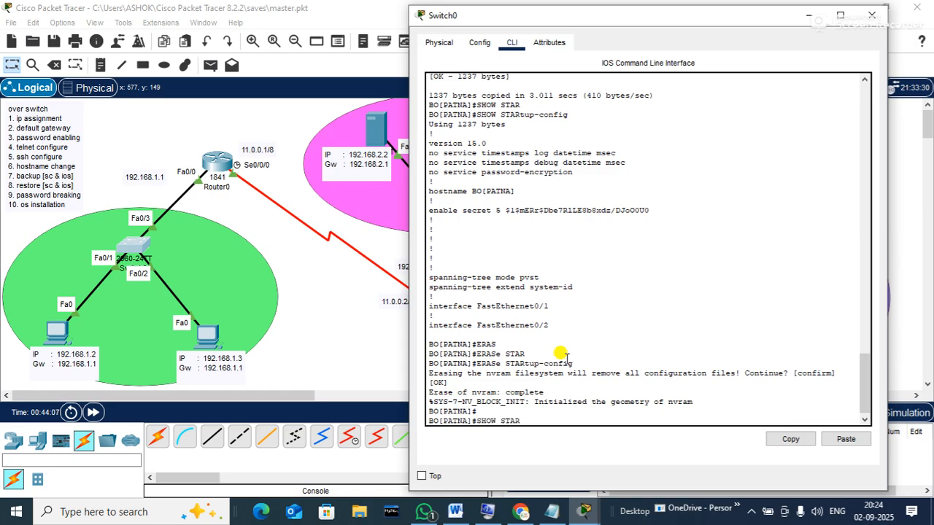
type("T")
key("Tab")
key("Return")
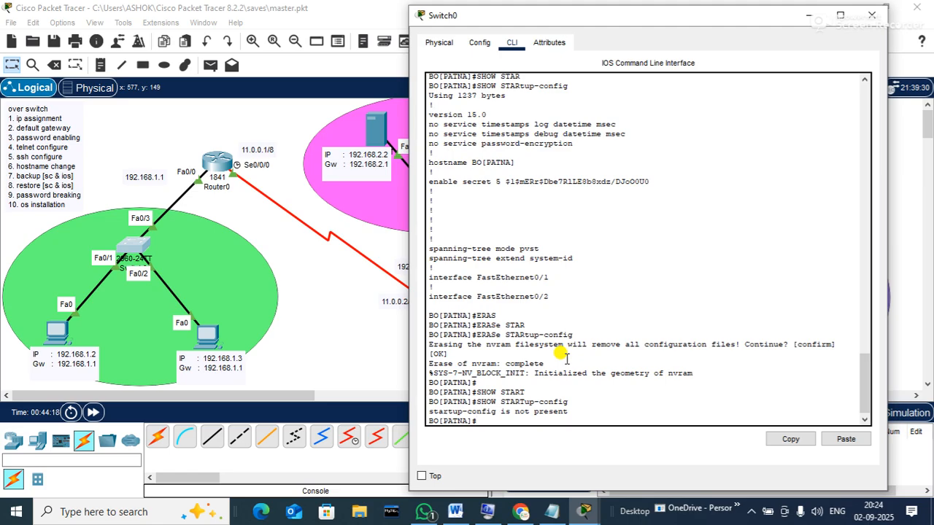
type("SHOW IP INTERFACE BR")
key("Tab")
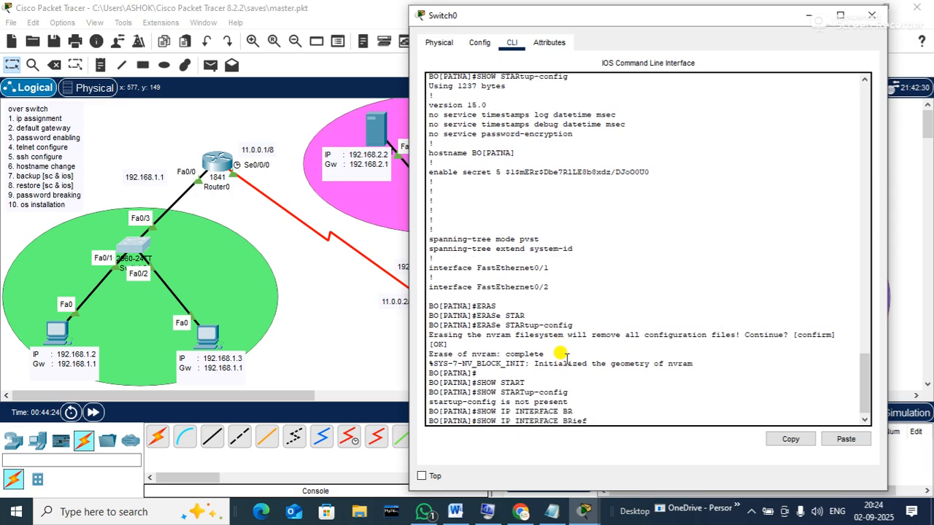
key("Return")
key("Return")
key("Return")
key("Return")
key("Return")
key("Return")
key("Return")
key("Return")
key("Return")
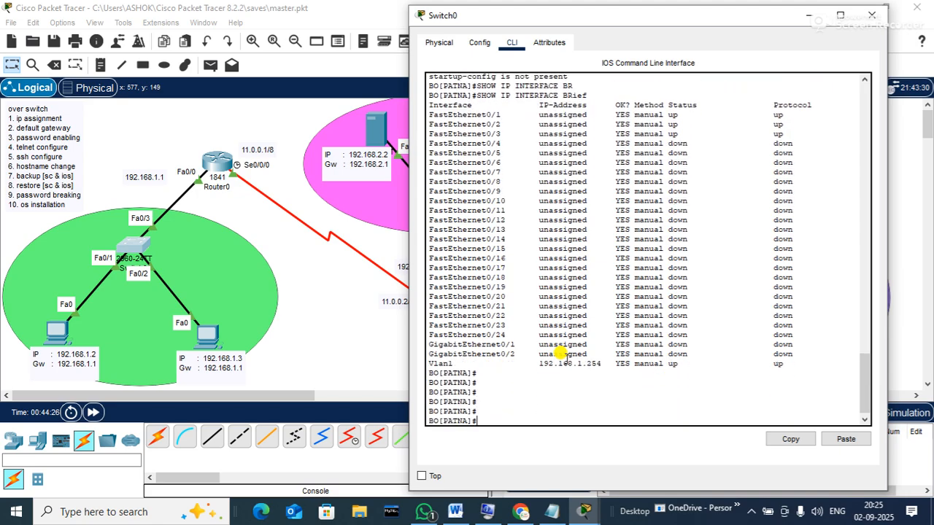
left_click_drag(530, 363, 580, 353)
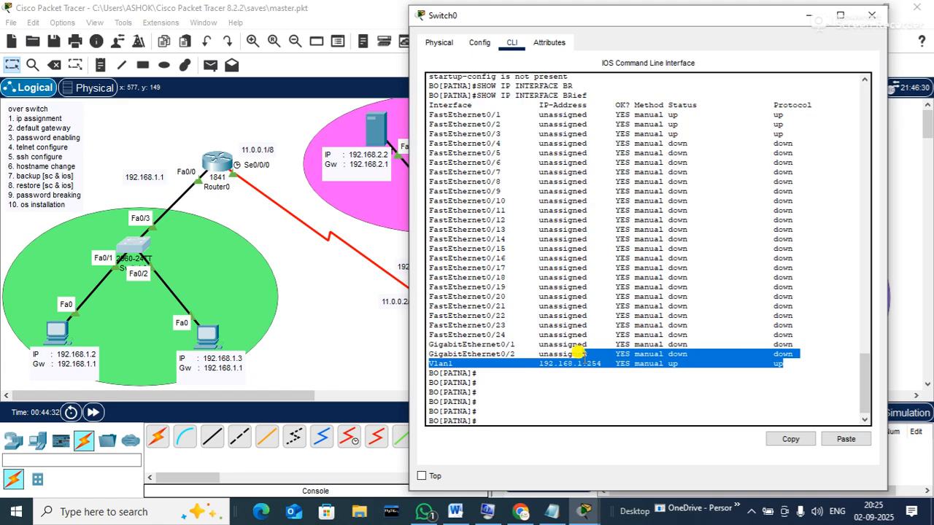
left_click(554, 412)
type("C")
key("BackSpace")
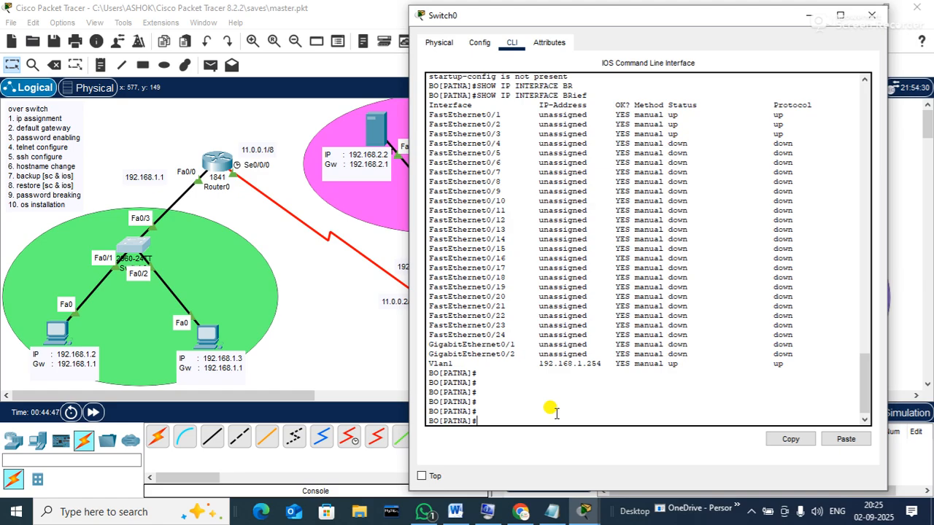
Enter the command copy tftp startup-config on Switch0, correcting the source and destination order
type("COPY STAR")
key("Tab")
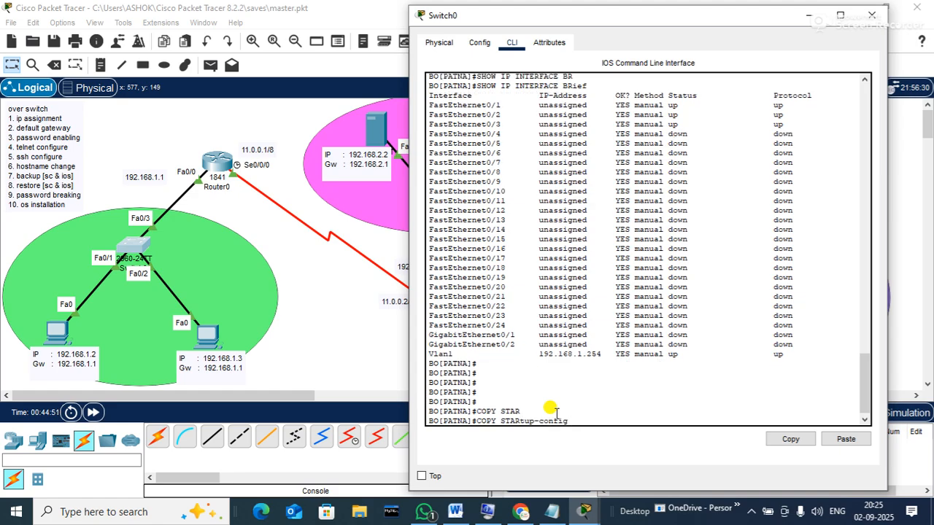
type("TFTP")
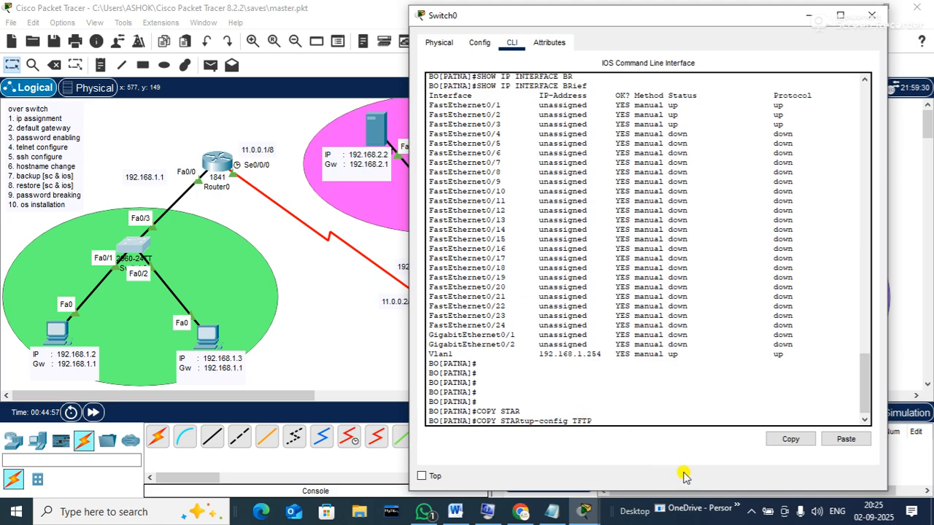
key("Left")
key("Left")
key("Left")
key("BackSpace")
key("BackSpace")
key("BackSpace")
key("BackSpace")
key("BackSpace")
key("BackSpace")
key("BackSpace")
key("BackSpace")
key("BackSpace")
key("BackSpace")
key("BackSpace")
key("BackSpace")
key("BackSpace")
key("BackSpace")
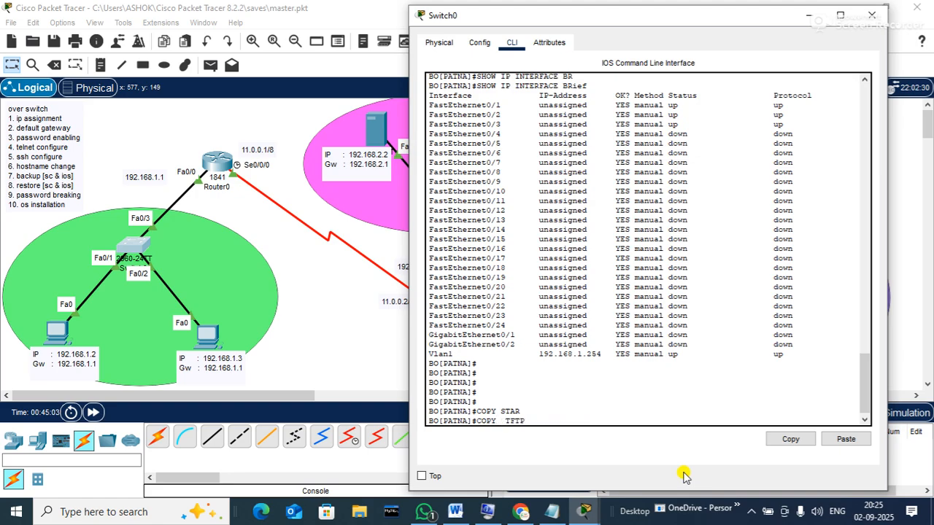
key("Right")
key("Right")
key("Right")
key("Right")
key("Right")
type("STAR")
key("Tab")
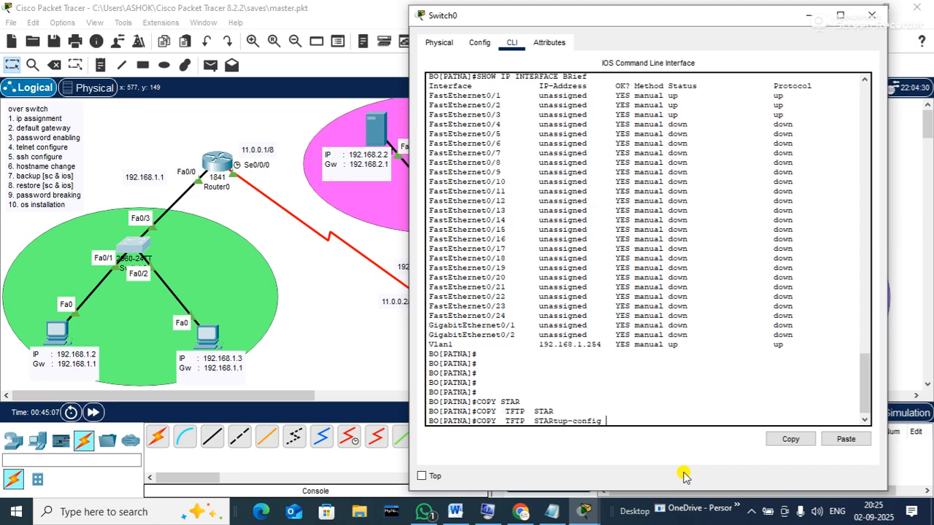
key("Return")
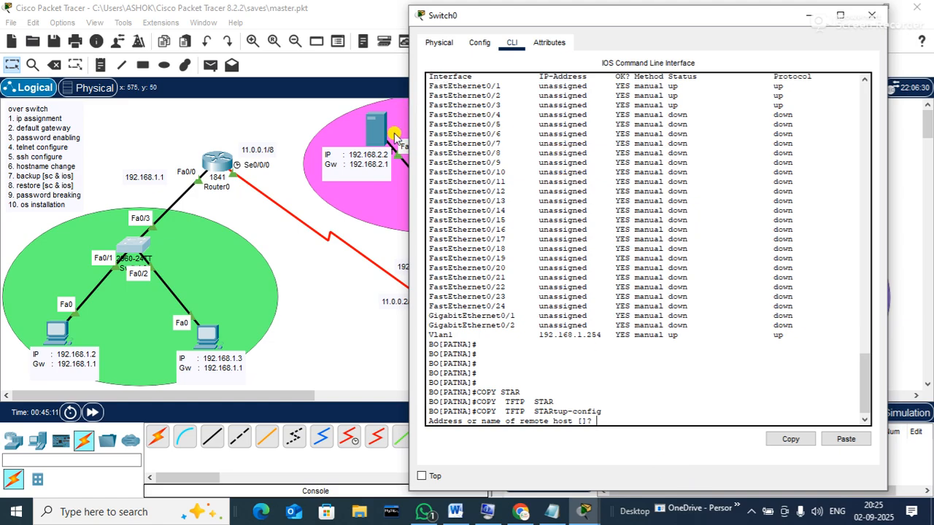
Request BO[PATNA]-CONFG from TFTP server 192.168.2.2 into startup-config, which fails with 'No such file'
type("192")
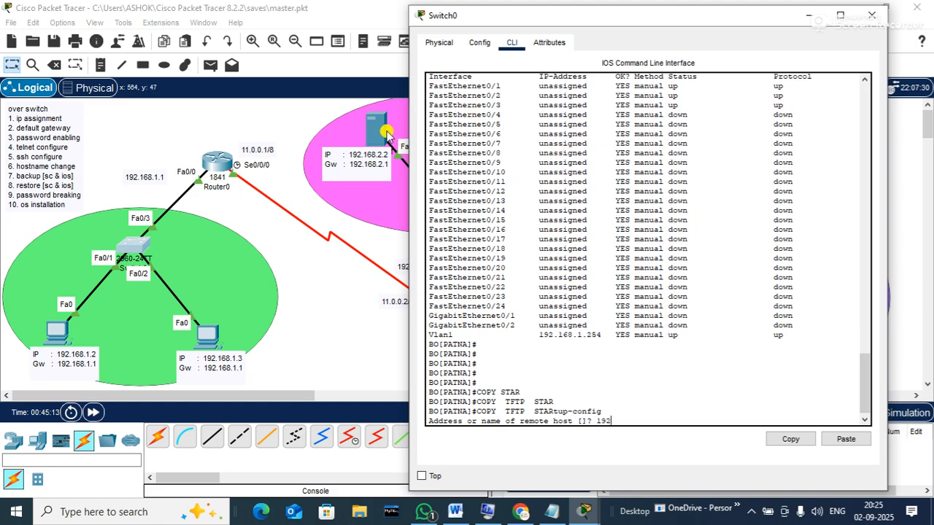
type(".168.2.2")
key("Return")
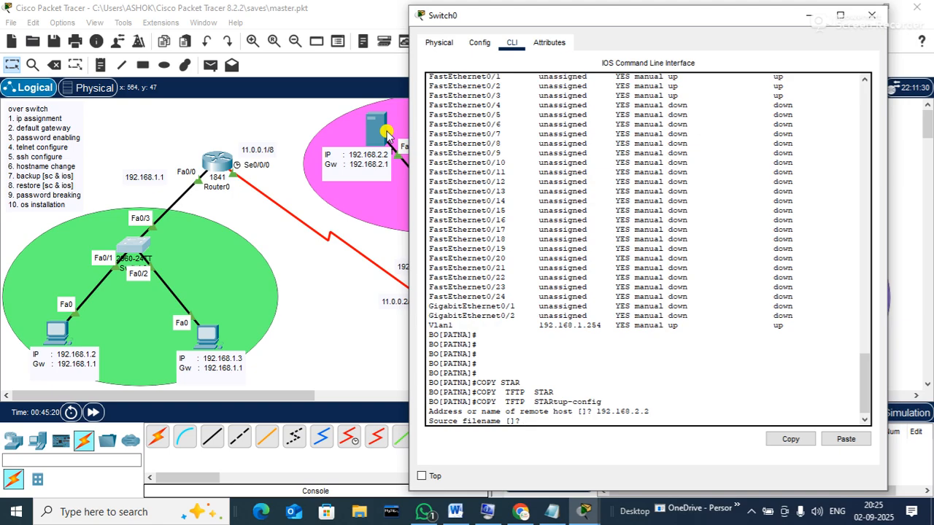
type("BO[PATNA]-CONFG")
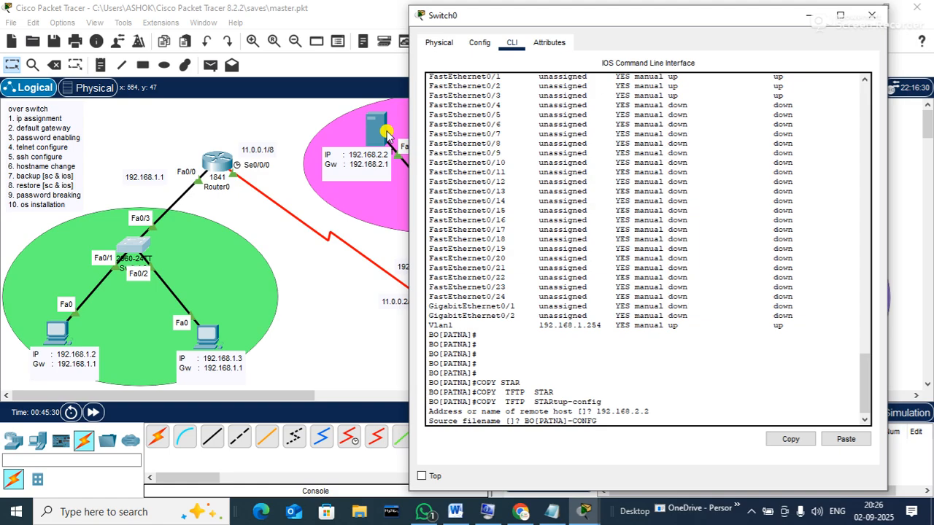
key("Return")
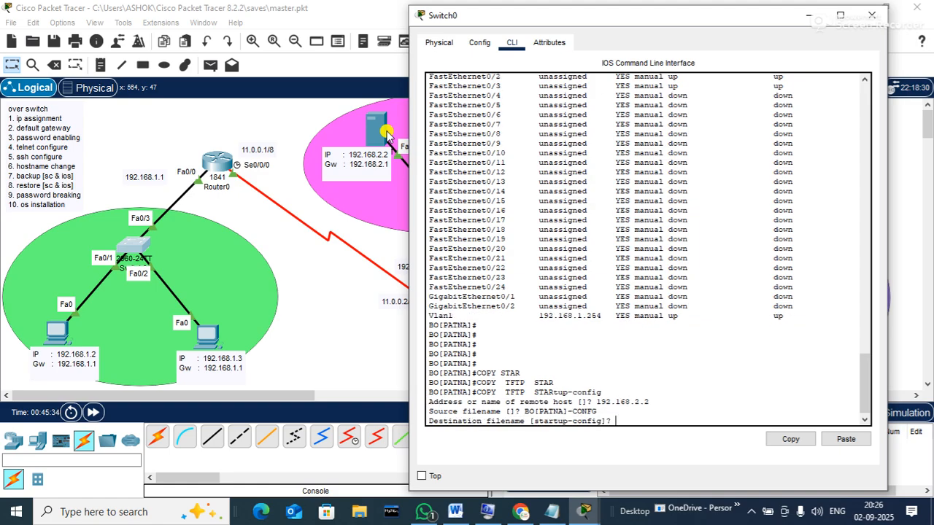
key("Return")
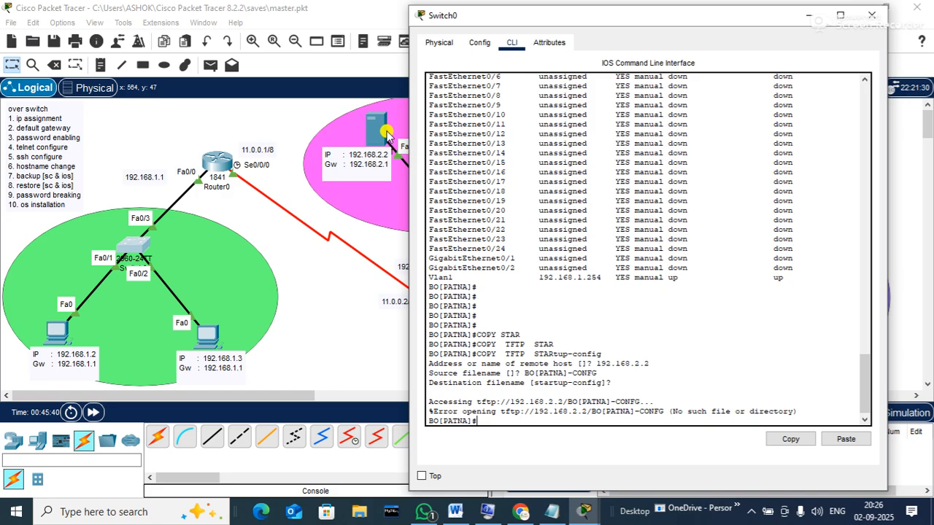
left_click(373, 129)
left_click(373, 129)
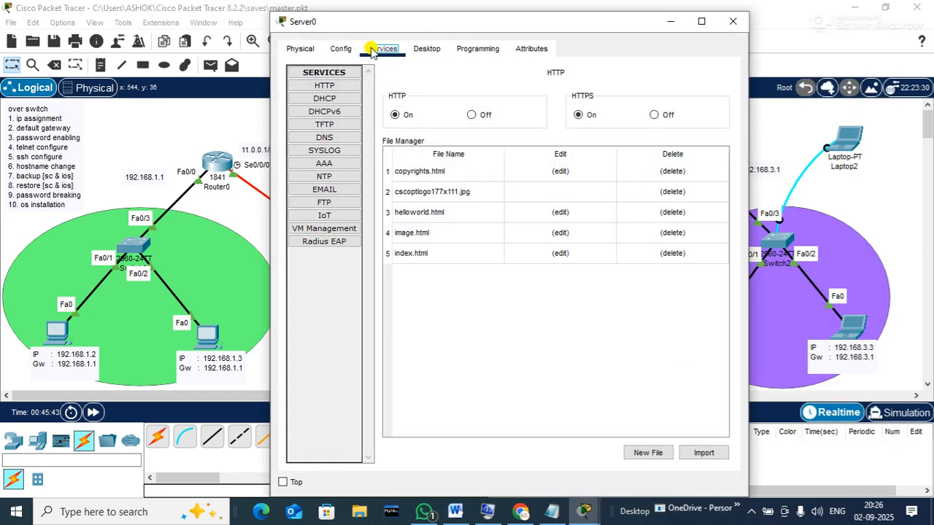
left_click(328, 124)
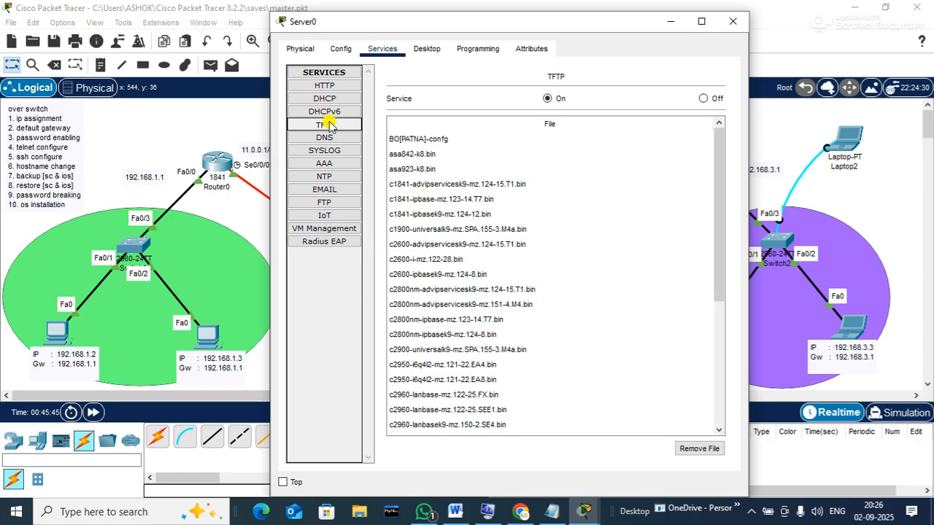
left_click(430, 142)
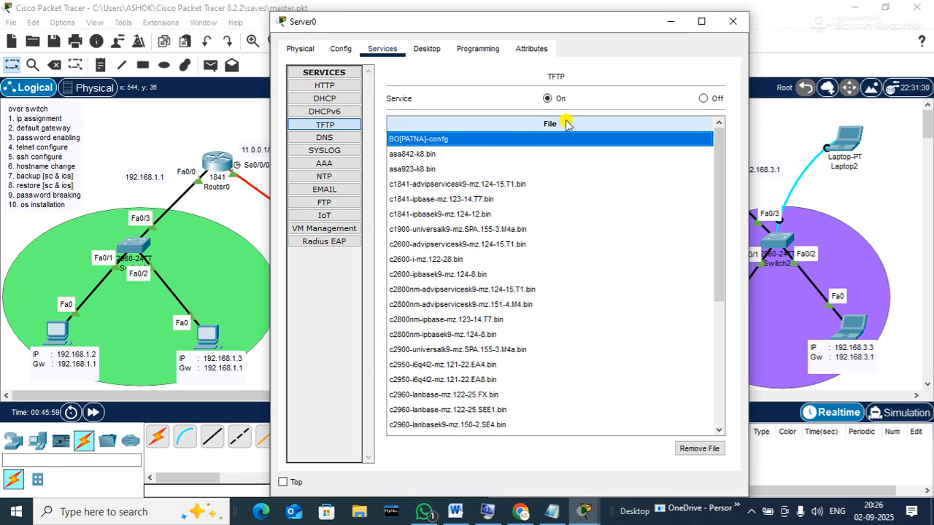
left_click(732, 22)
left_click(132, 248)
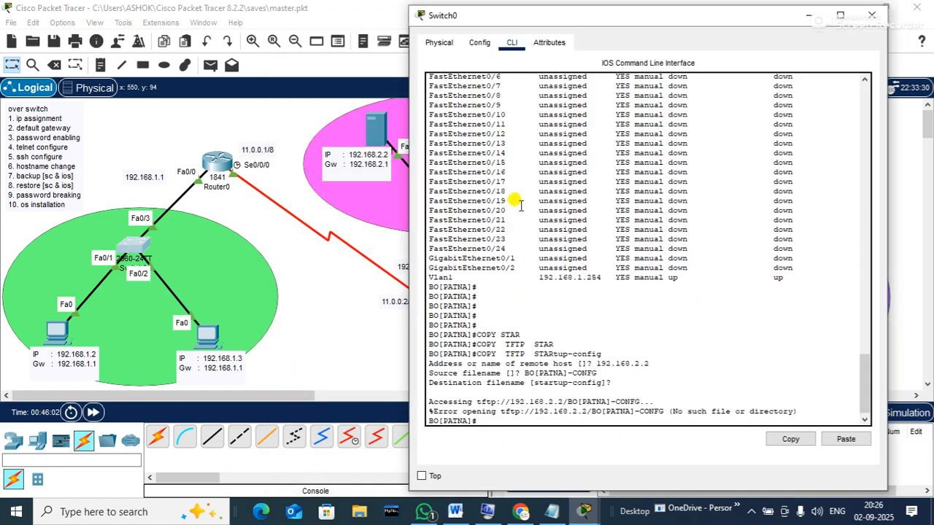
Rerun copy tftp startup-config with host 192.168.2.2 and file BO[PATNA]-config, restoring 1237 bytes
key("Return")
key("Up")
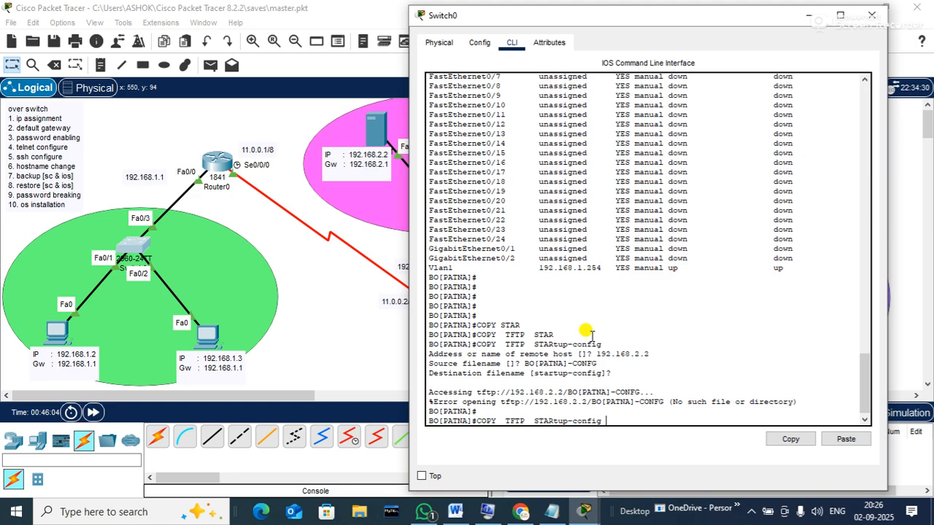
key("Return")
type("192.168.2.2")
key("Return")
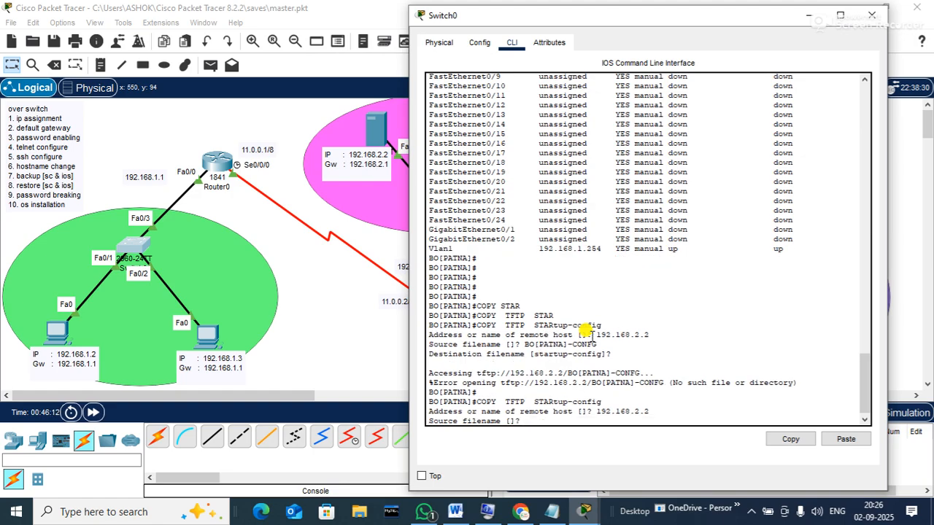
type("BO[PATNA]")
type("-config")
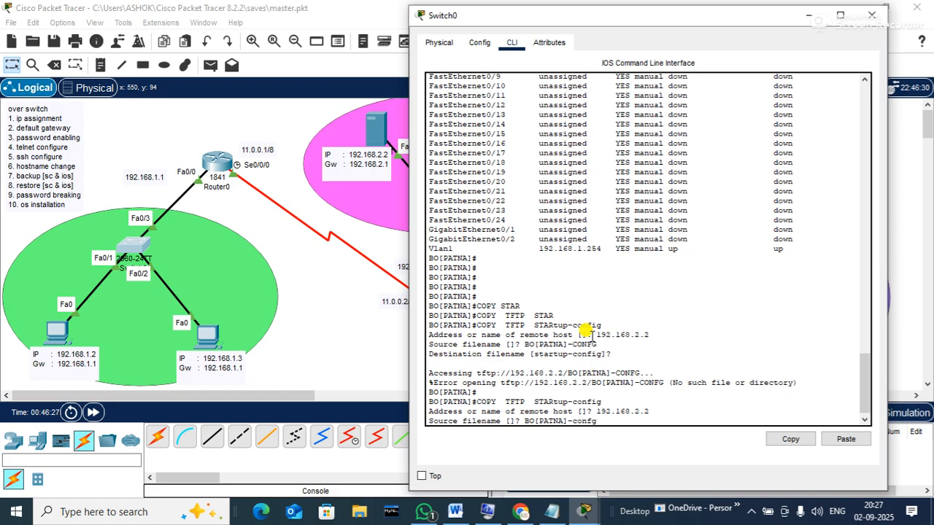
key("Return")
key("Return")
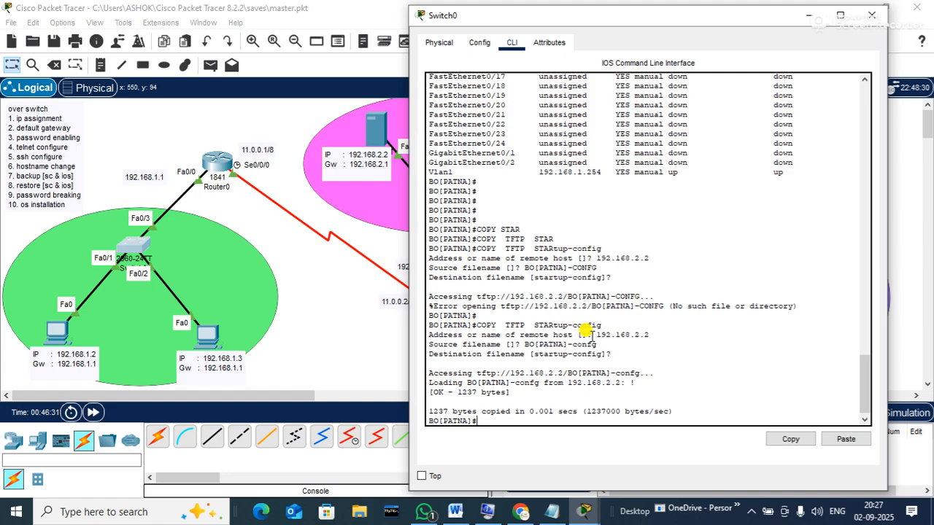
Display the restored configuration with show startup-config and page through the output
type("sh")
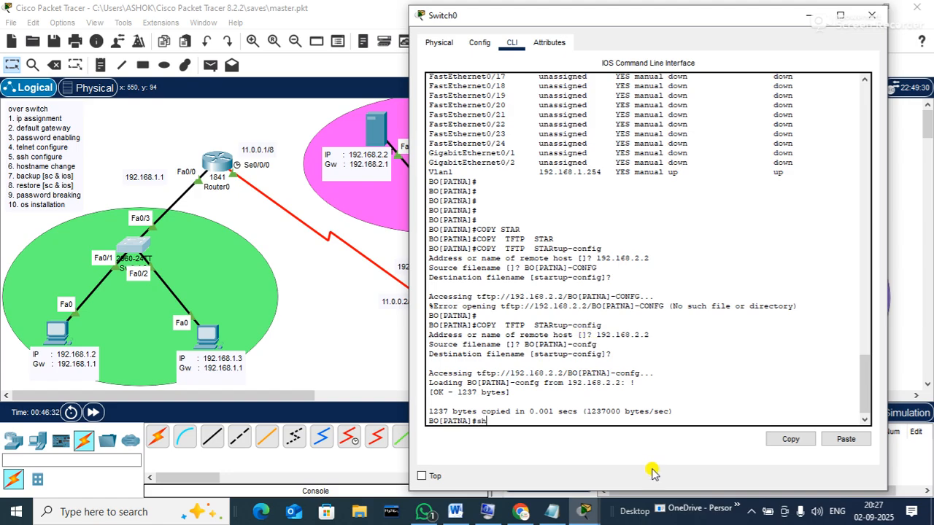
type("ow star")
key("Tab")
key("Return")
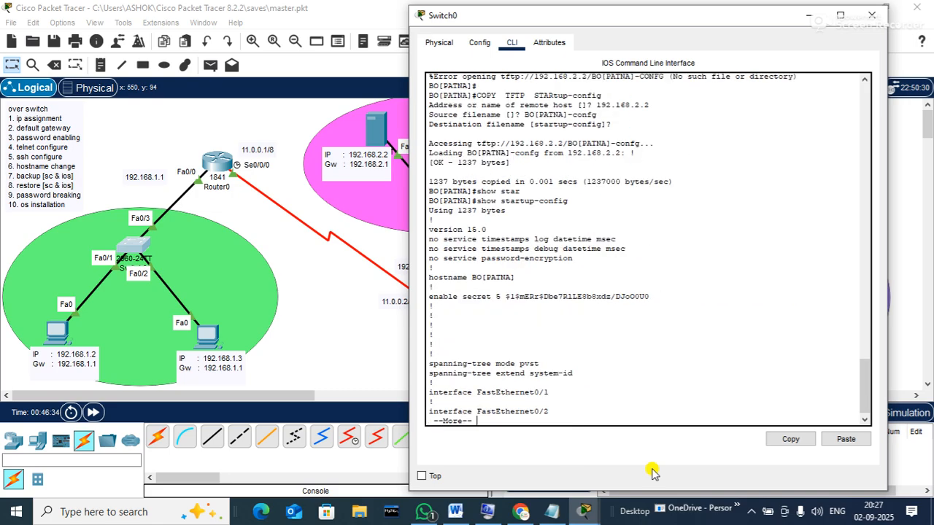
key("q")
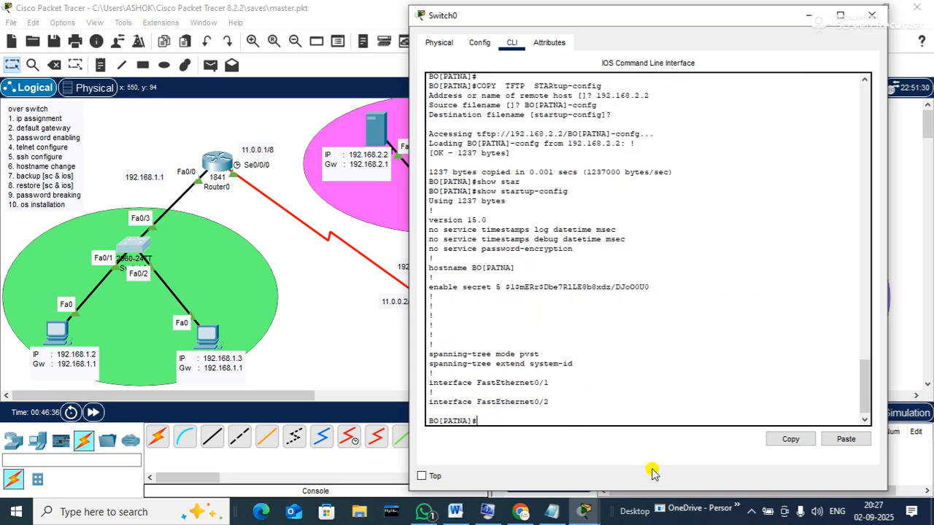
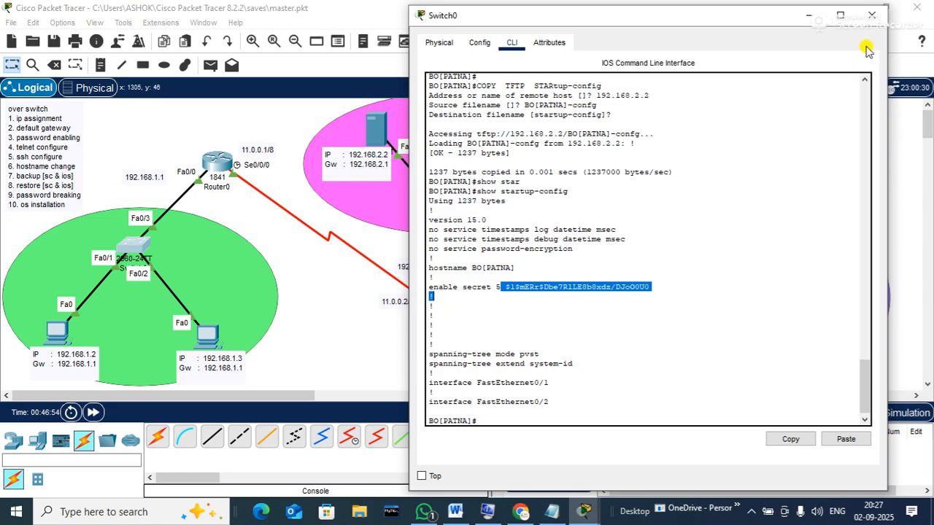
Close the Switch0 window to show the full three-LAN logical topology again
left_click(871, 15)
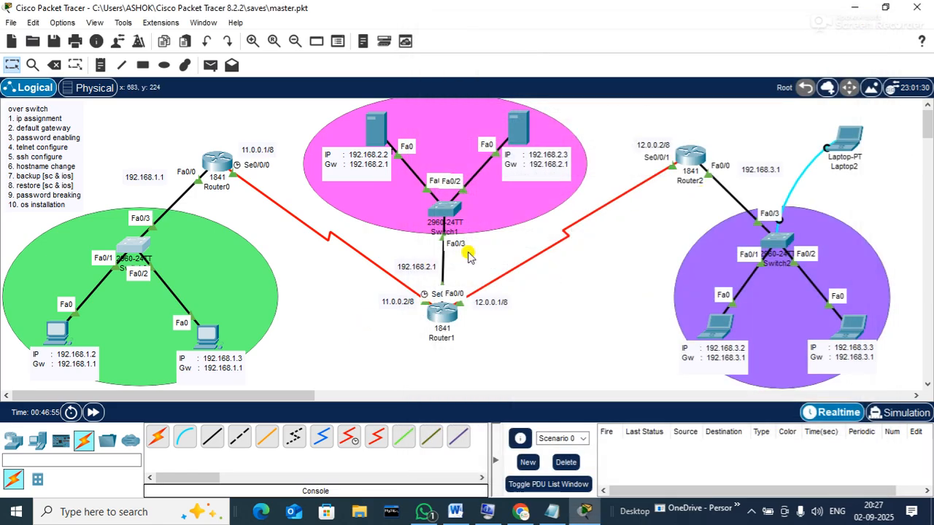